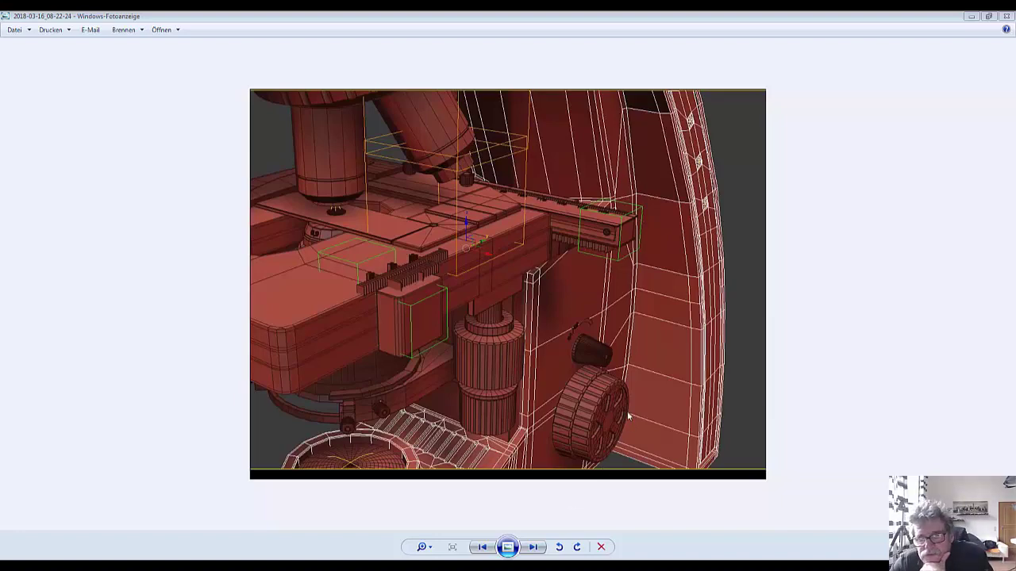
Zoom into the reference photo and pan it to frame the knurled wheel with recessed holes
left_click_drag(423, 553, 427, 539)
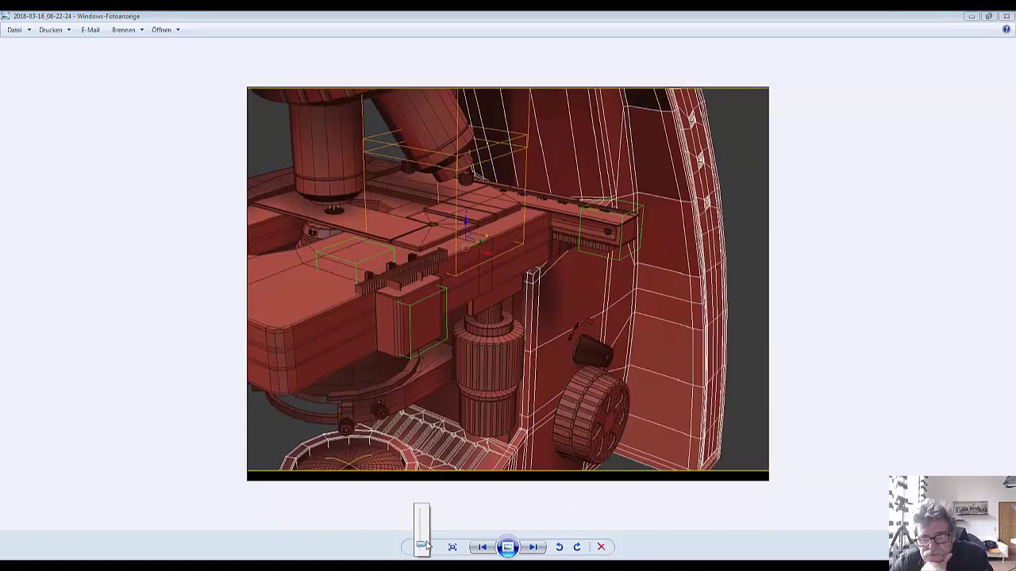
left_click_drag(595, 389, 589, 302)
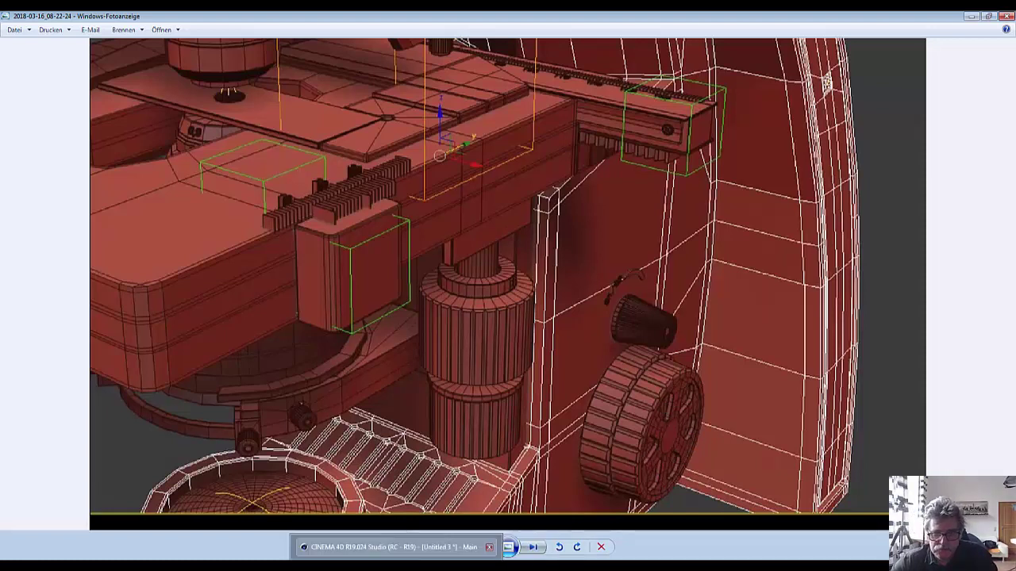
Switch to CINEMA 4D and maximize the Top view in the empty Untitled 3 scene
left_click(393, 546)
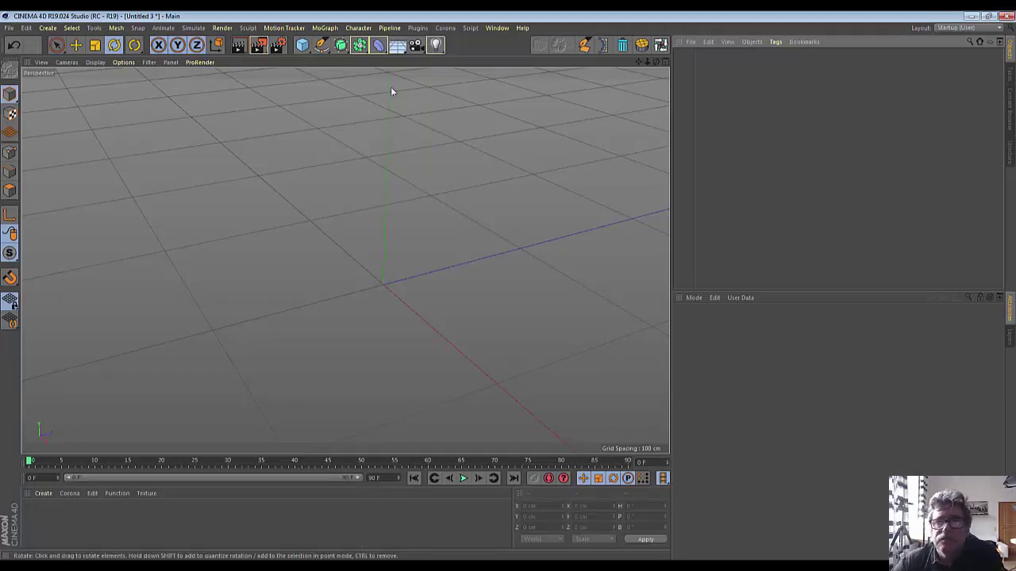
left_click(666, 63)
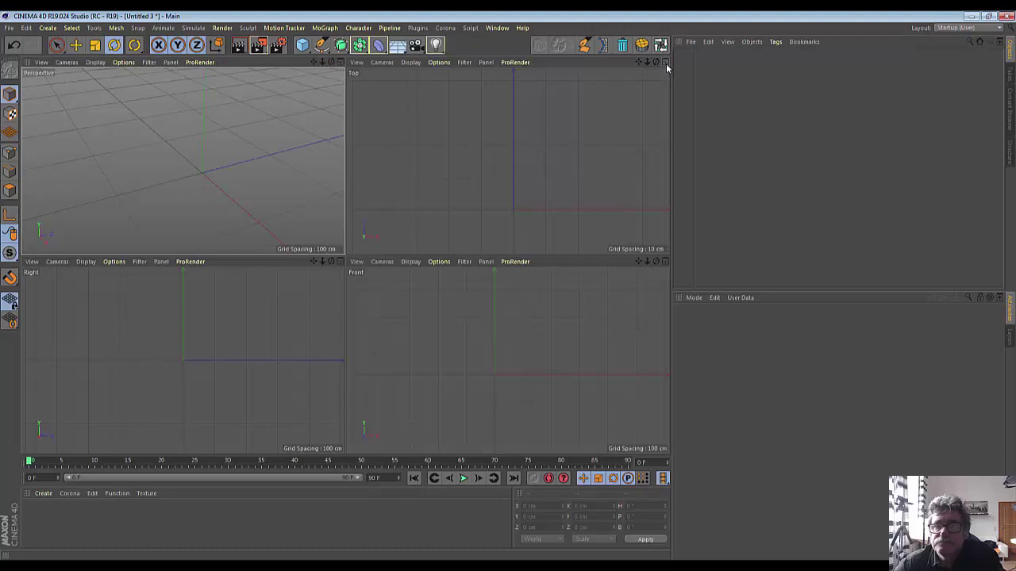
left_click(667, 63)
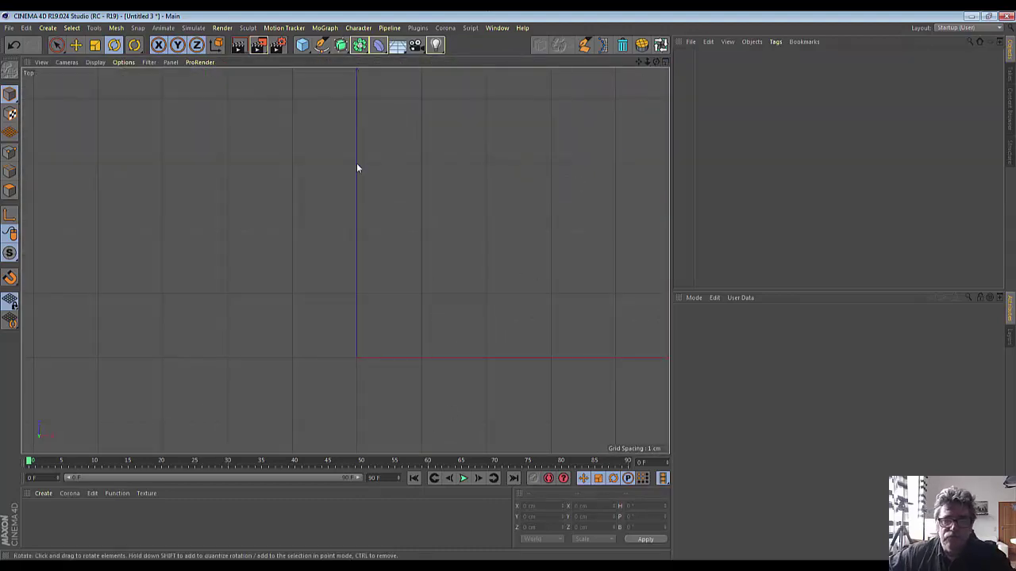
Draw a closed four-point trapezoid spline with the Pen, starting at the origin in the Top view
left_click(321, 45)
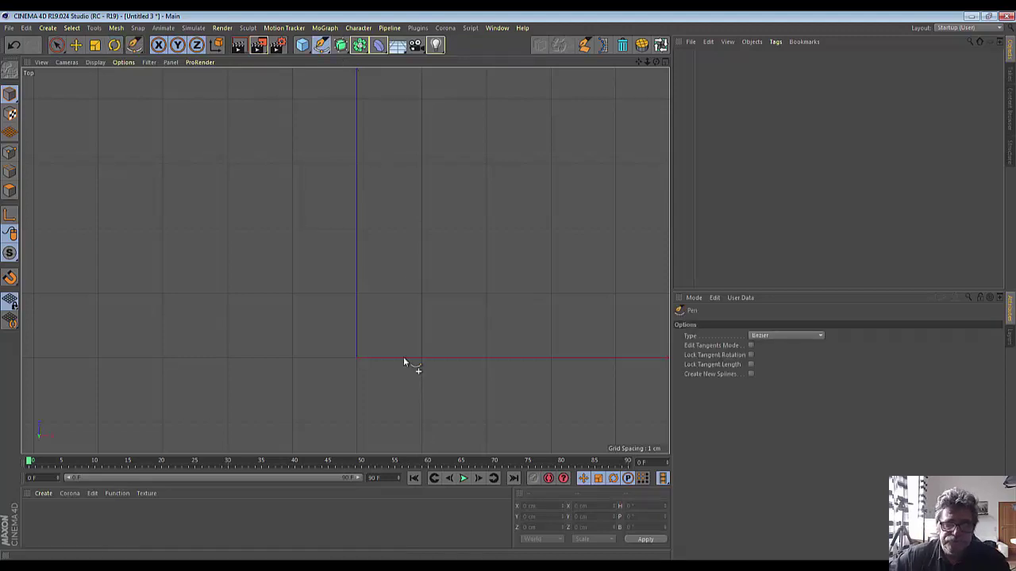
left_click(357, 361)
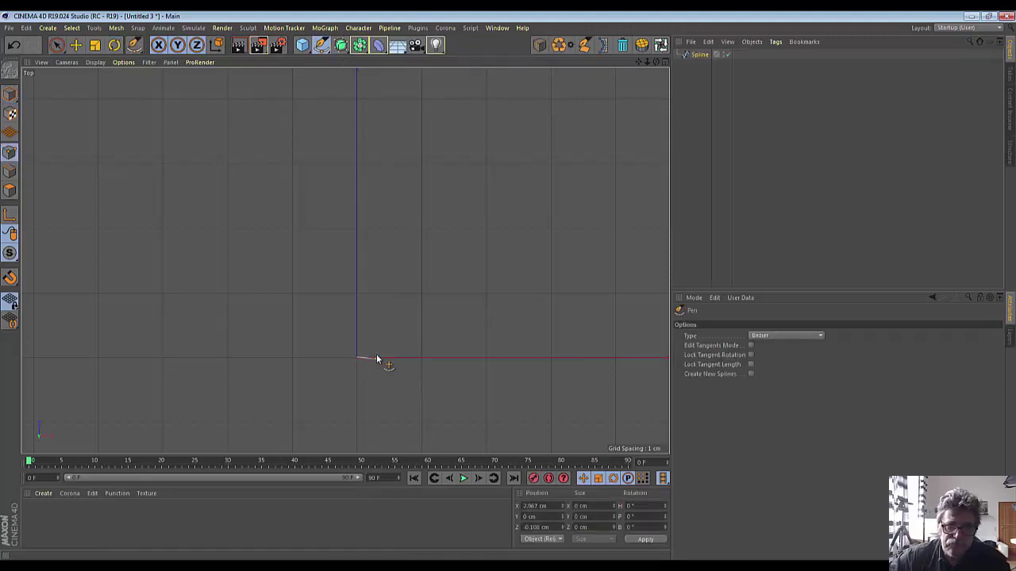
left_click(423, 229)
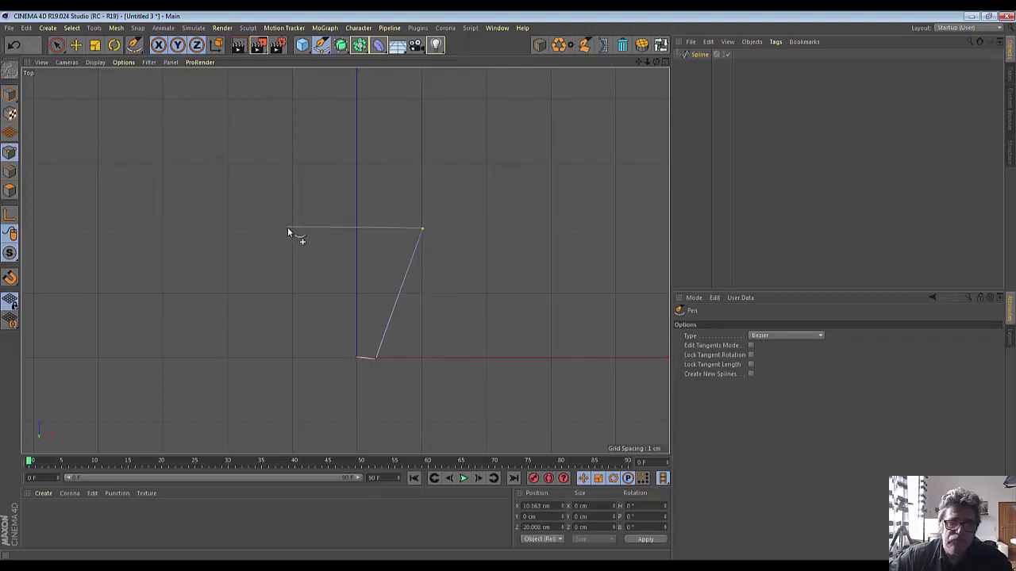
left_click(291, 229)
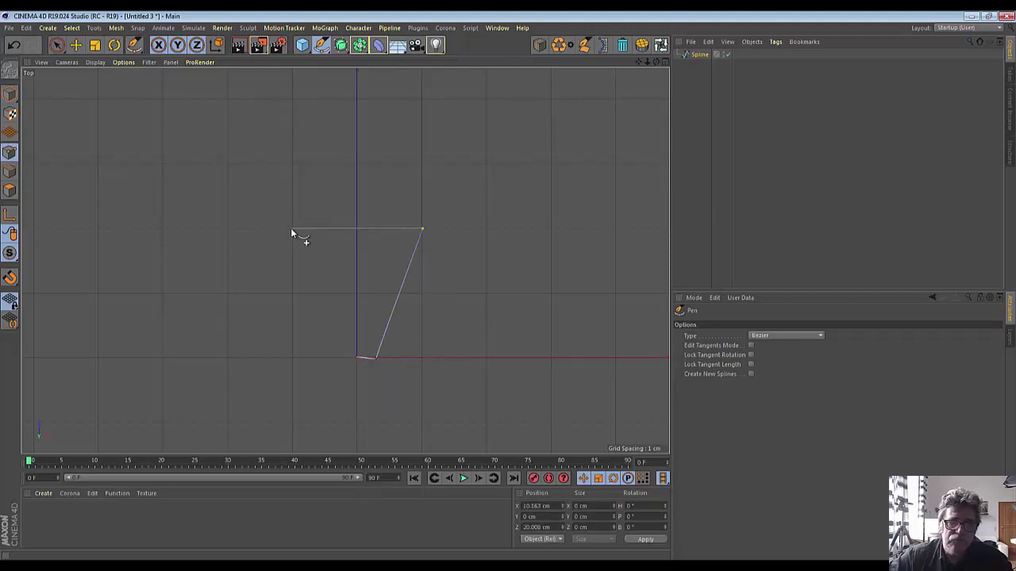
left_click(337, 359)
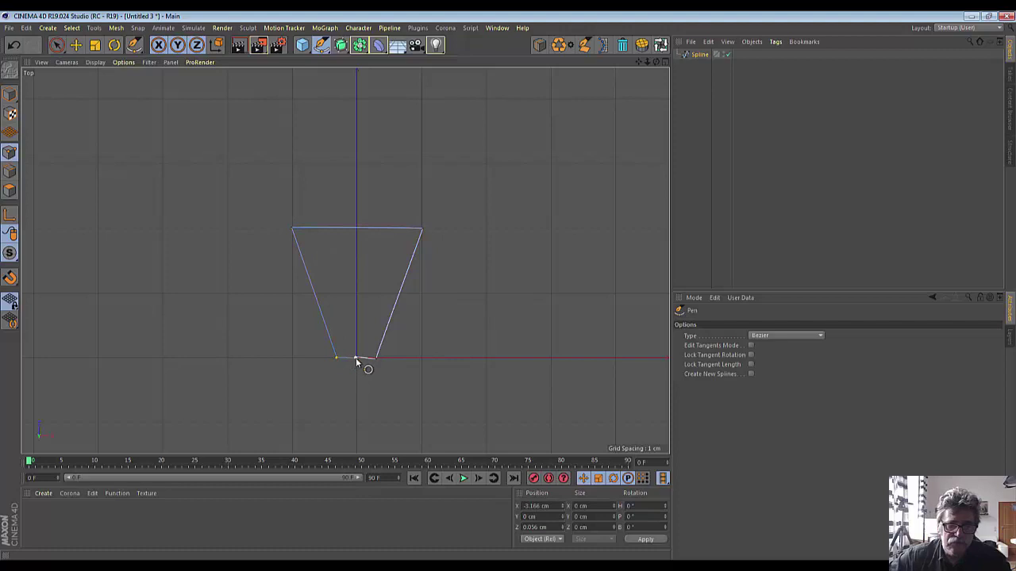
left_click(374, 358)
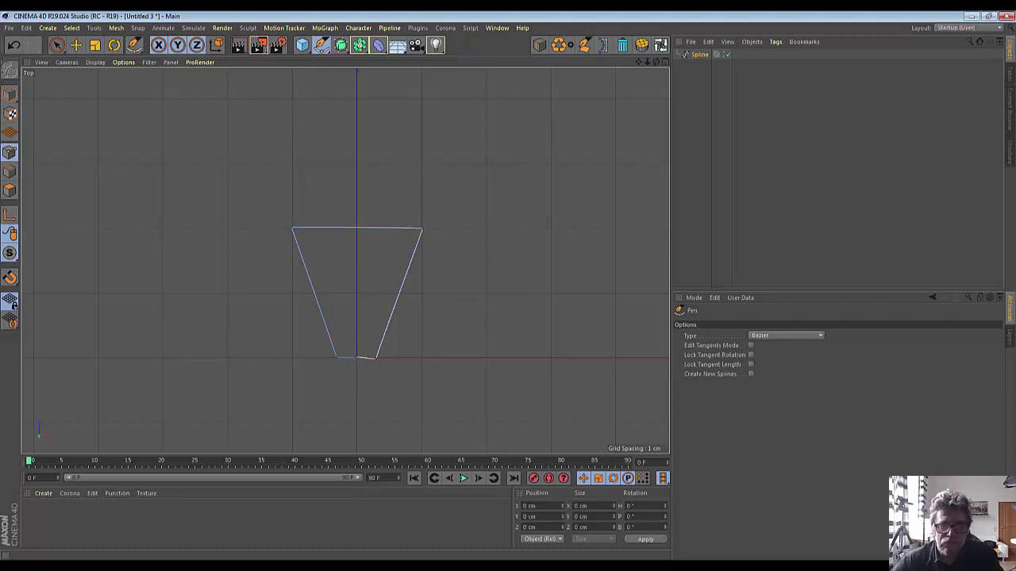
Switch to point selection and select the spline's two top corner points
left_click_drag(55, 46, 76, 62)
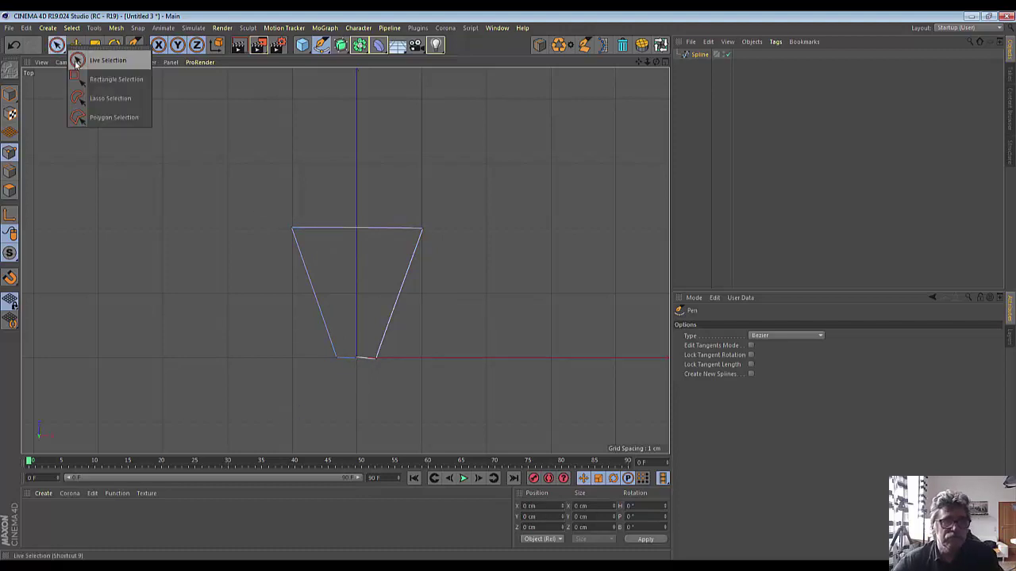
left_click(76, 61)
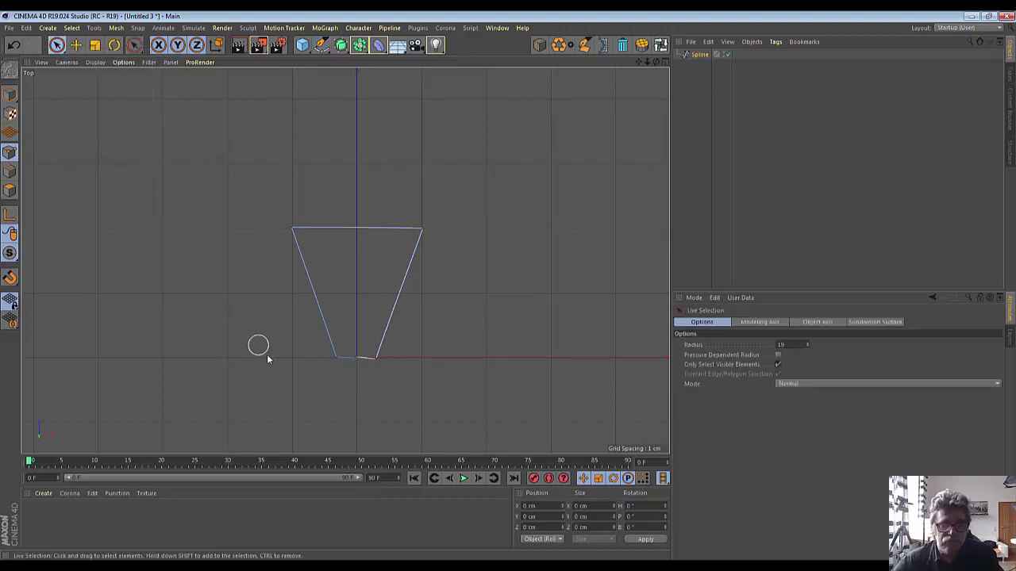
left_click(357, 360)
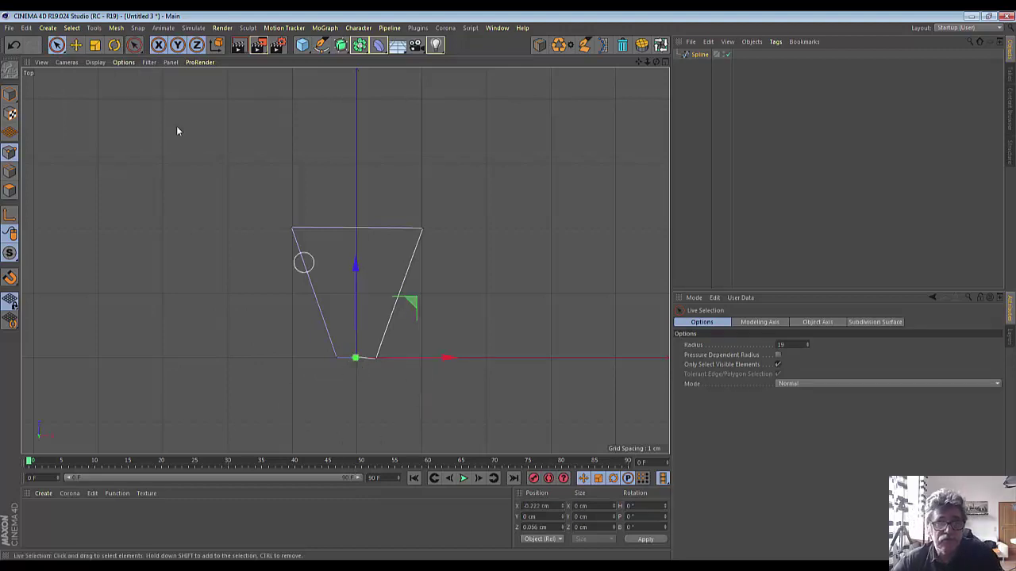
left_click_drag(55, 45, 154, 160)
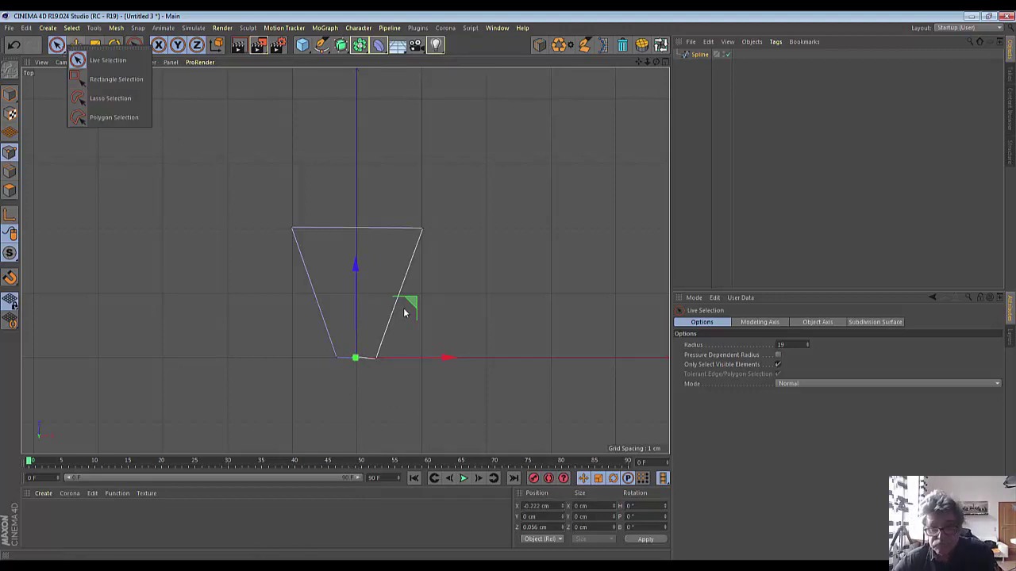
left_click(382, 370)
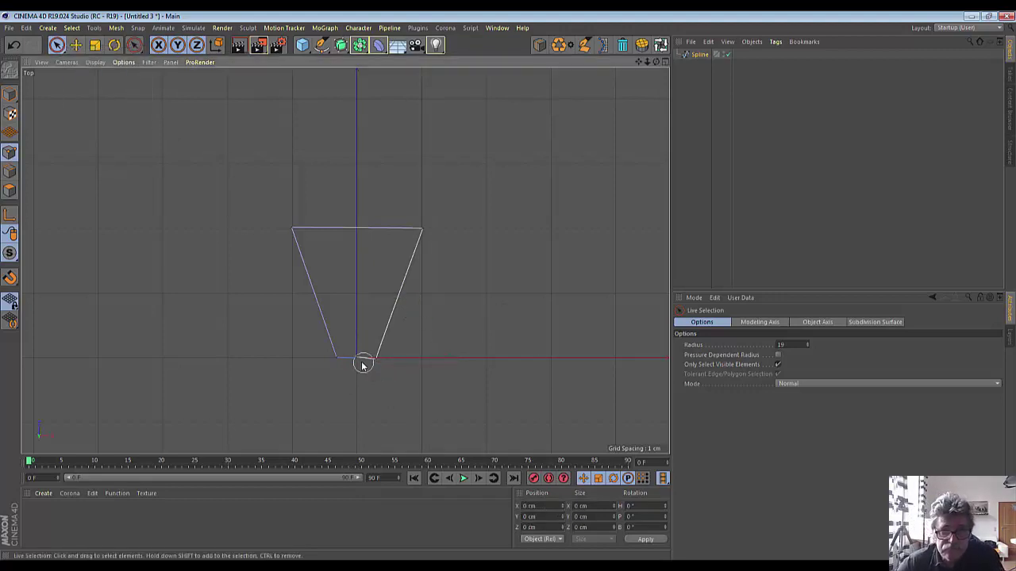
left_click(362, 365)
left_click(391, 422)
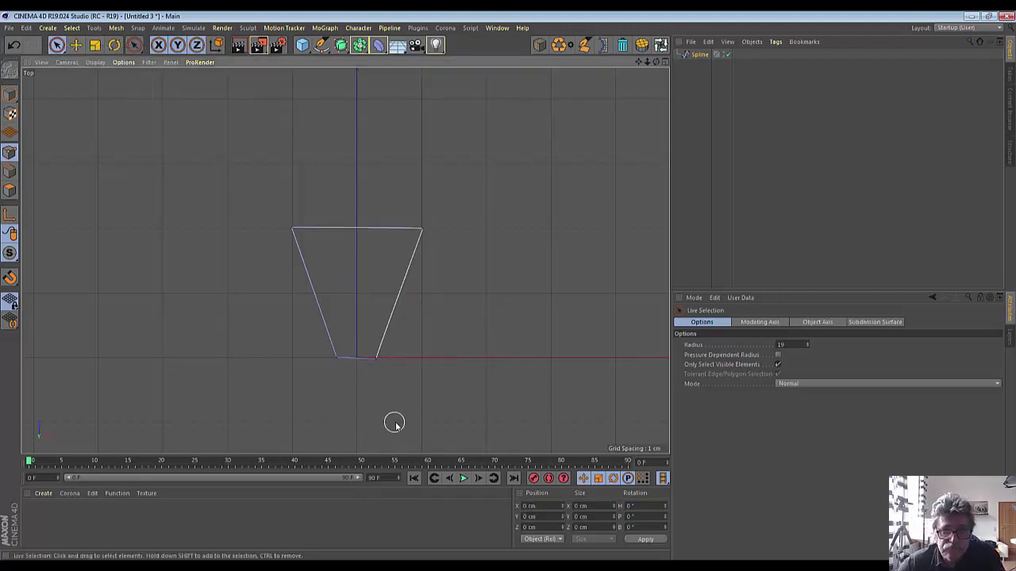
left_click(375, 361)
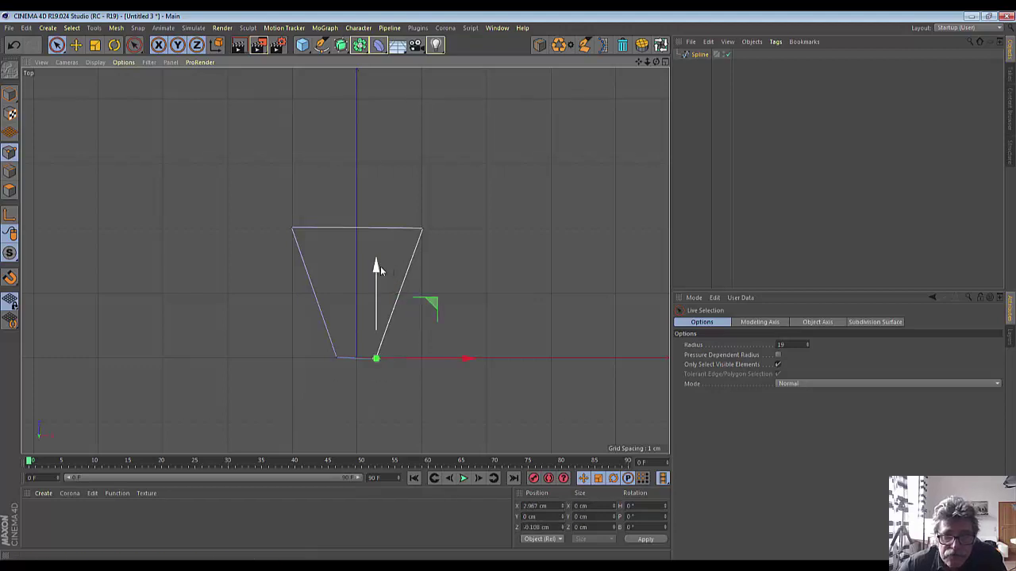
left_click(417, 422)
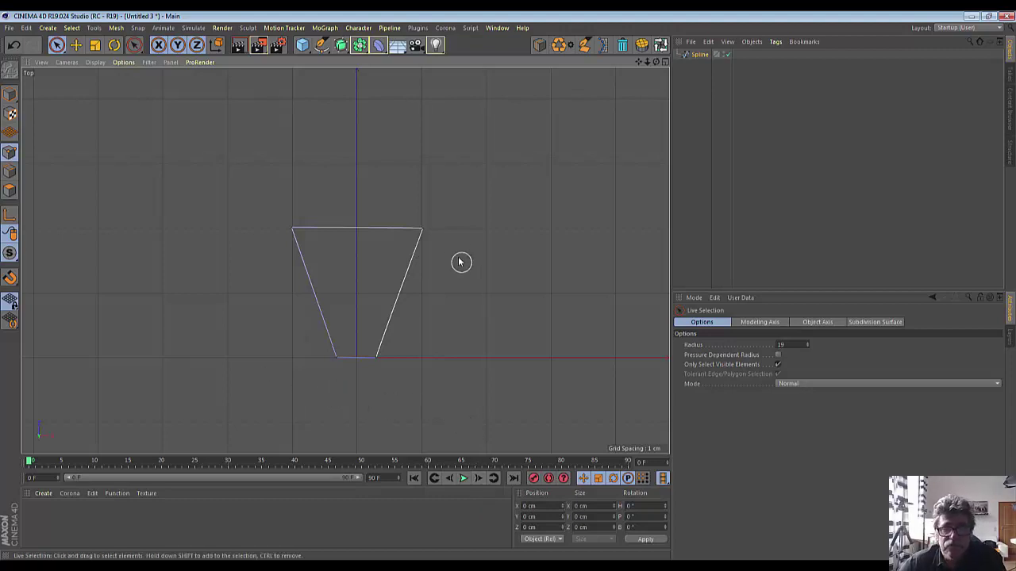
left_click(424, 231)
left_click_drag(423, 232, 291, 229)
Chamfer the two top corners into a large rounded arc
right_click(500, 295)
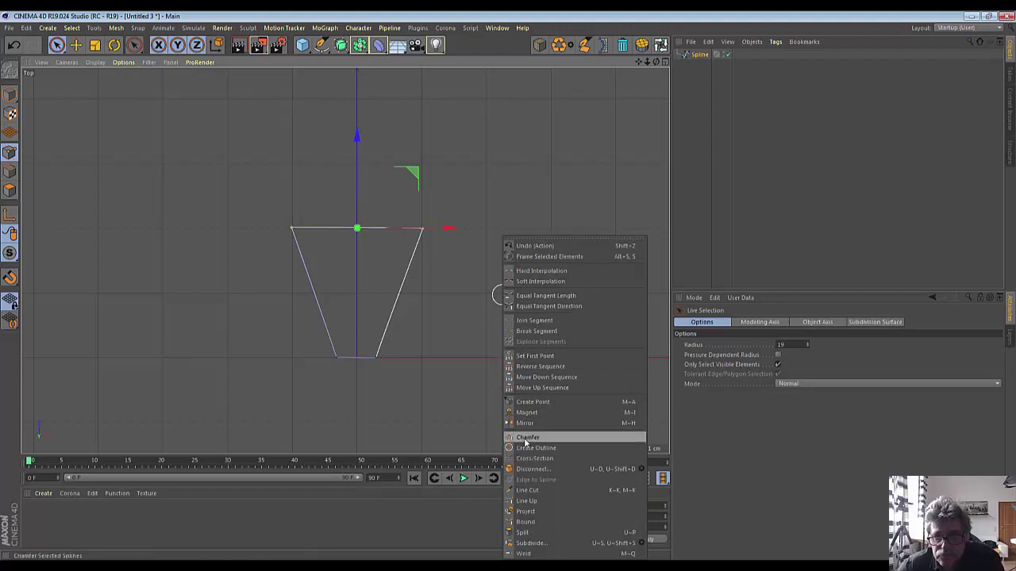
left_click(524, 438)
mouse_move(465, 347)
left_mouse_down()
mouse_move(516, 347)
mouse_move(492, 347)
mouse_move(502, 347)
left_mouse_up()
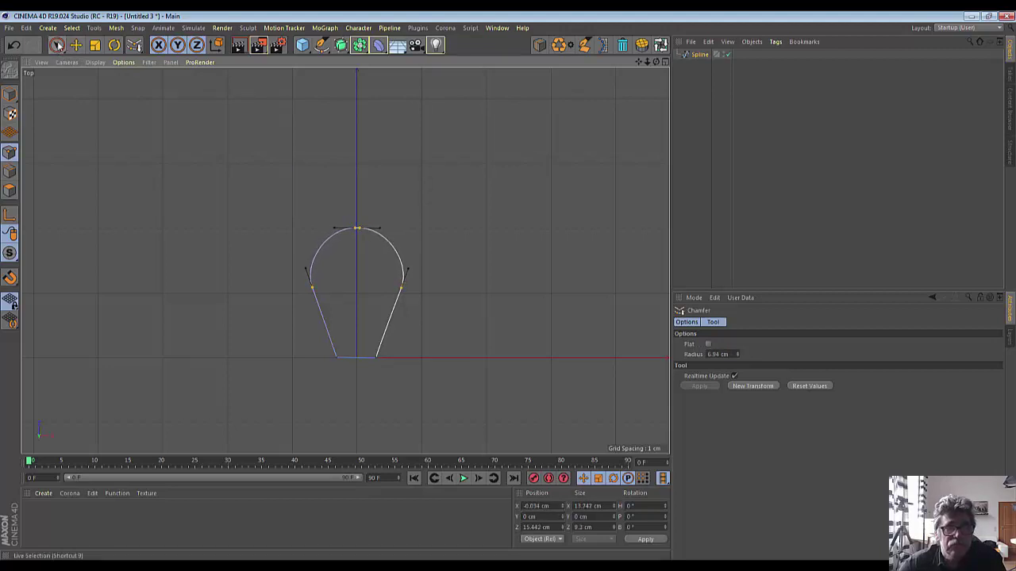
Give the bottom-middle point Soft Interpolation and nudge it slightly downward
left_click_drag(57, 44, 84, 69)
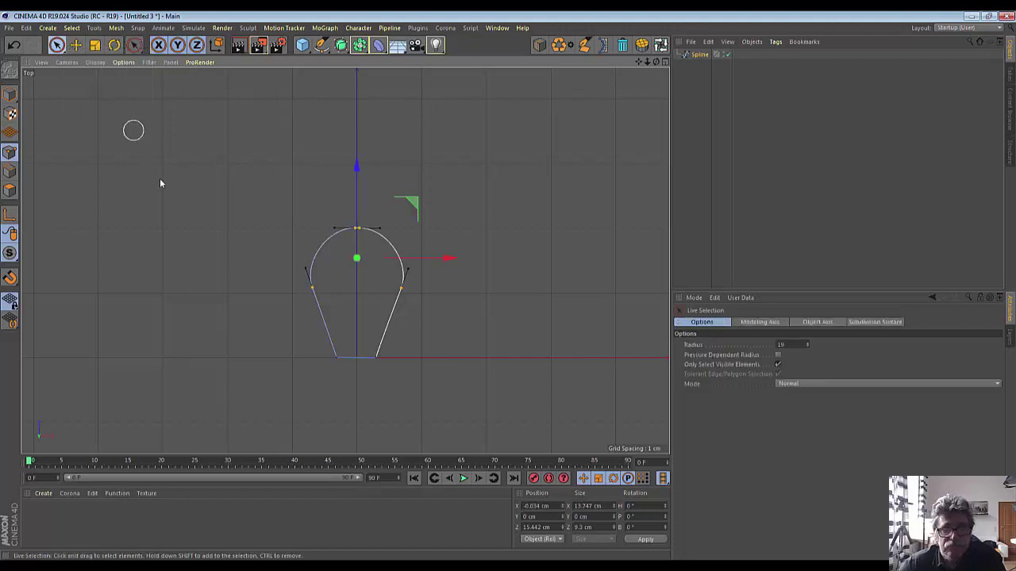
left_click(163, 234)
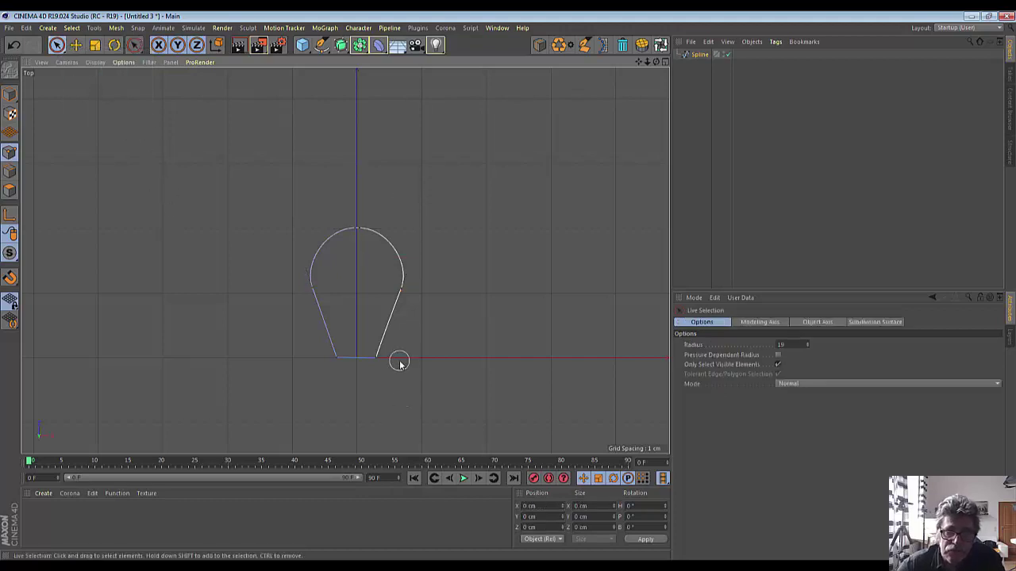
left_click(356, 358)
right_click(530, 249)
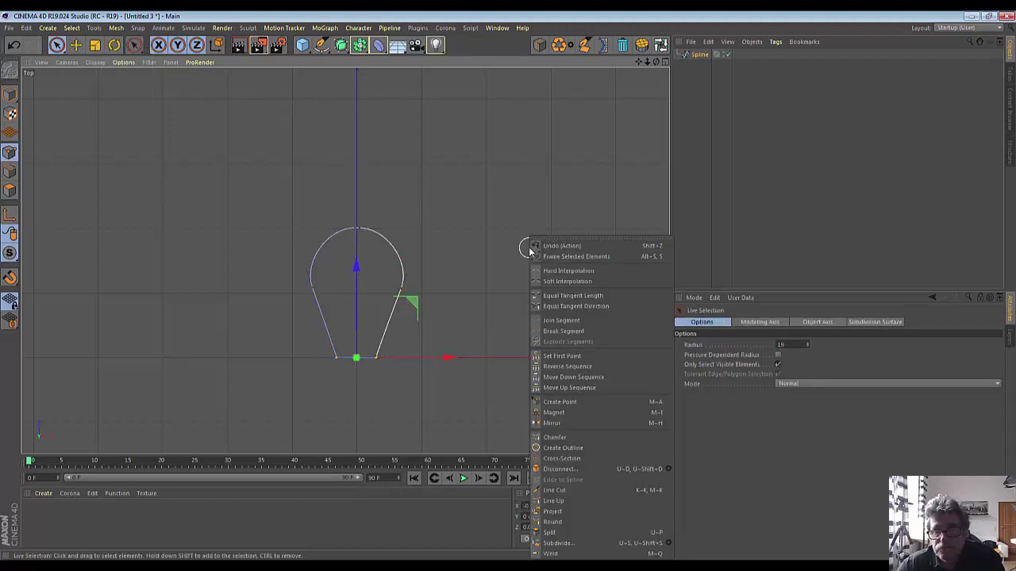
left_click(559, 281)
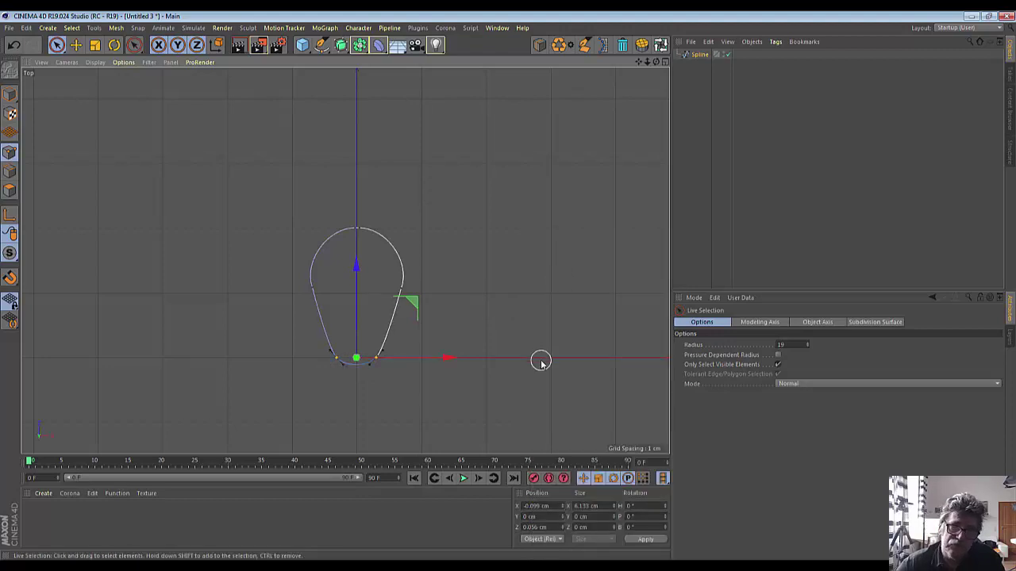
left_click_drag(357, 268, 357, 275)
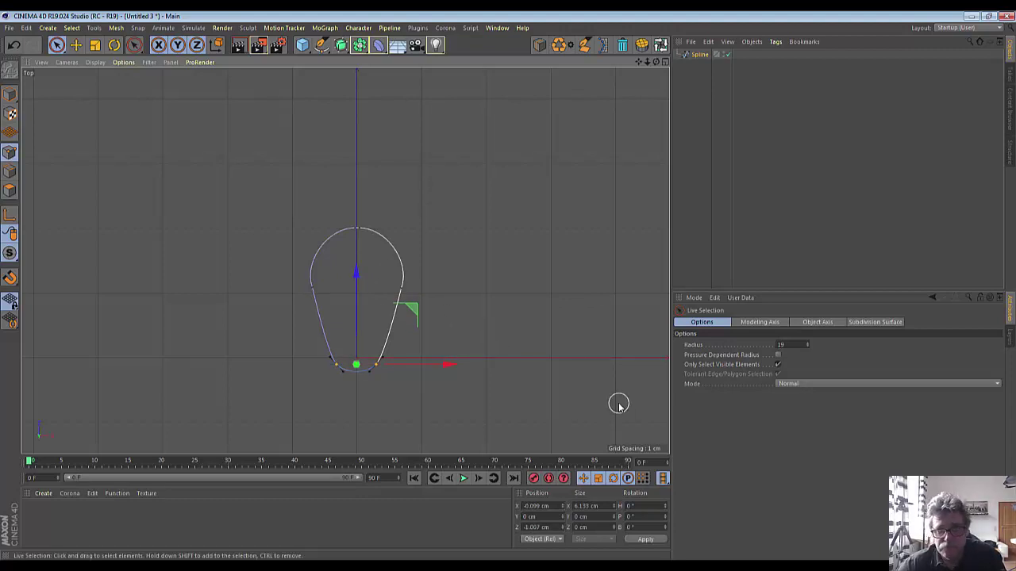
left_click(619, 405)
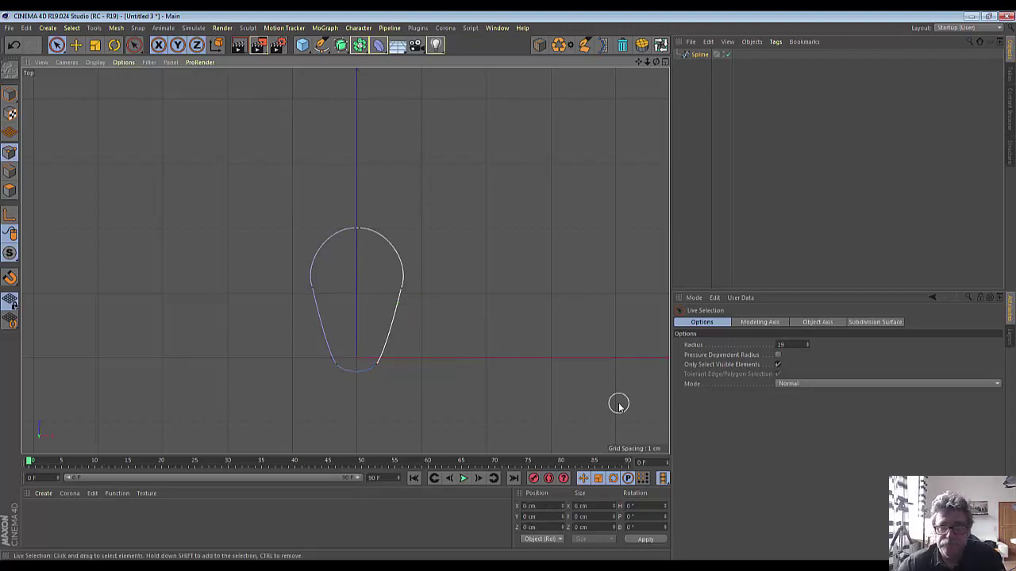
left_click(664, 62)
Add an Extrude generator in the Perspective view and place the teardrop spline inside it
left_click(343, 62)
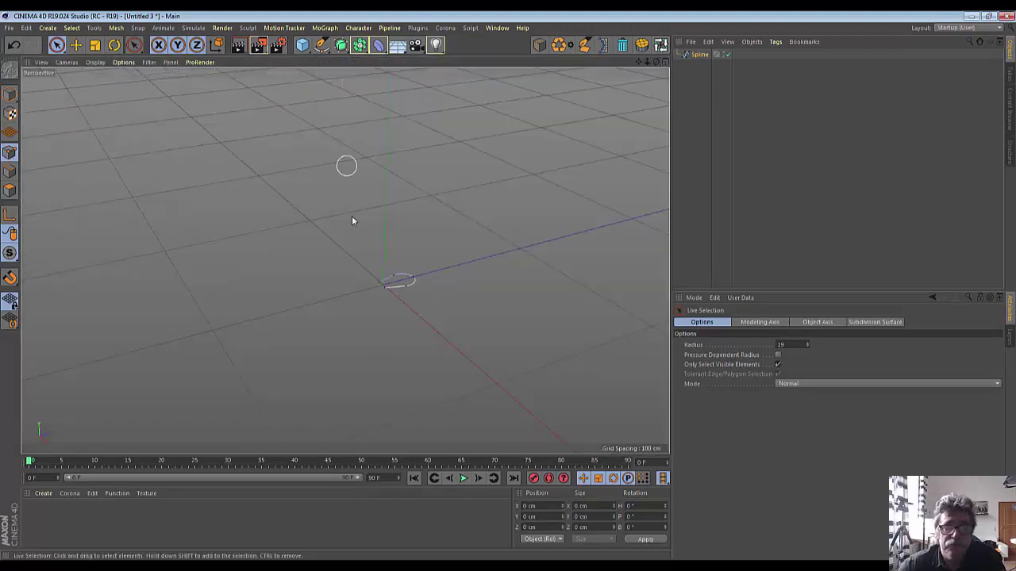
scroll(376, 332, "up", 2)
scroll(374, 326, "up", 2)
scroll(374, 321, "up", 2)
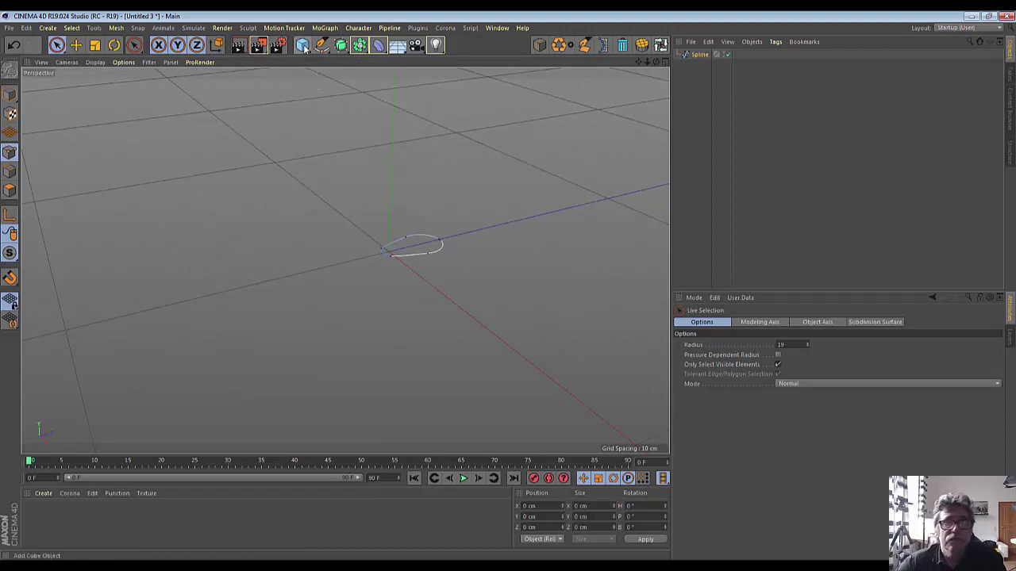
left_click(340, 45)
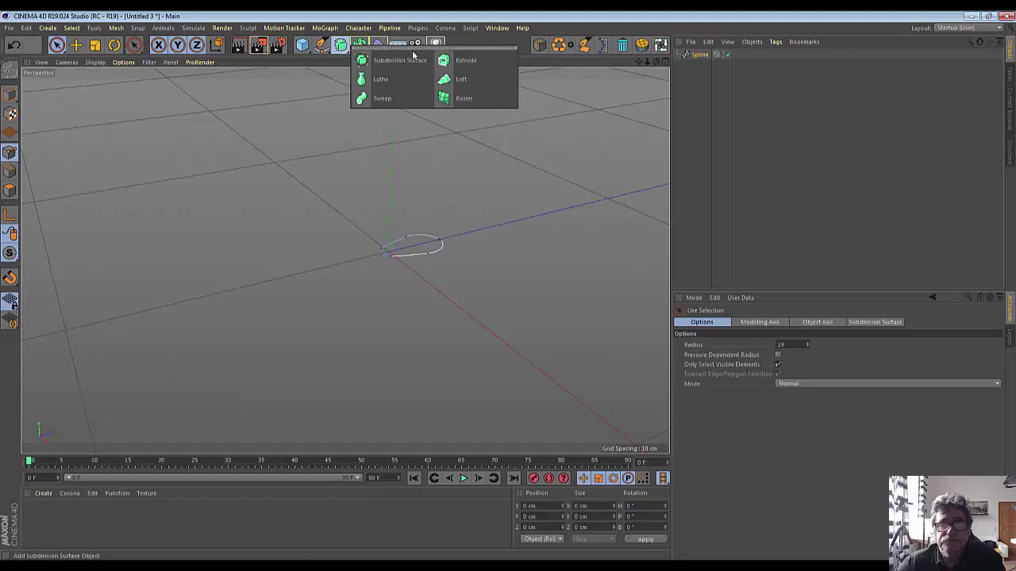
left_click(449, 64)
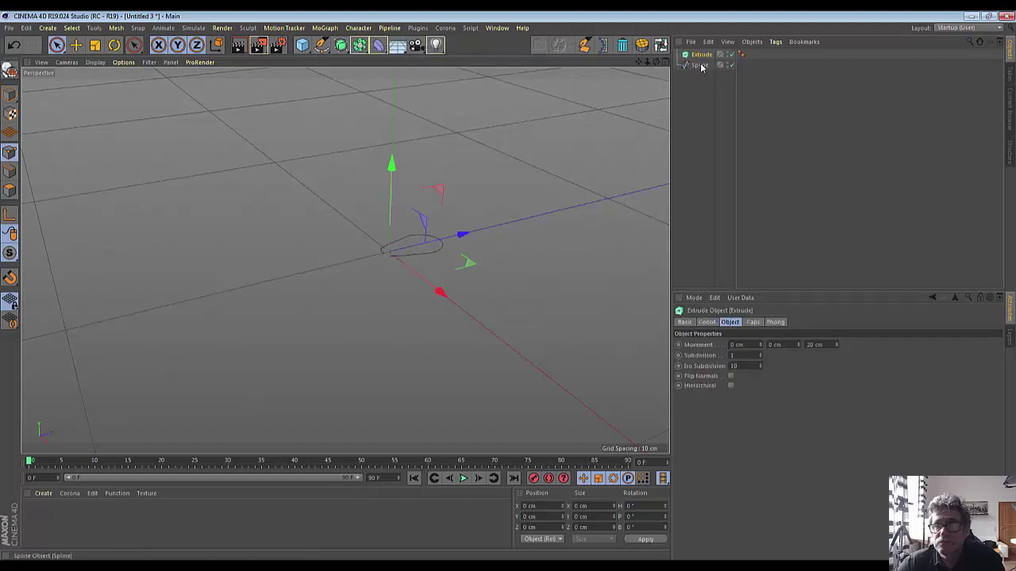
left_click_drag(701, 67, 700, 55)
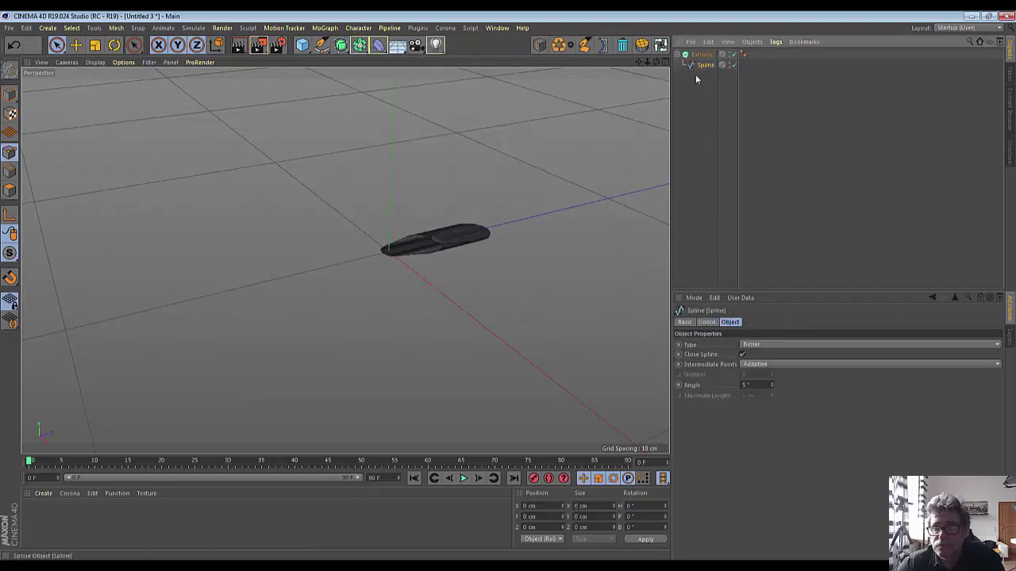
left_click(701, 54)
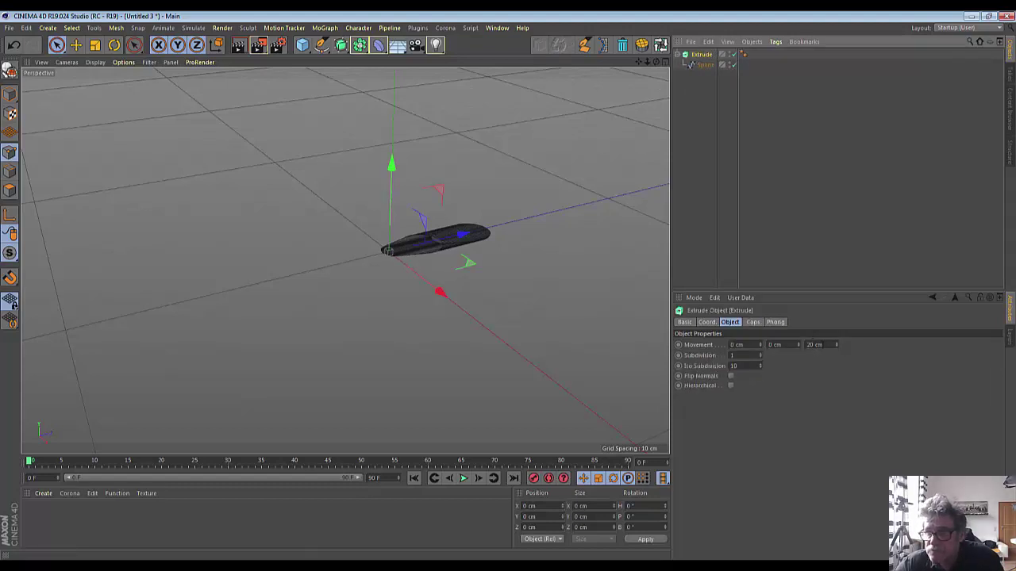
Set the Extrude movement to 0 cm along Z and 5 cm upward along Y
left_click(815, 345)
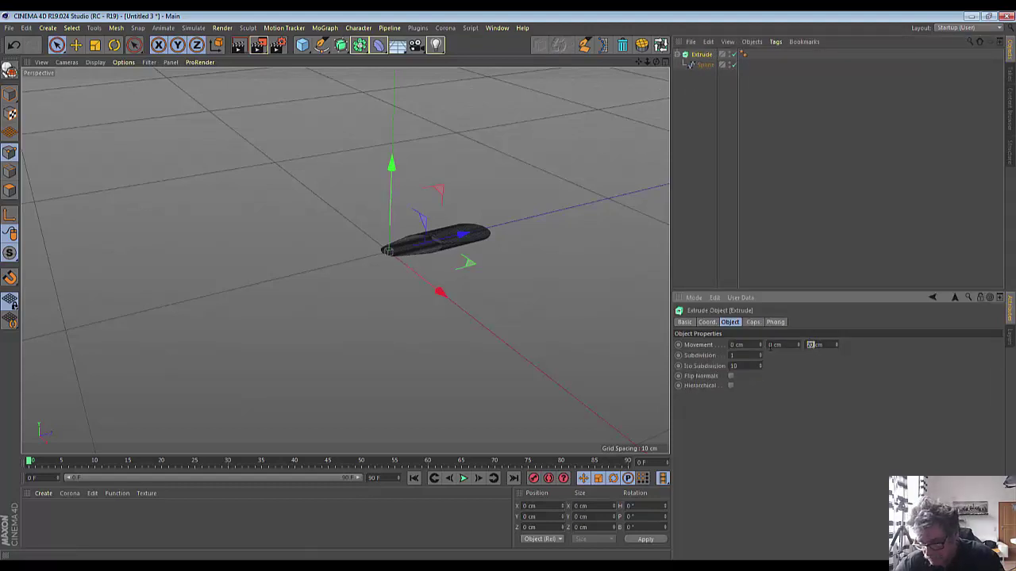
type("0")
key("Return")
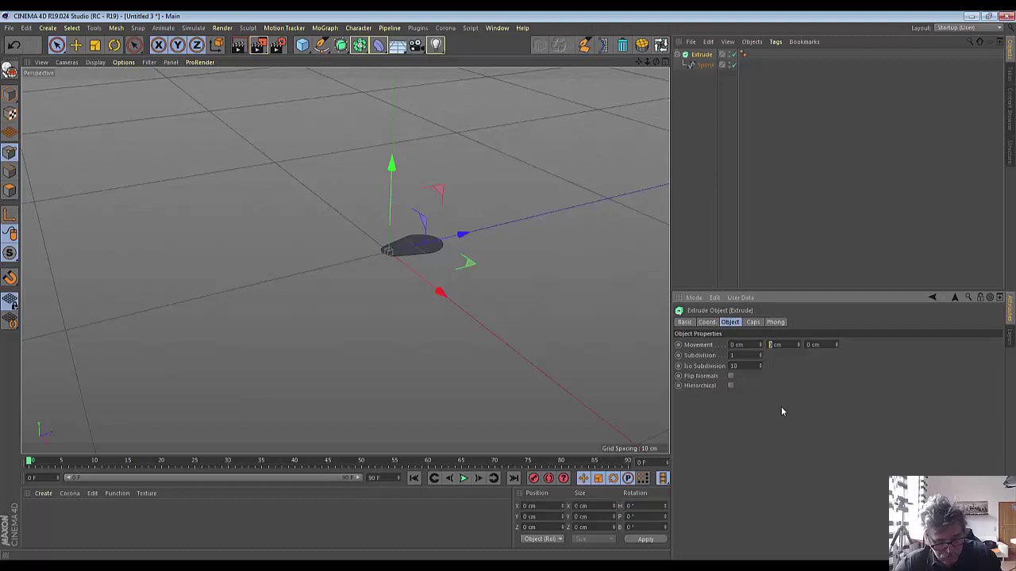
type("10")
key("Return")
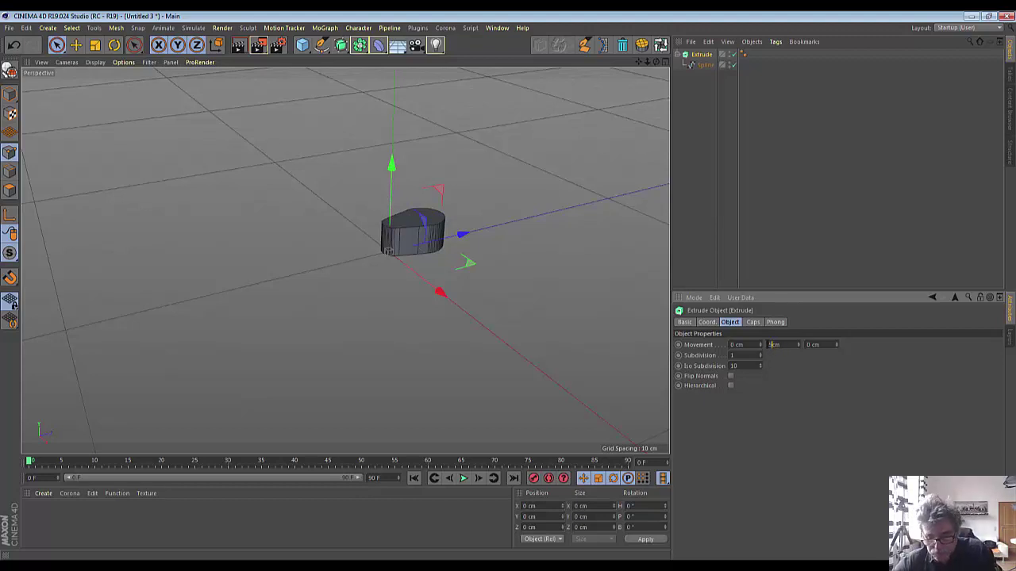
key("Return")
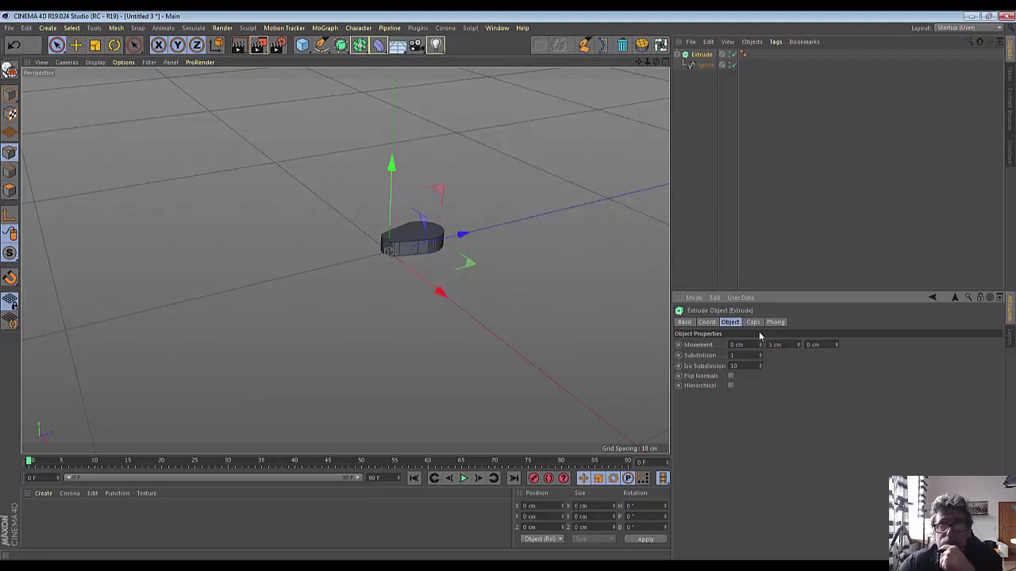
Merge the Extrude and Spline into Extrude.1 with Connect Objects + Delete
left_click(705, 65, "shift")
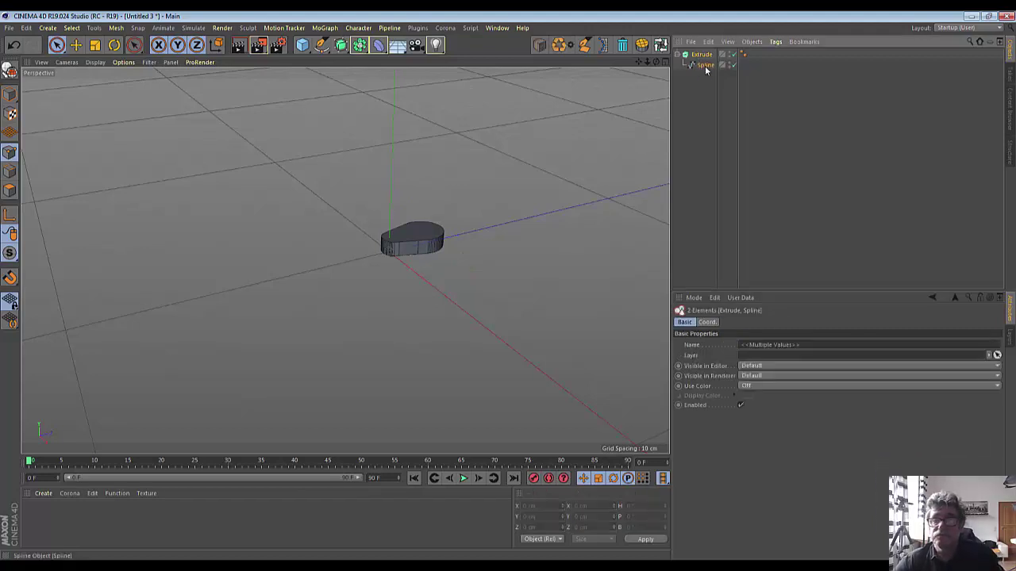
right_click(706, 71)
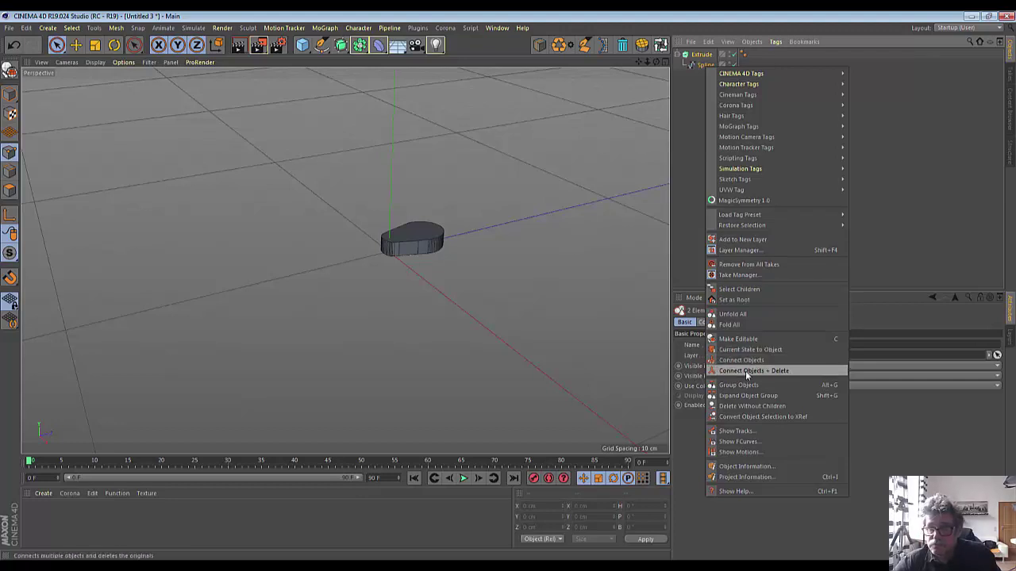
left_click(746, 371)
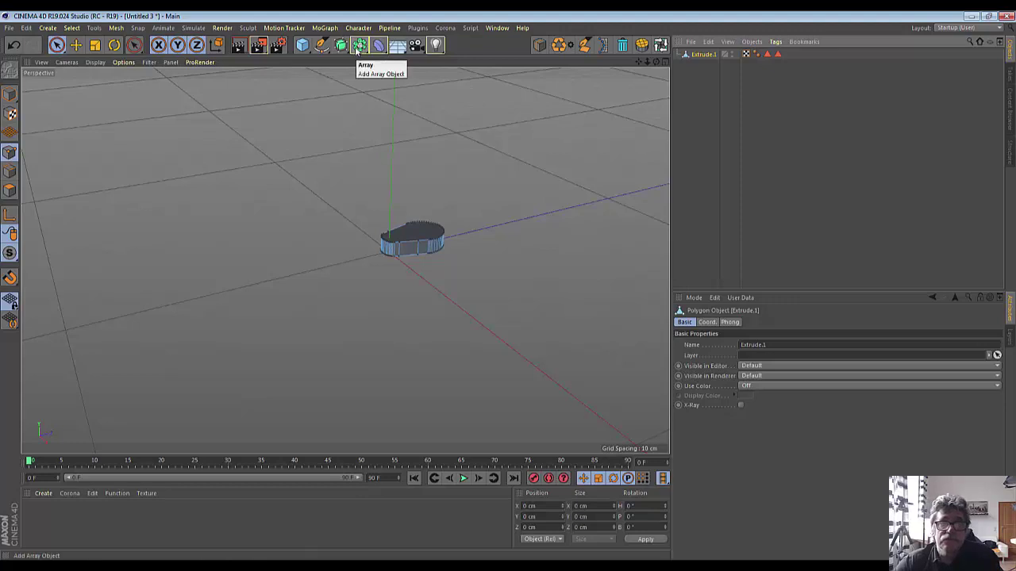
left_click(358, 50)
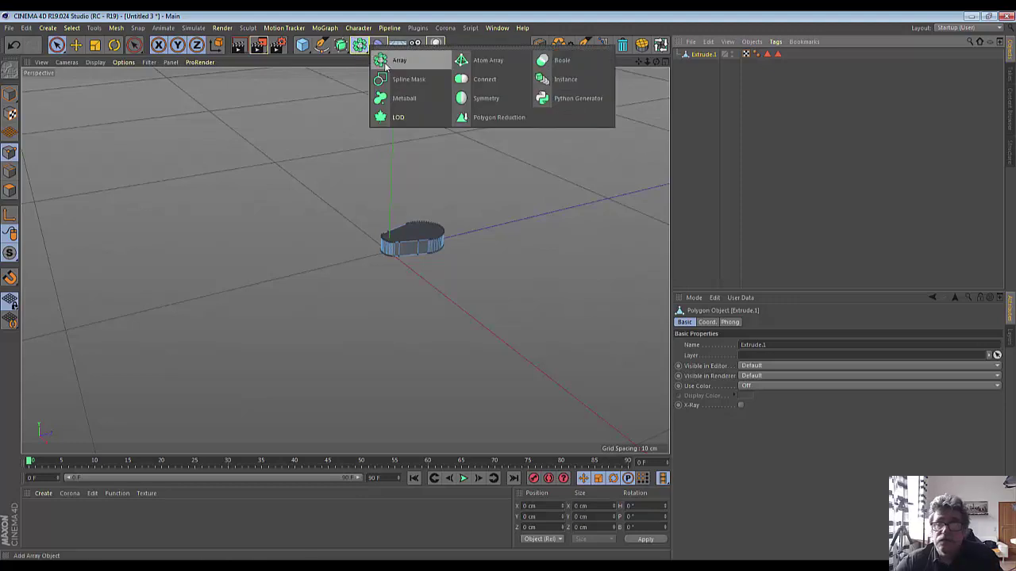
Add an Array holding Extrude.1 with 6 copies at a 16 cm radius
left_click(384, 63)
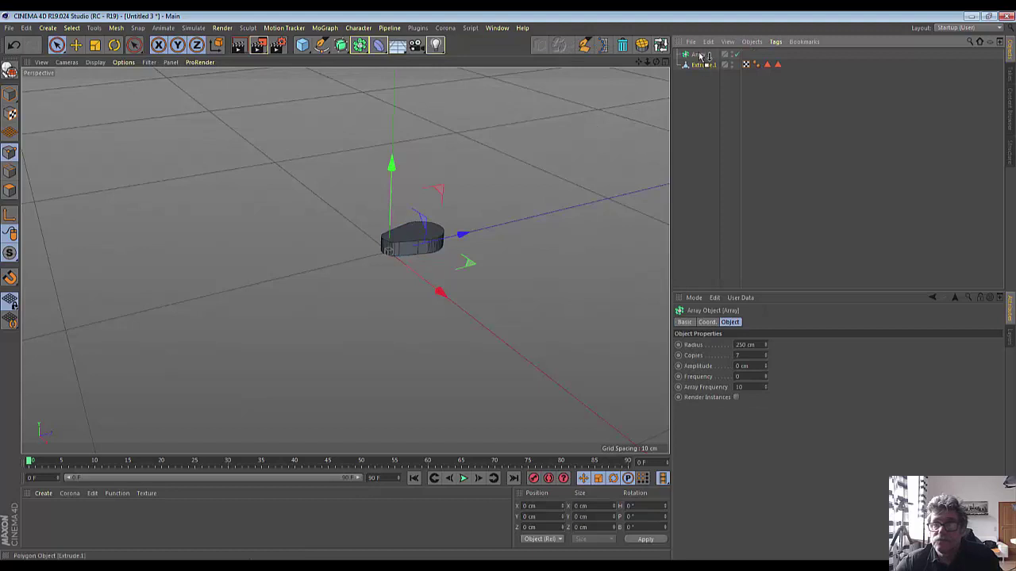
left_click_drag(700, 56, 698, 57)
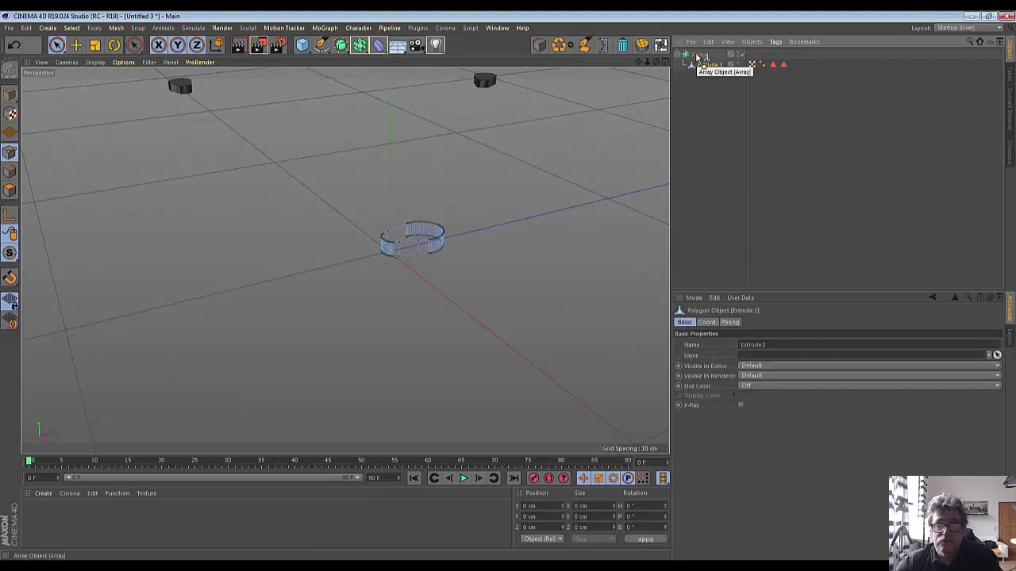
scroll(615, 183, "down", 1)
scroll(617, 183, "down", 2)
scroll(617, 183, "down", 2)
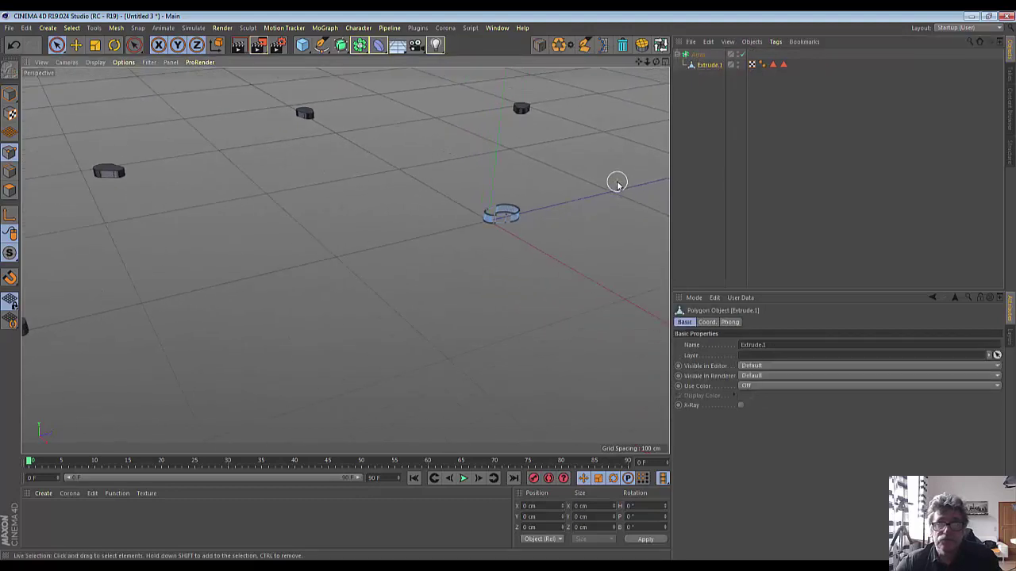
scroll(617, 184, "down", 2)
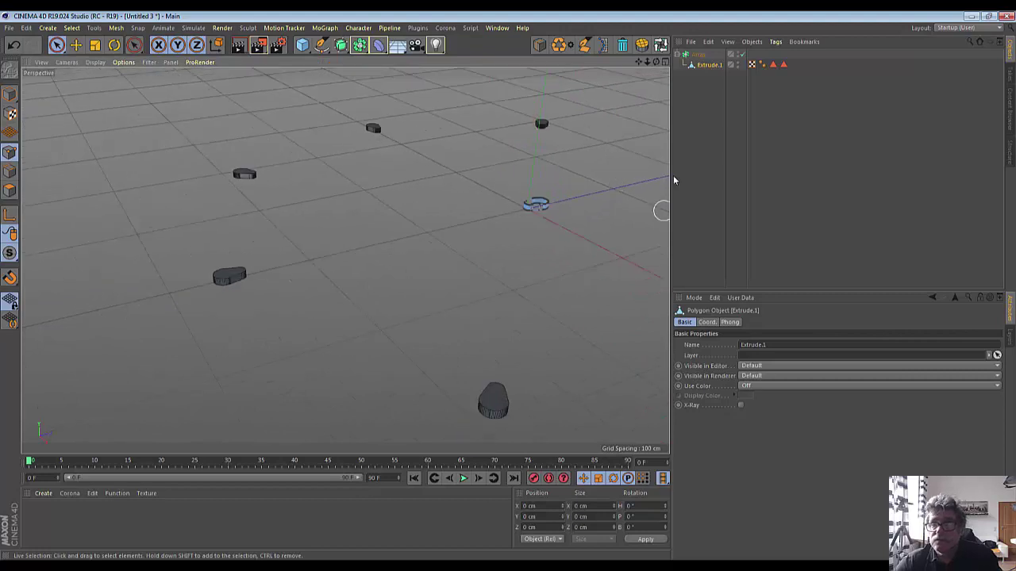
left_click(697, 54)
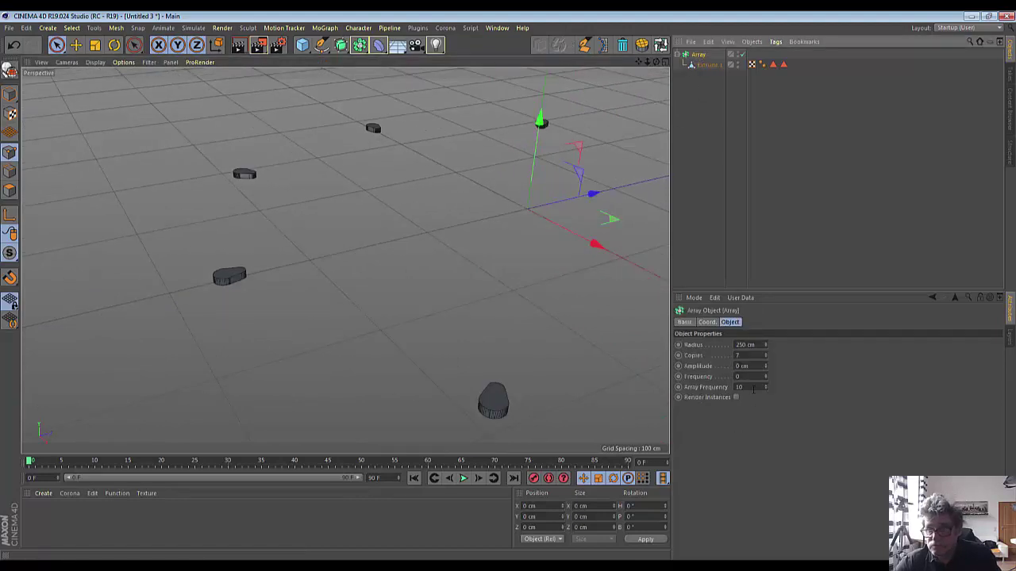
left_click(766, 357)
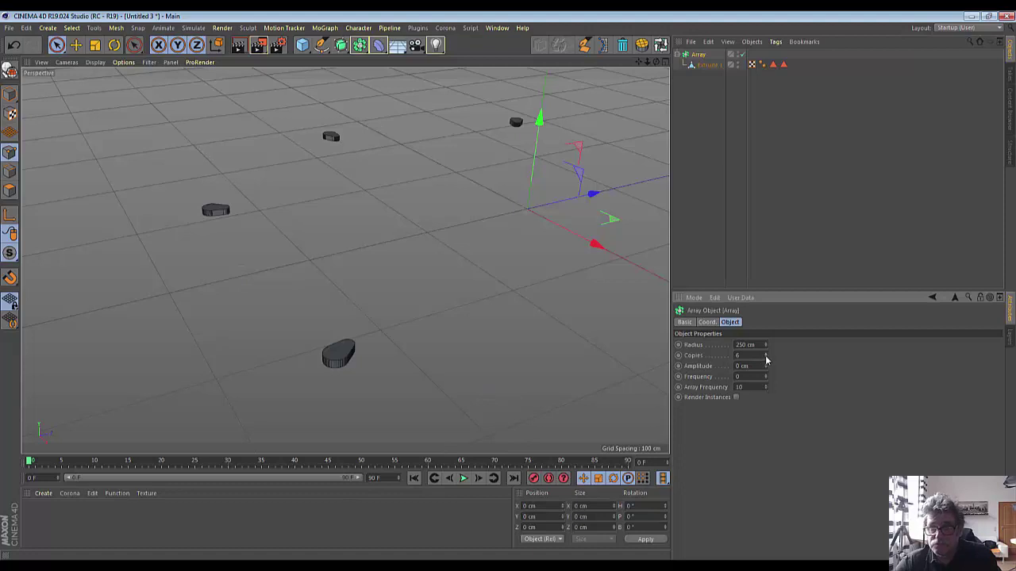
mouse_move(766, 347)
left_mouse_down()
mouse_move(714, 347)
mouse_move(746, 347)
left_mouse_up()
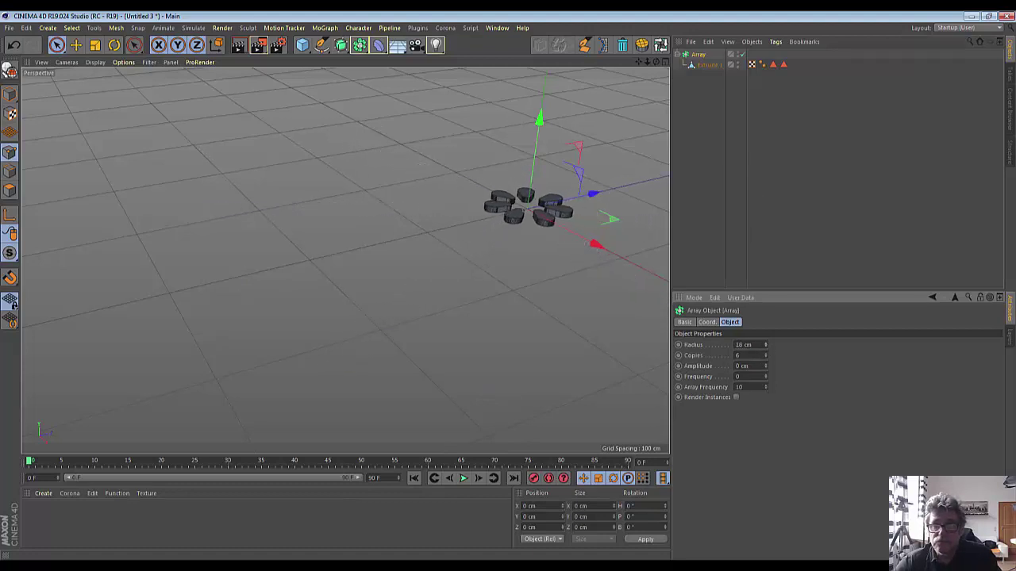
mouse_move(647, 62)
left_mouse_down()
mouse_move(504, 313)
mouse_move(356, 383)
left_mouse_up()
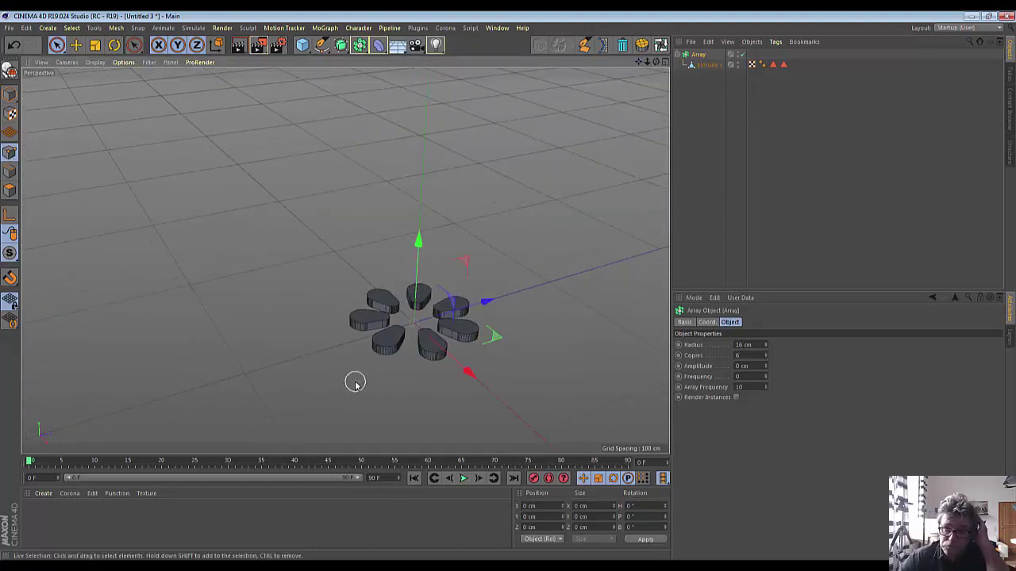
Add a Cylinder and reduce its height to a thin disc
left_click(302, 51)
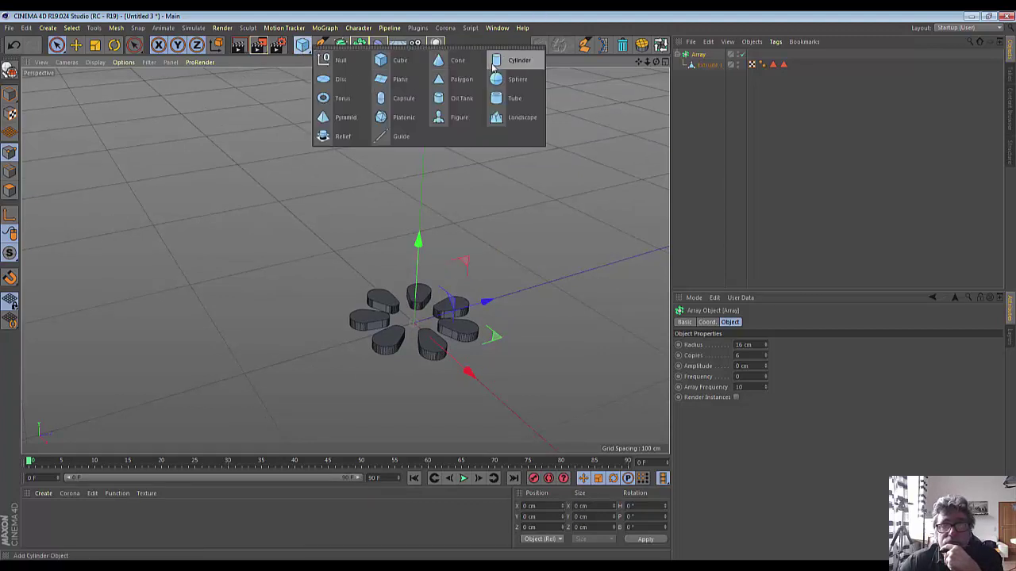
left_click(495, 67)
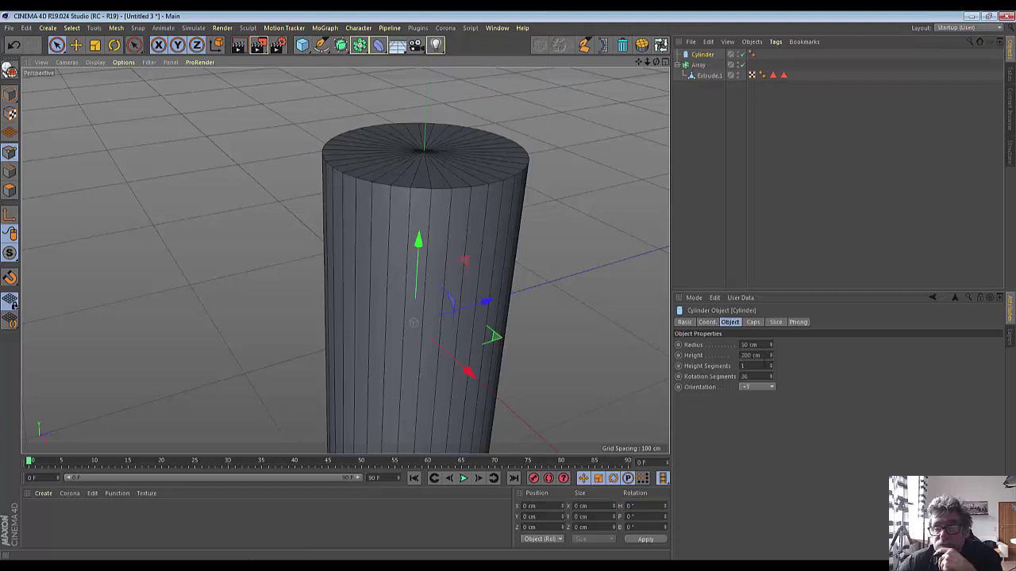
left_click_drag(770, 356, 770, 428)
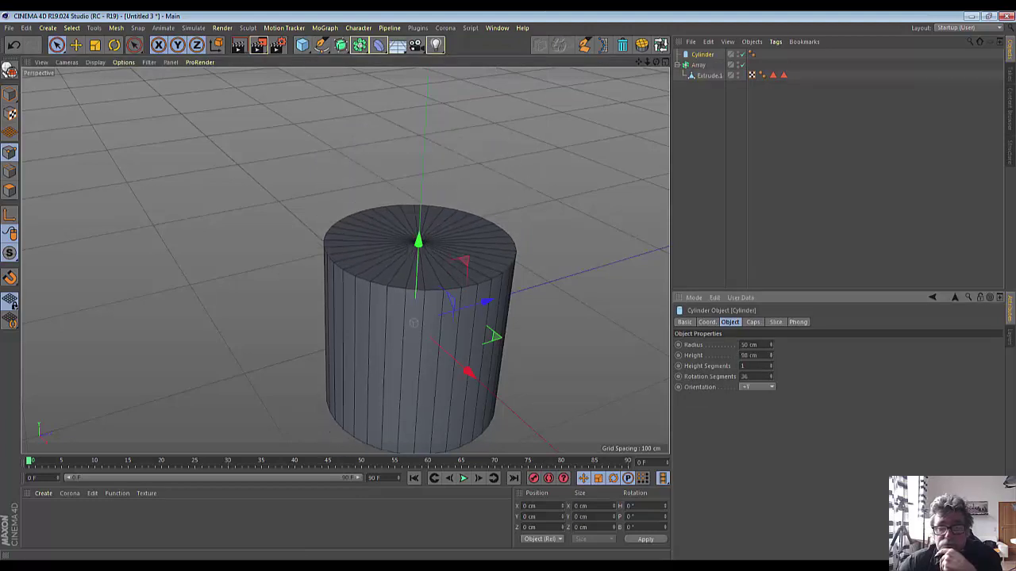
left_click_drag(770, 355, 770, 333)
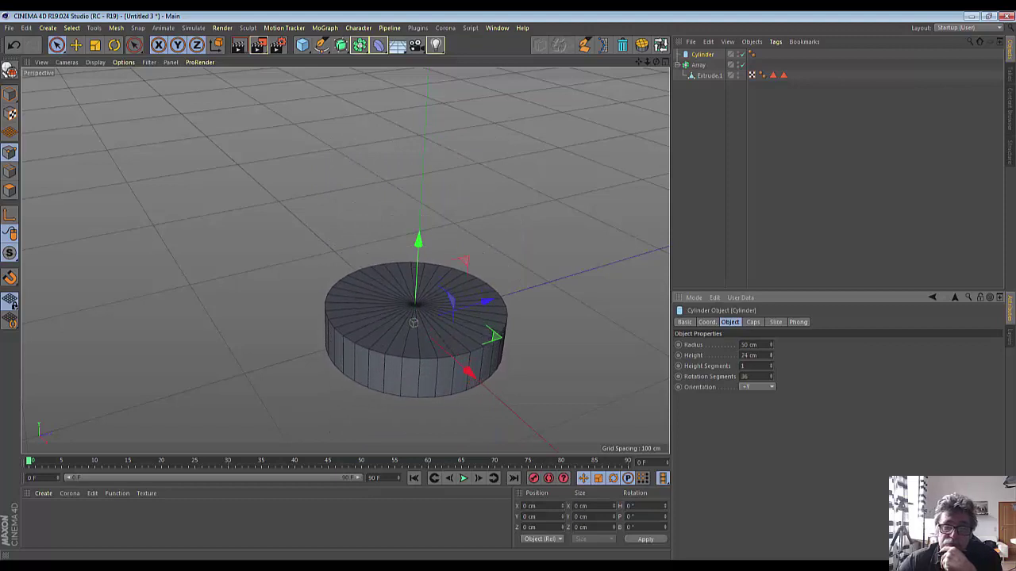
left_click_drag(770, 355, 769, 359)
Lift the Array so the teardrops sit flush with the disc's top face, viewed from above
left_click(698, 64)
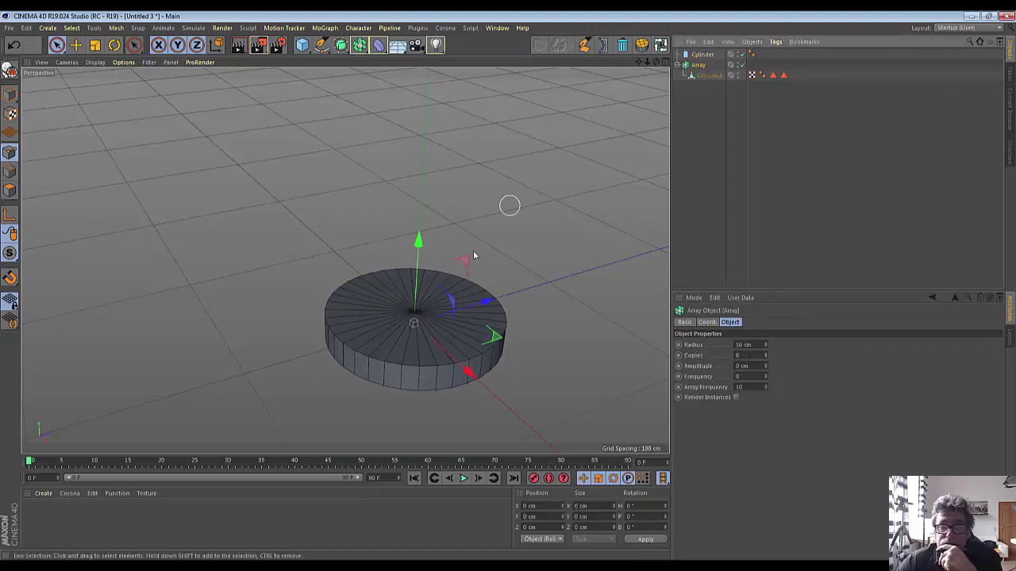
left_click_drag(418, 241, 419, 230)
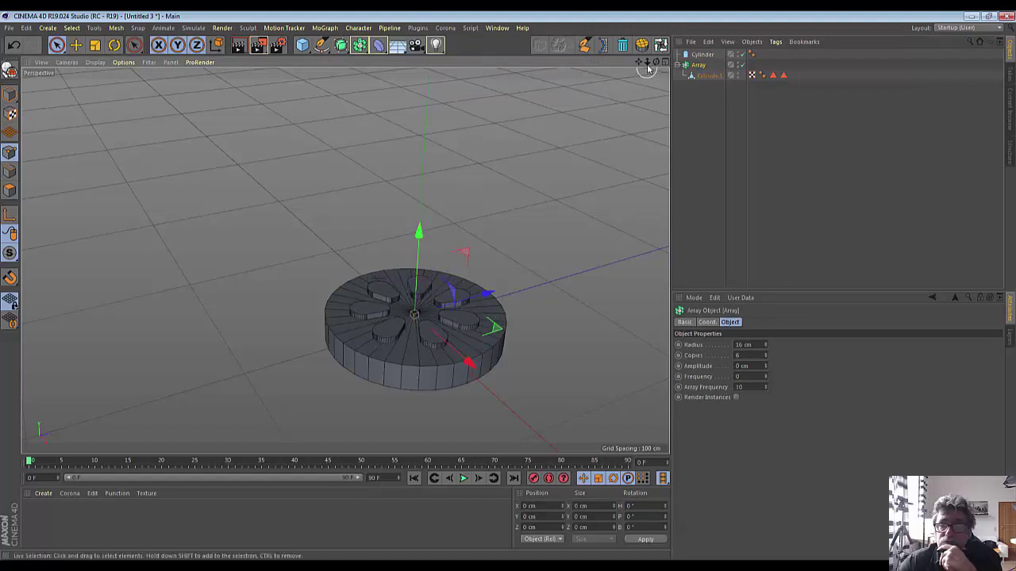
left_click_drag(646, 61, 345, 260)
left_click_drag(655, 61, 655, 61)
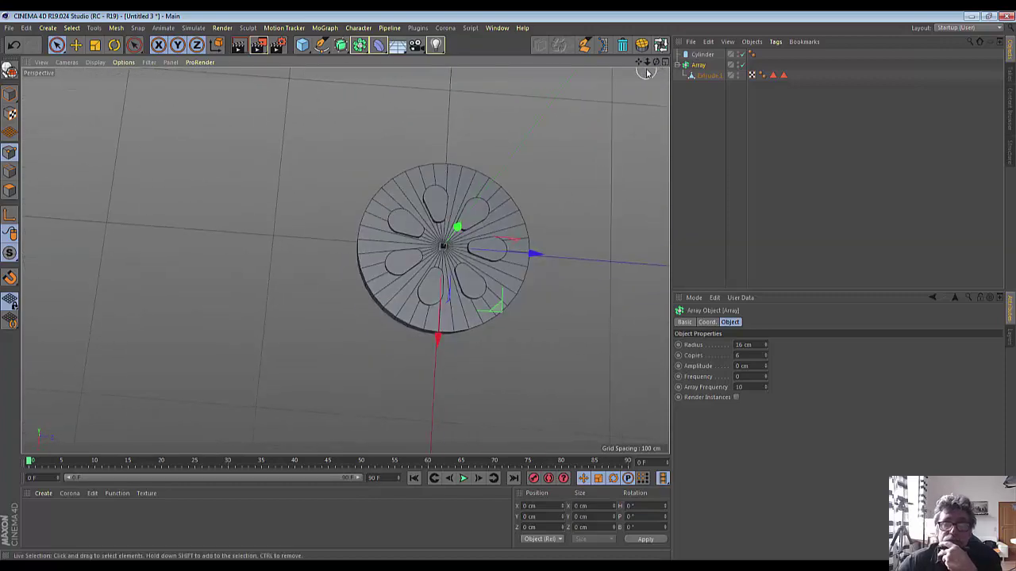
Scale the Extrude.1 teardrop up slightly in Model mode
left_click(701, 75)
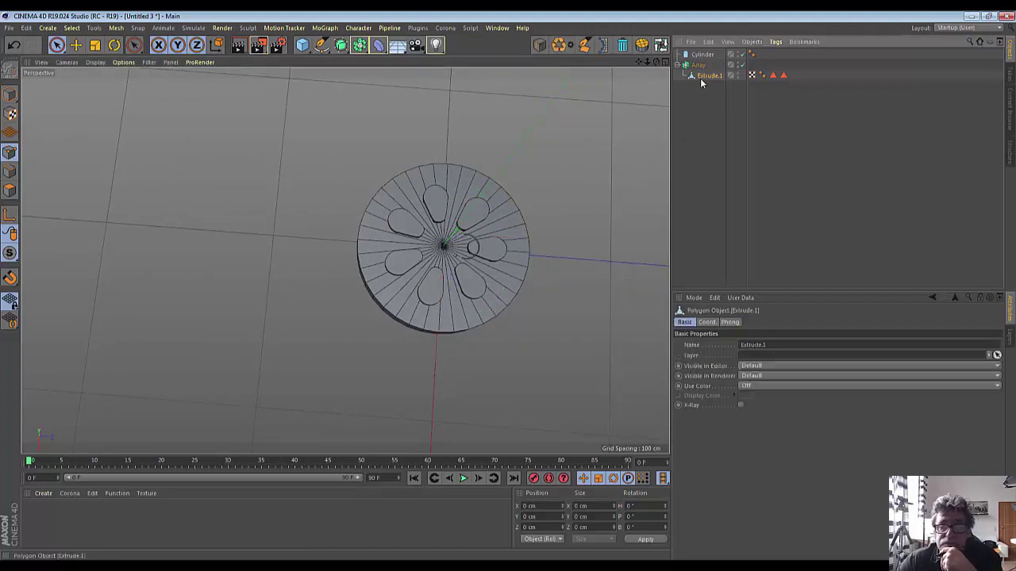
left_click(114, 45)
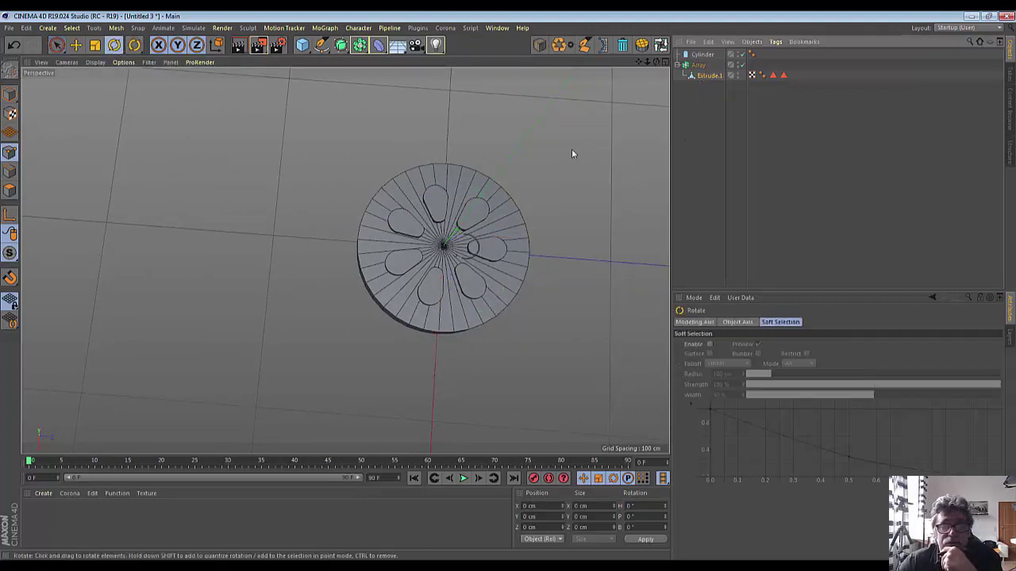
left_click_drag(565, 169, 585, 173)
key("ctrl+z")
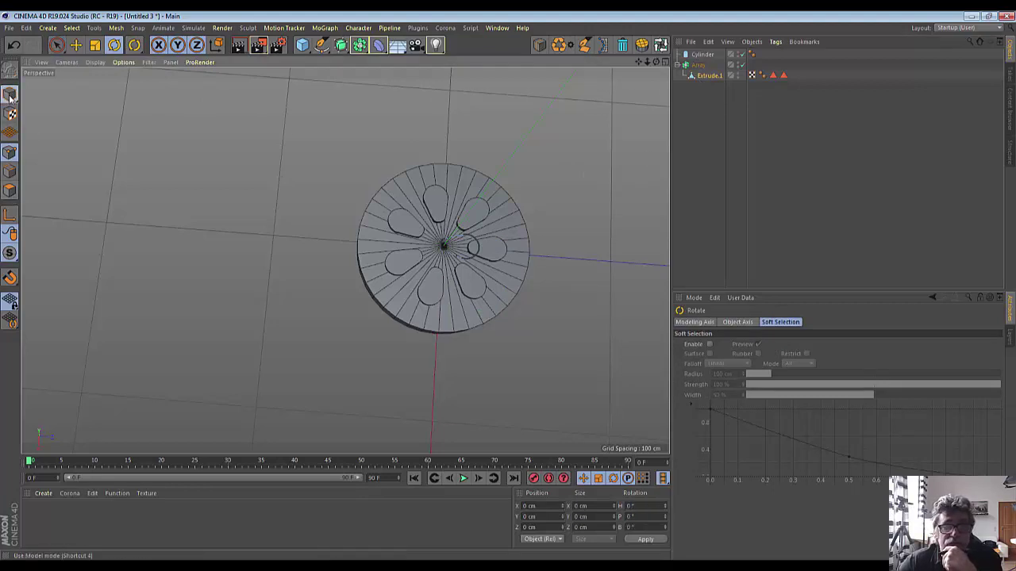
left_click(9, 94)
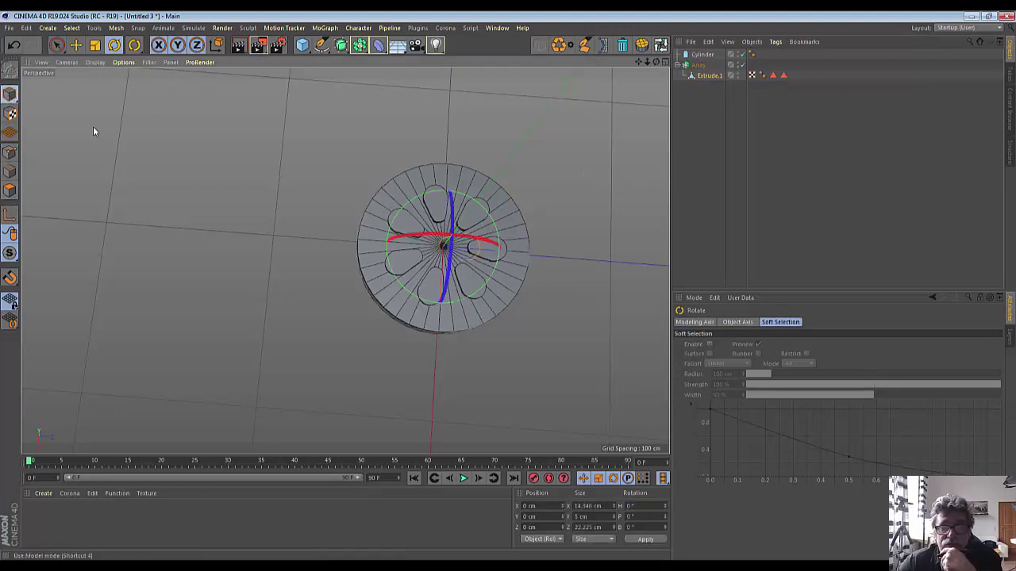
left_click(94, 45)
left_click_drag(581, 180, 662, 168)
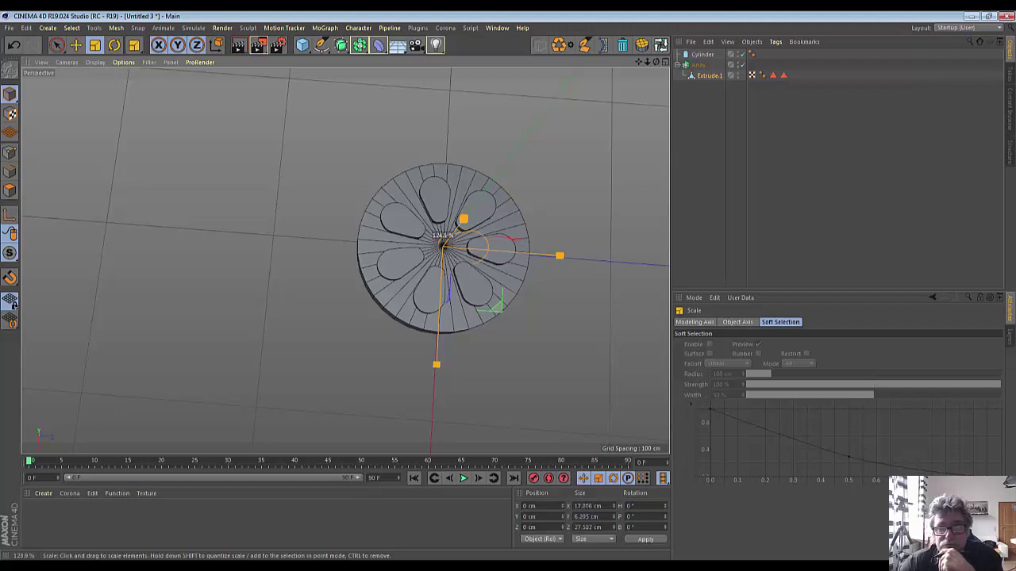
Raise the Array radius from 16 cm to 17 cm
left_click(696, 65)
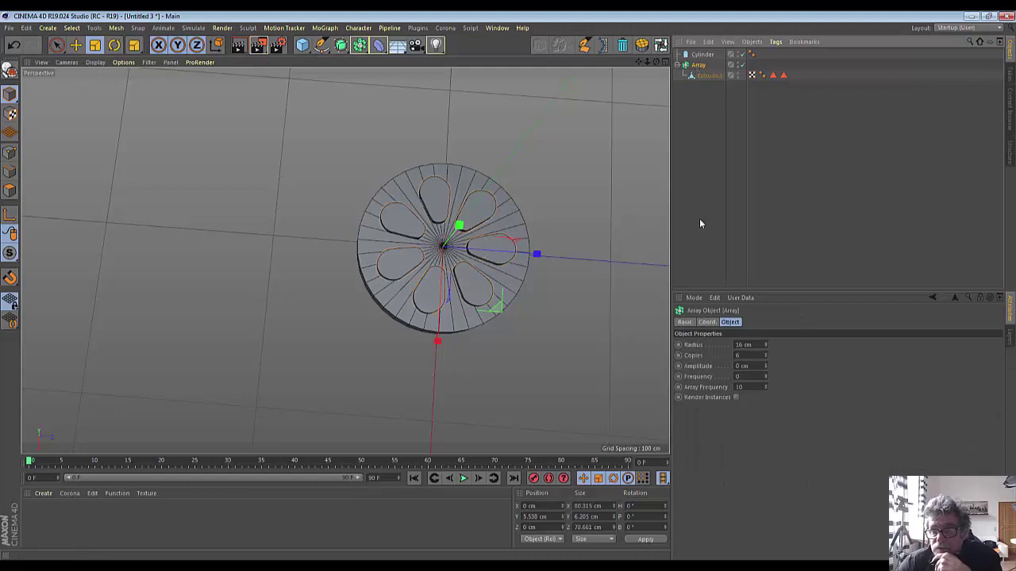
left_click(767, 343)
left_click(766, 343)
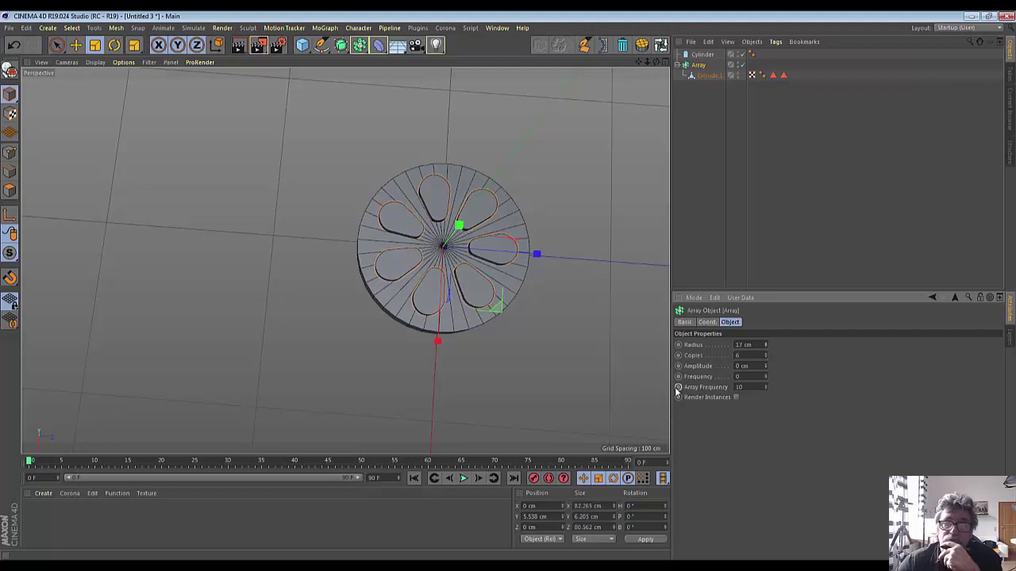
left_click(702, 54)
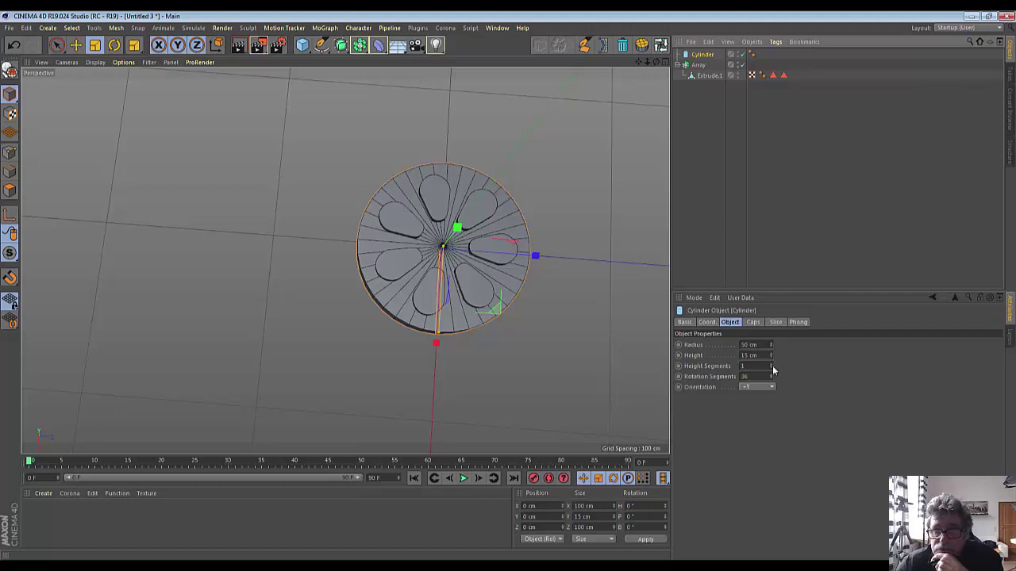
Set the Cylinder's cap segments to 4, switch to Edges mode and reselect the Cylinder
left_click(754, 322)
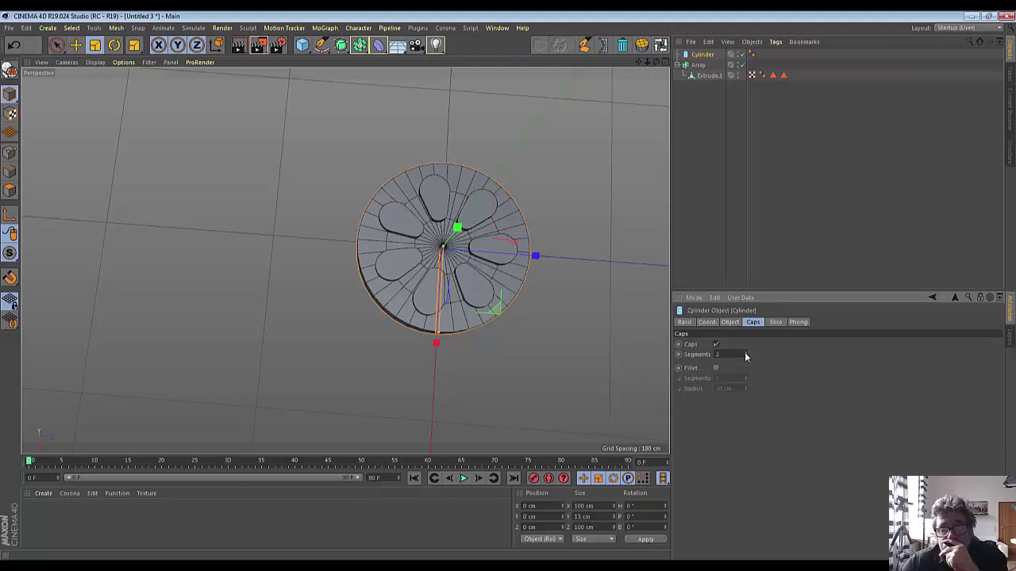
left_click(745, 354)
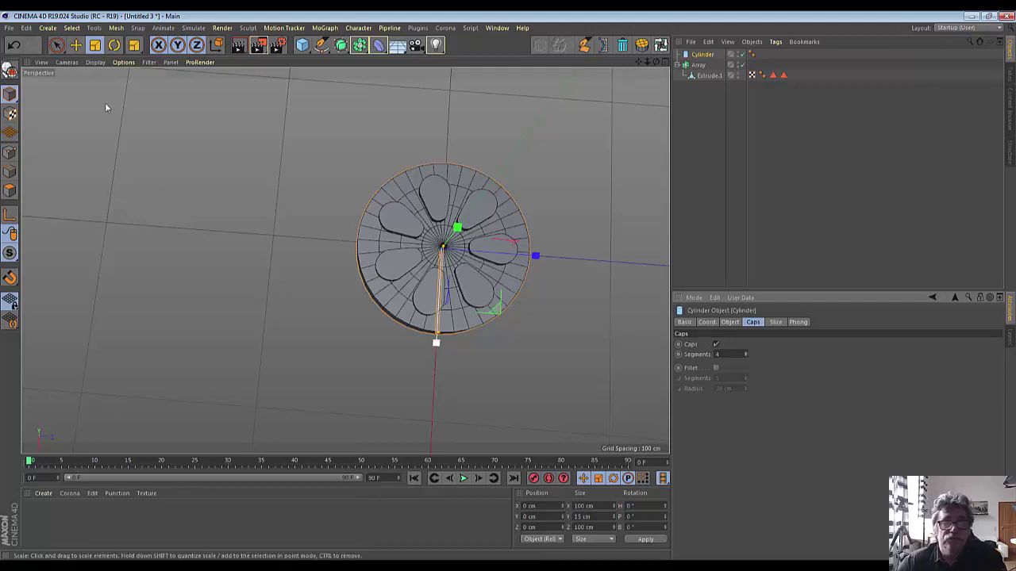
left_click(58, 46)
left_click(71, 27)
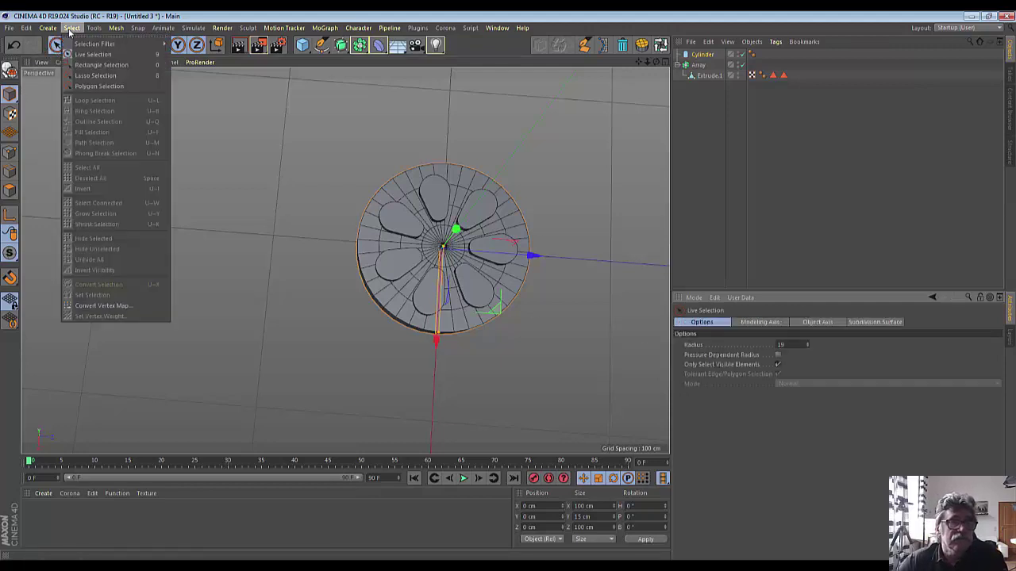
left_click(9, 171)
left_click(9, 170)
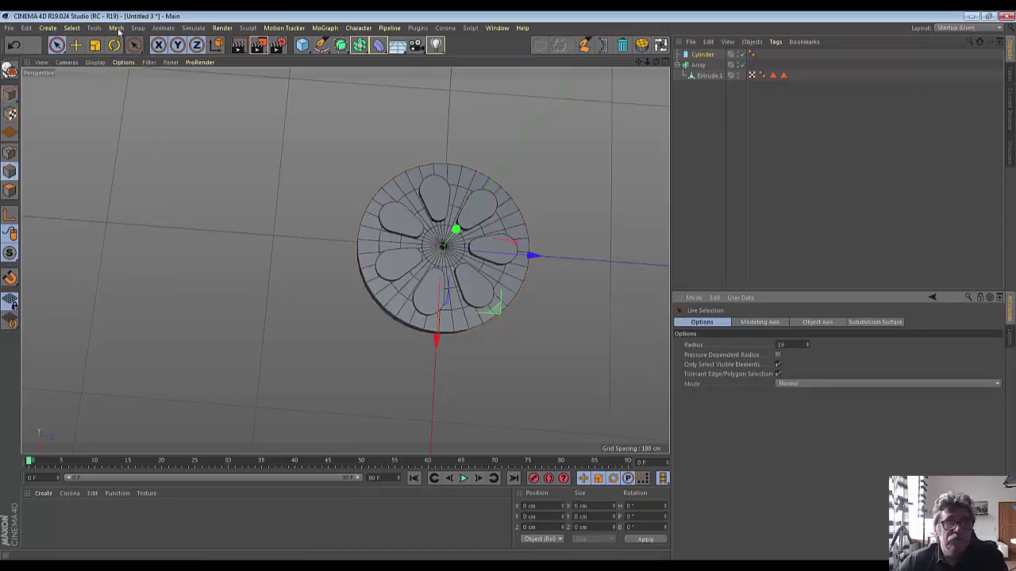
left_click(72, 29)
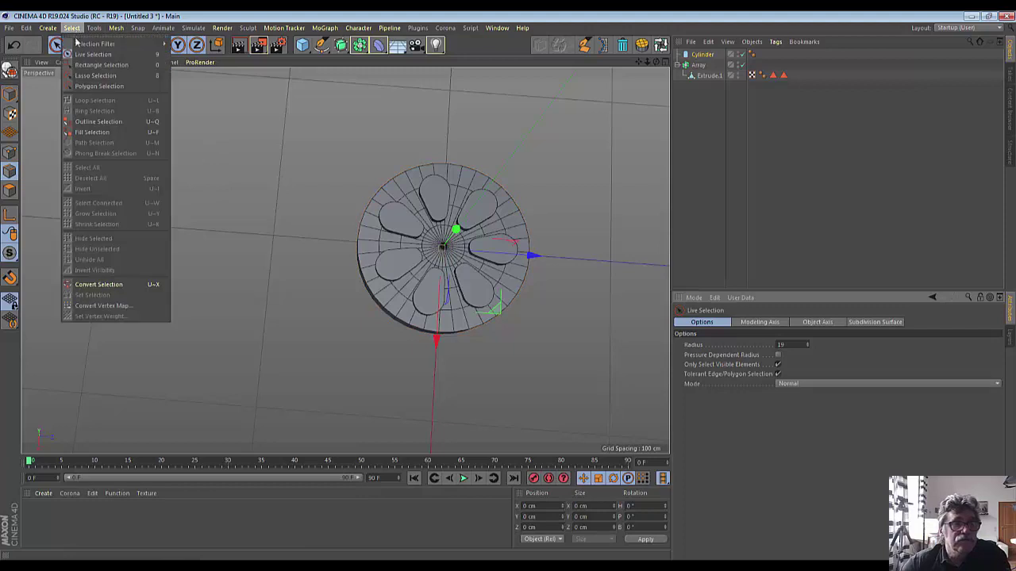
left_click(92, 122)
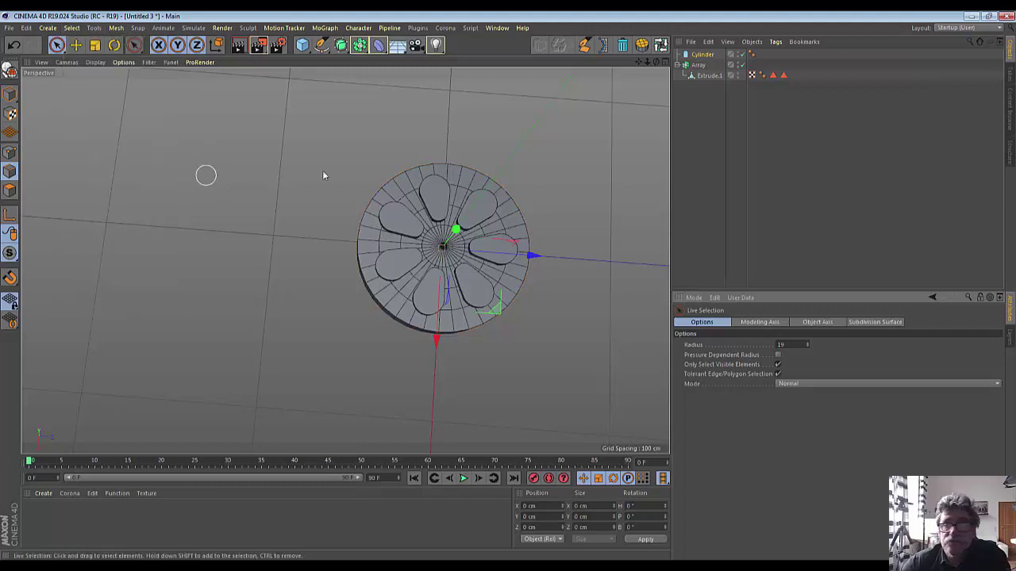
left_click(700, 56)
Make the cylinder an editable polygon object
left_click(9, 72)
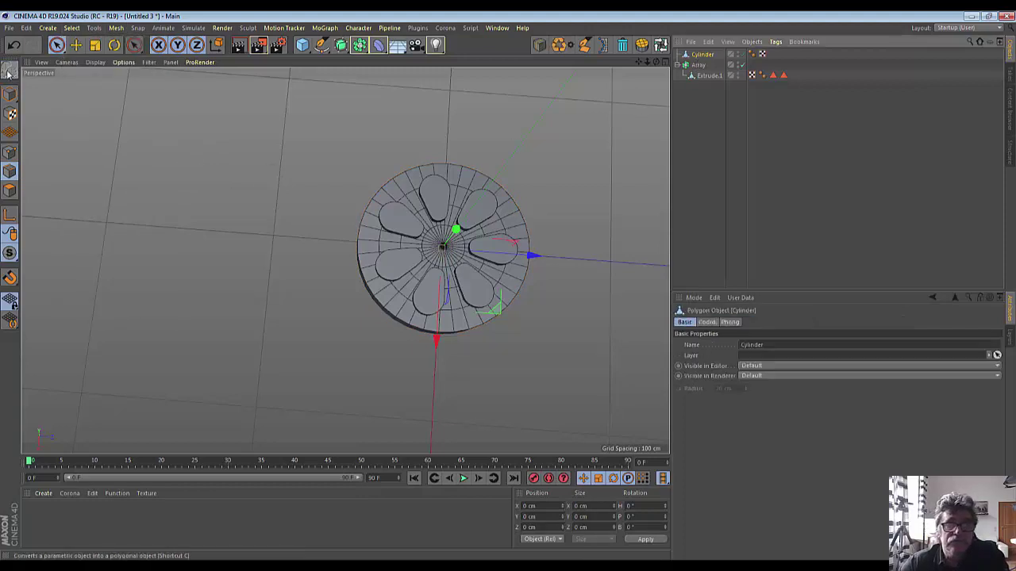
scroll(264, 216, "up", 1)
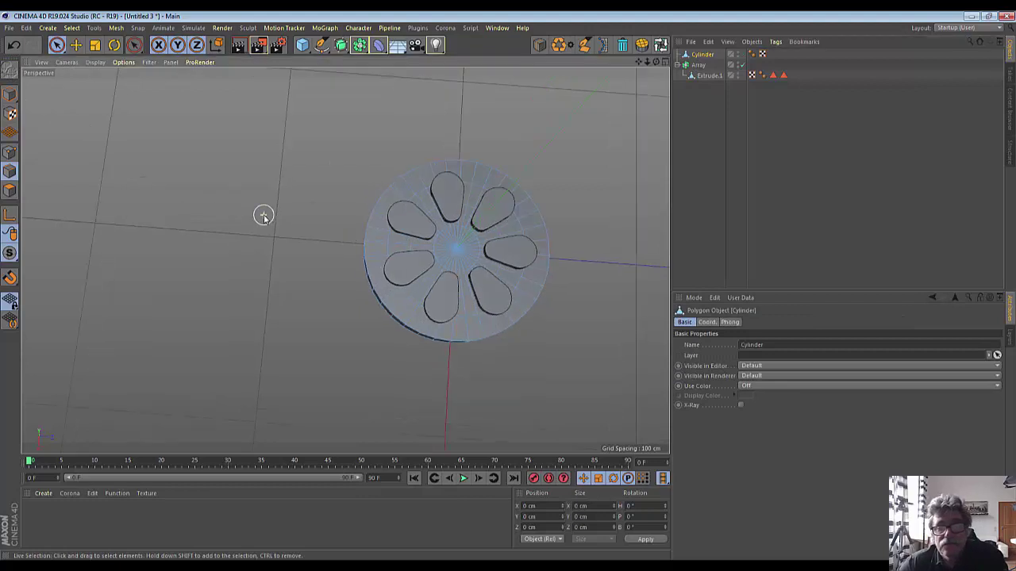
scroll(263, 216, "up", 1)
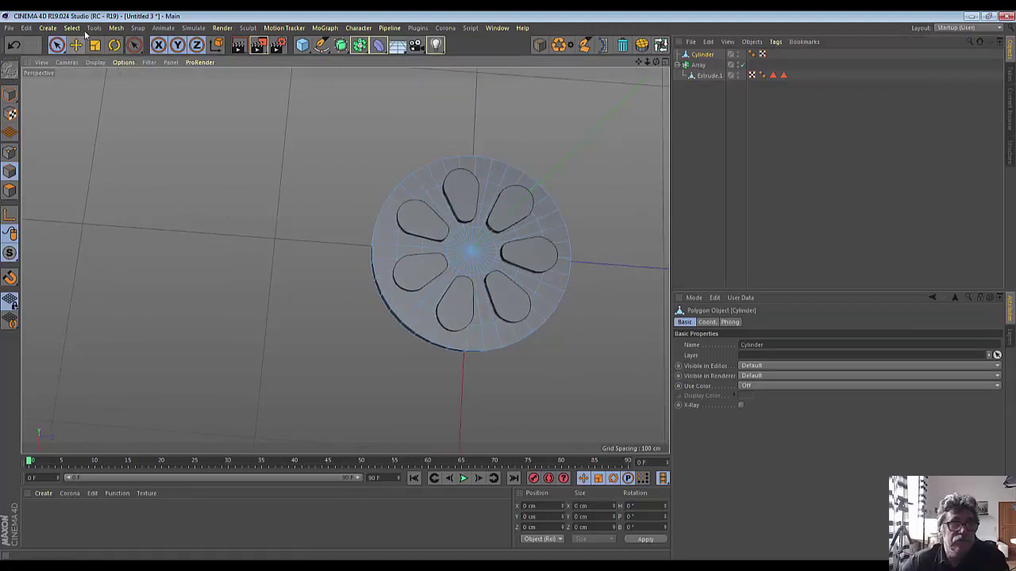
left_click(48, 29)
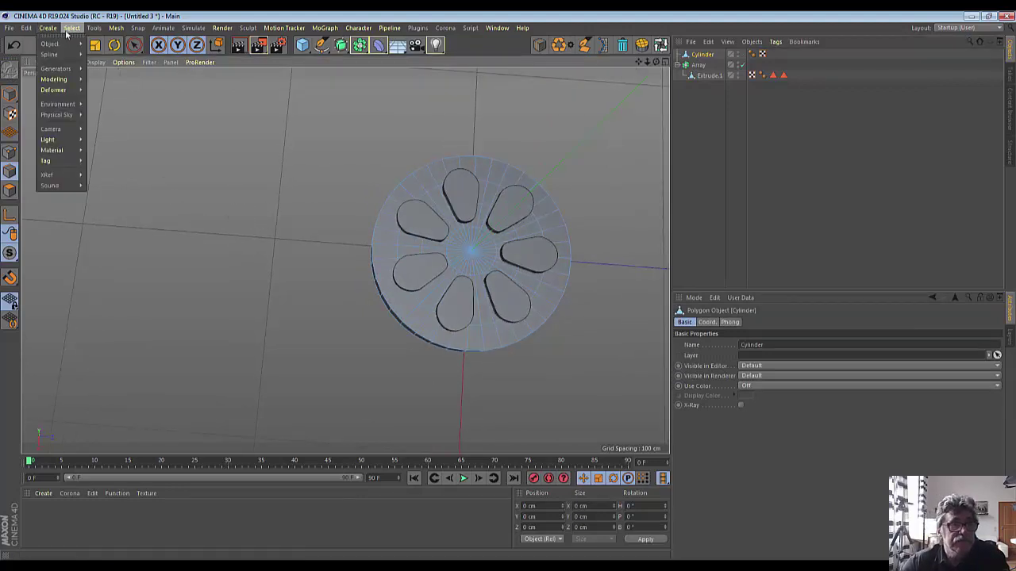
Loop-select the cap edge ring around the teardrops and scale it out to about 88.65 cm
mouse_move(71, 28)
left_click(94, 100)
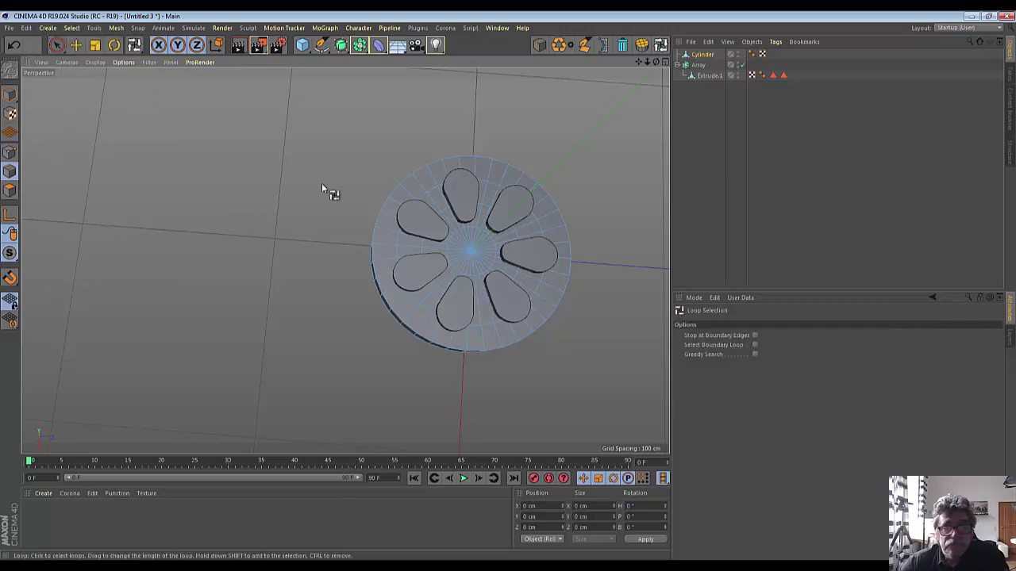
left_click(430, 193)
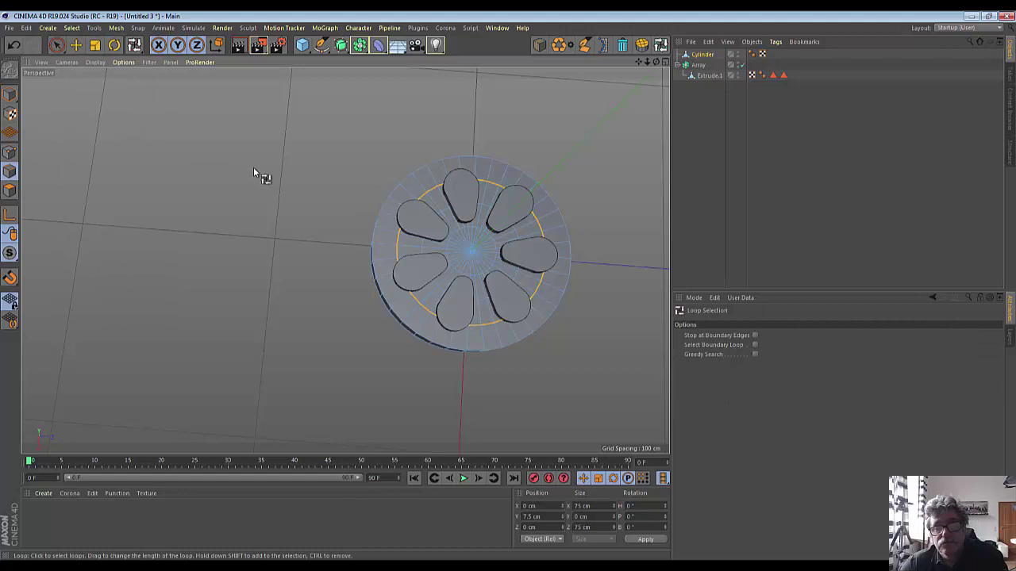
left_click(133, 46)
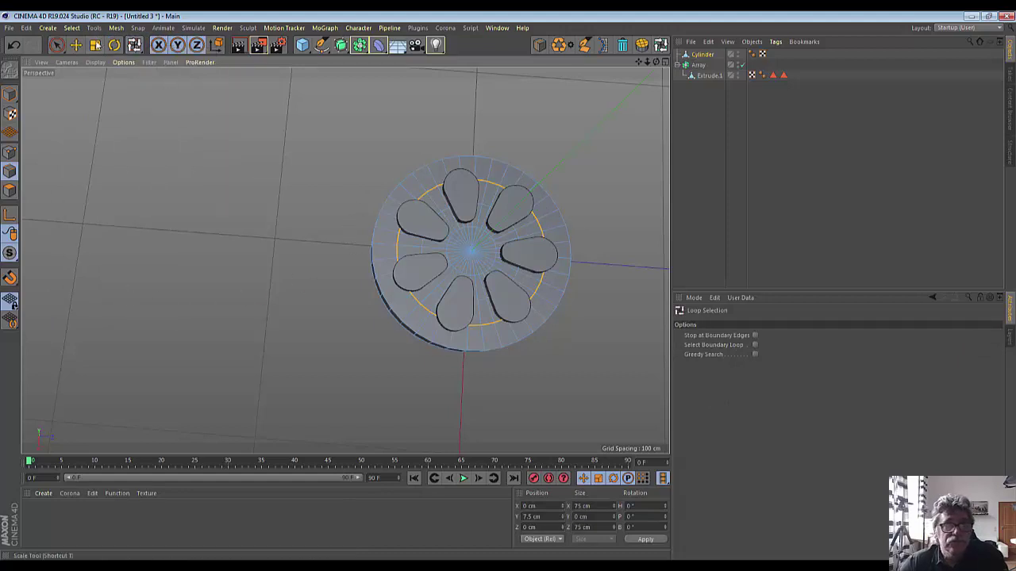
key("t")
left_click_drag(332, 119, 409, 103)
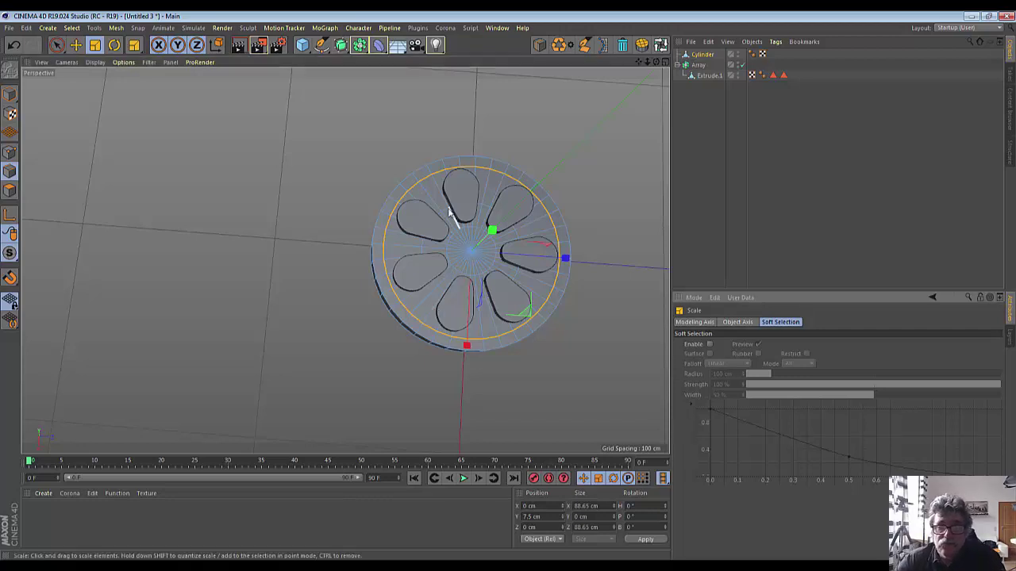
left_click(72, 28)
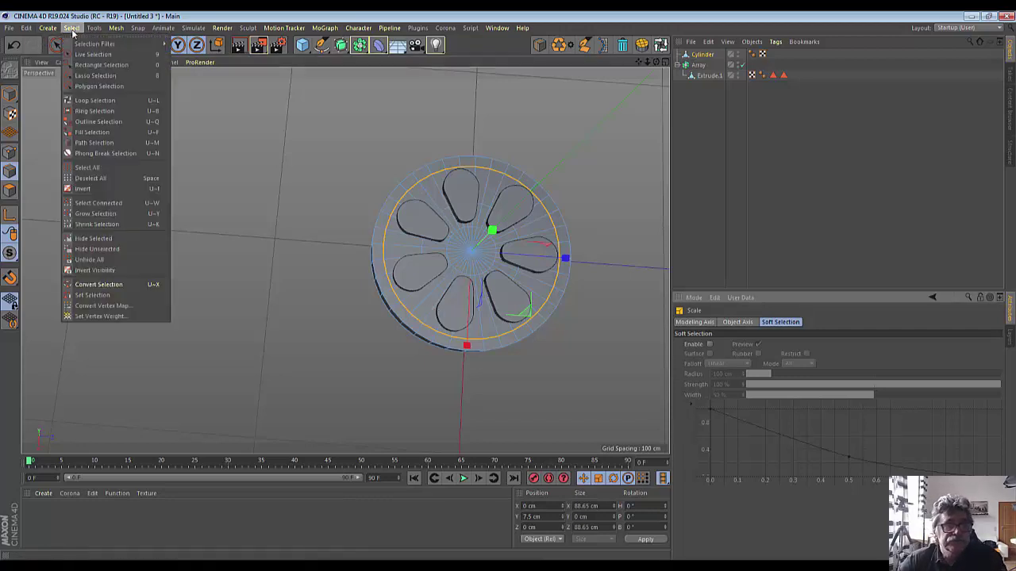
Loop-select the inner edge ring near the hub and scale it up to about 66.6 cm across
left_click(99, 101)
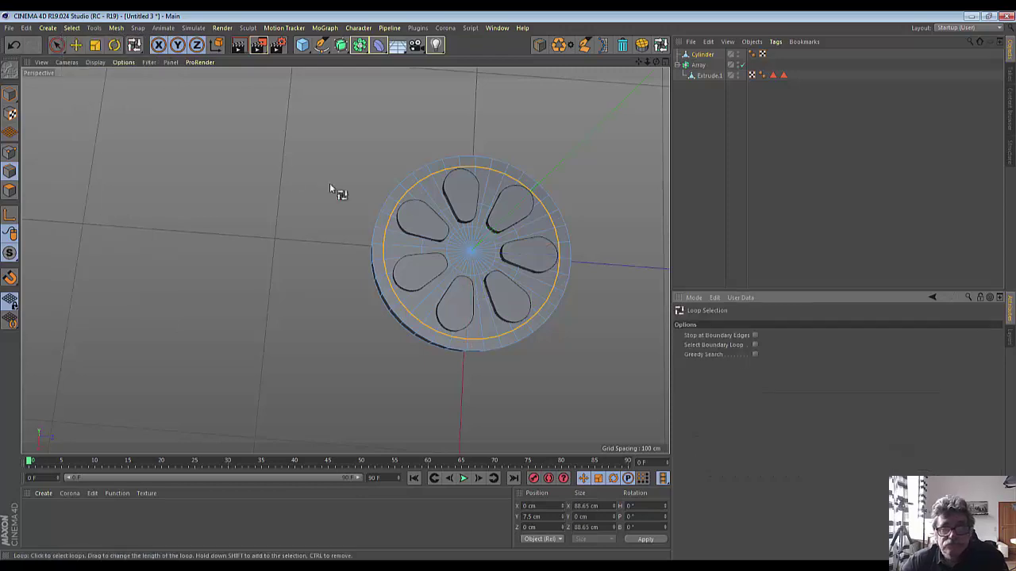
left_click(437, 216)
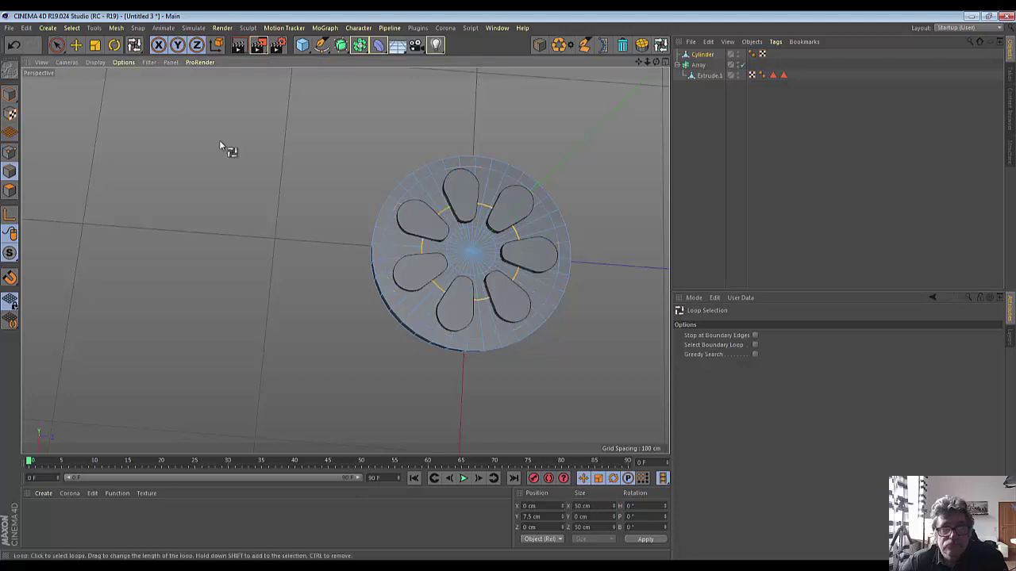
left_click(94, 45)
mouse_move(396, 132)
left_mouse_down()
mouse_move(515, 127)
mouse_move(620, 145)
mouse_move(586, 150)
left_mouse_up()
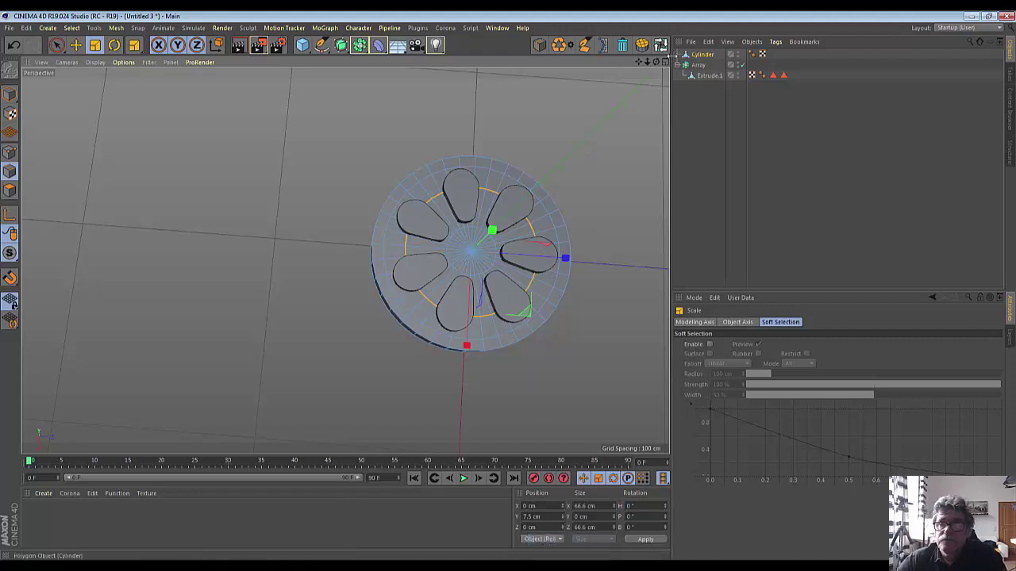
left_click_drag(656, 62, 344, 260)
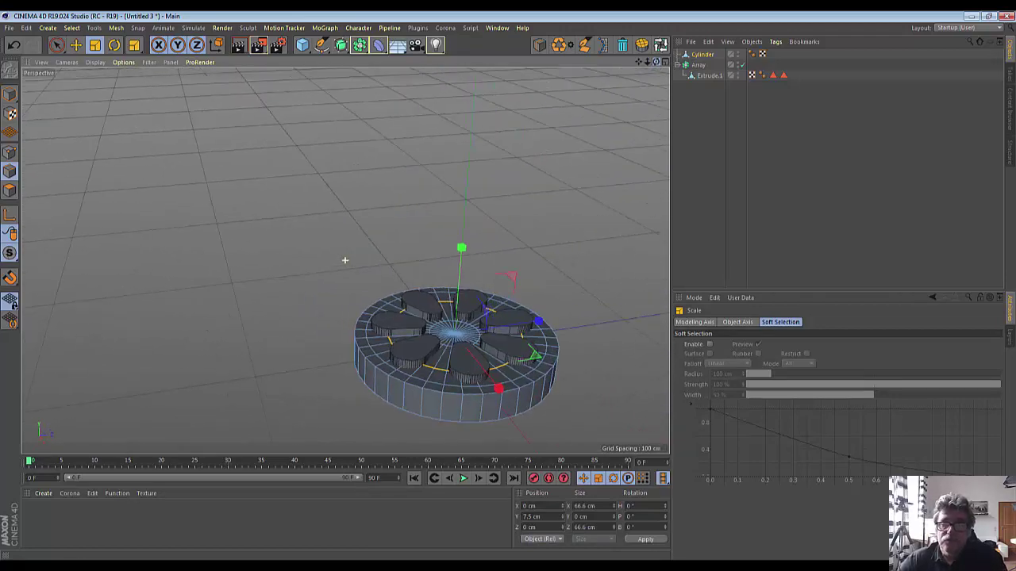
left_click(698, 64)
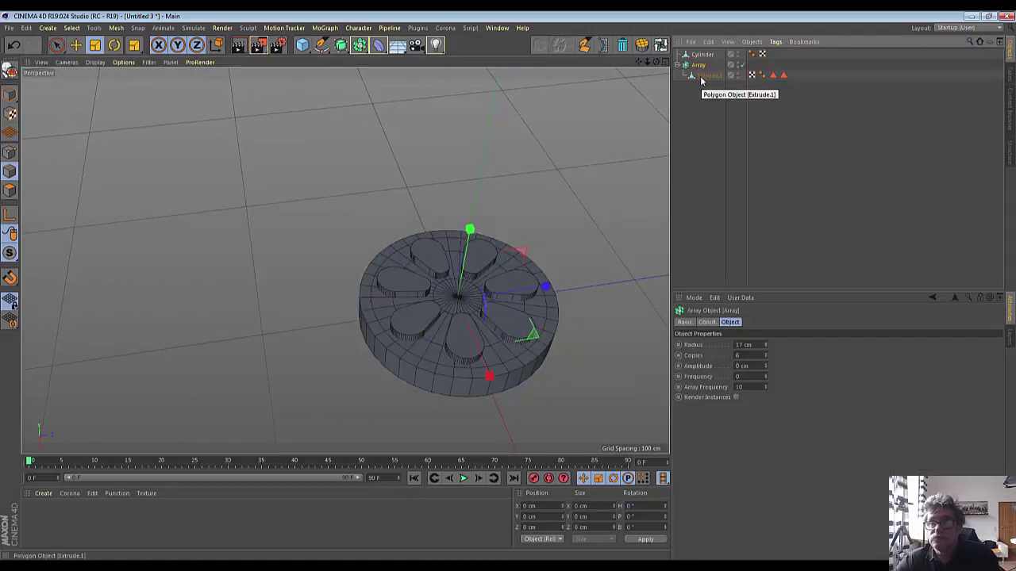
left_click(702, 79, "ctrl")
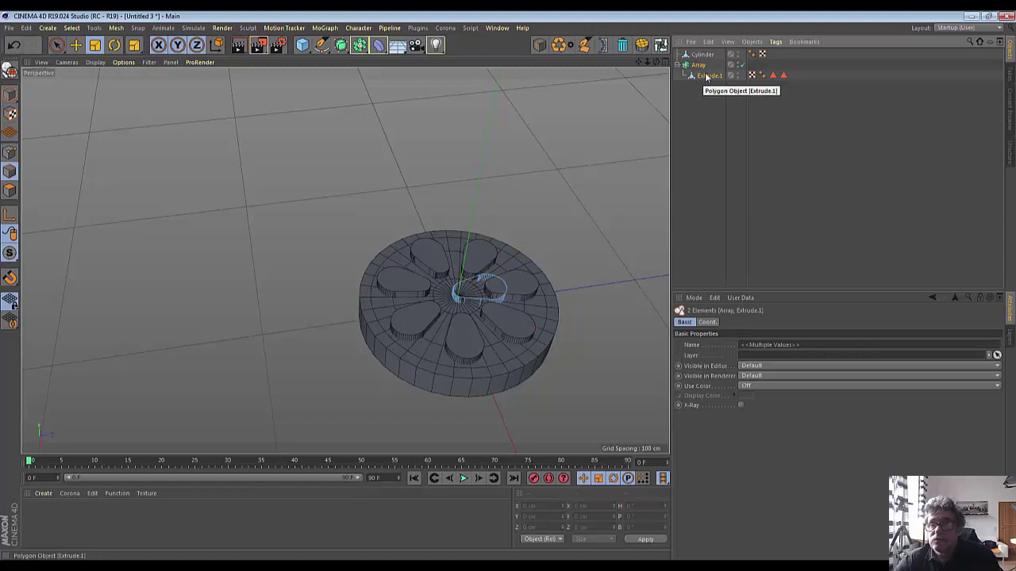
right_click(702, 78)
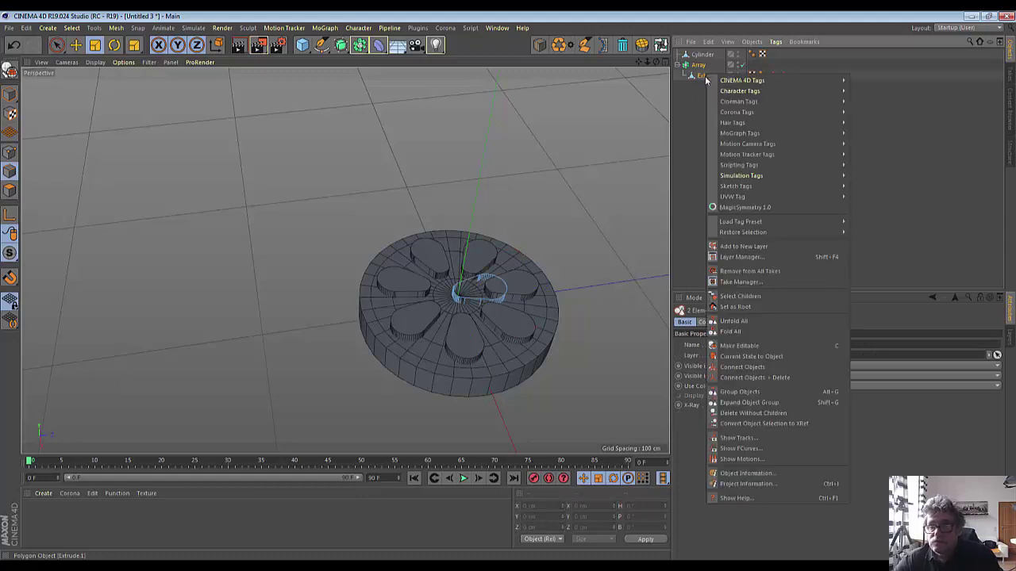
left_click(775, 377)
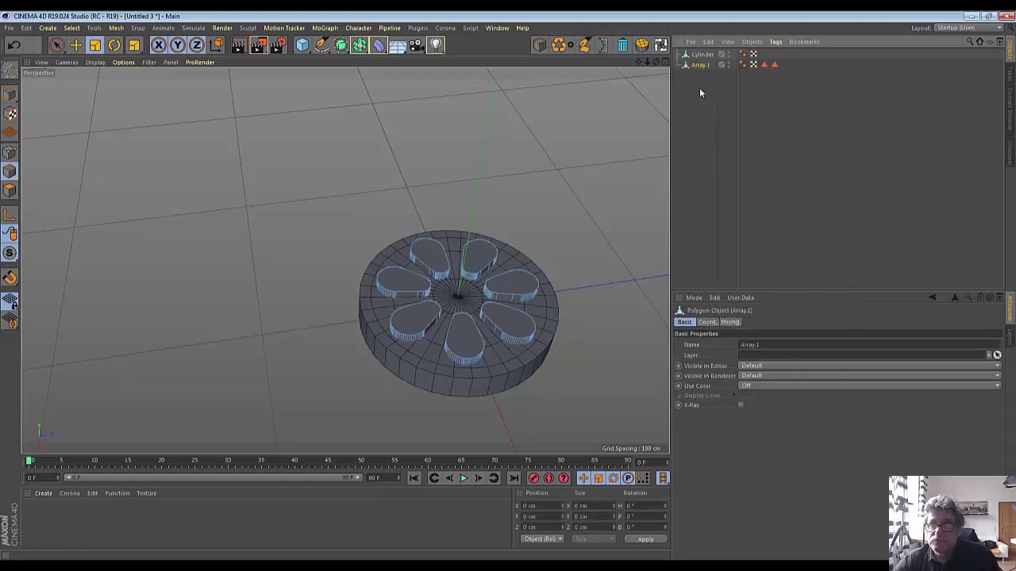
left_click(699, 56)
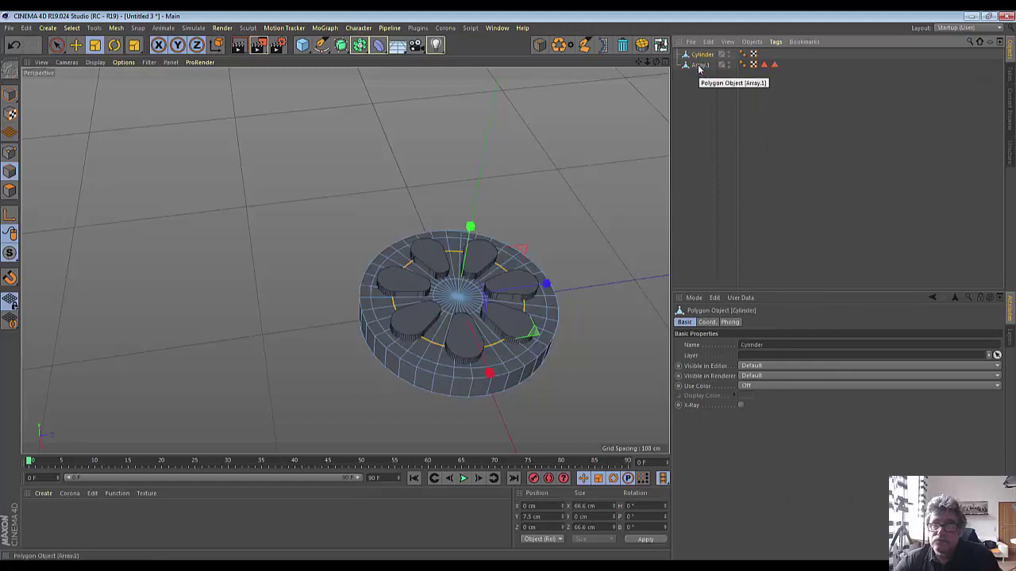
left_click(700, 65)
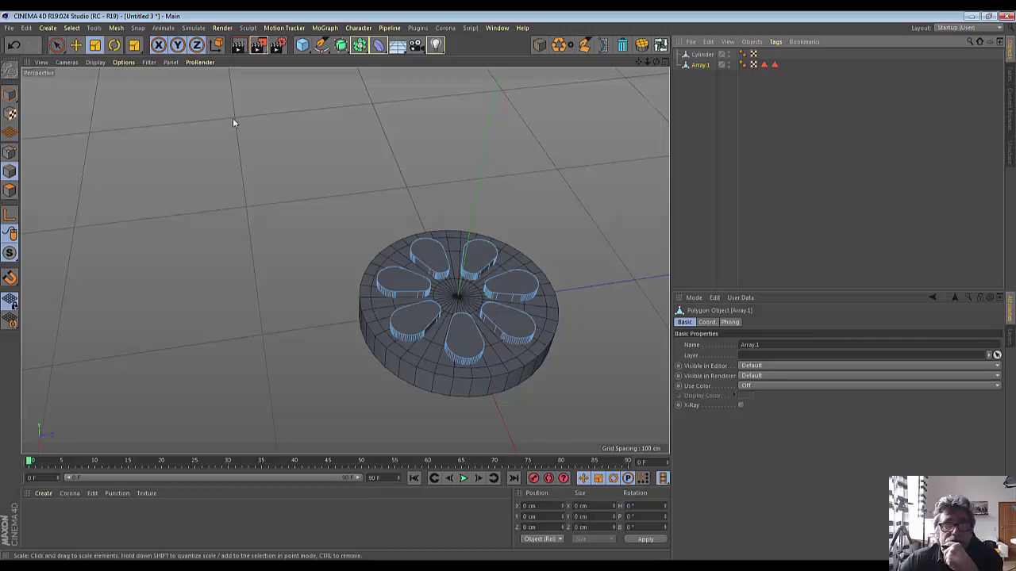
Add a Boole holding Cylinder and Array.1, with Cylinder first so it subtracts the teardrops
left_click(359, 45)
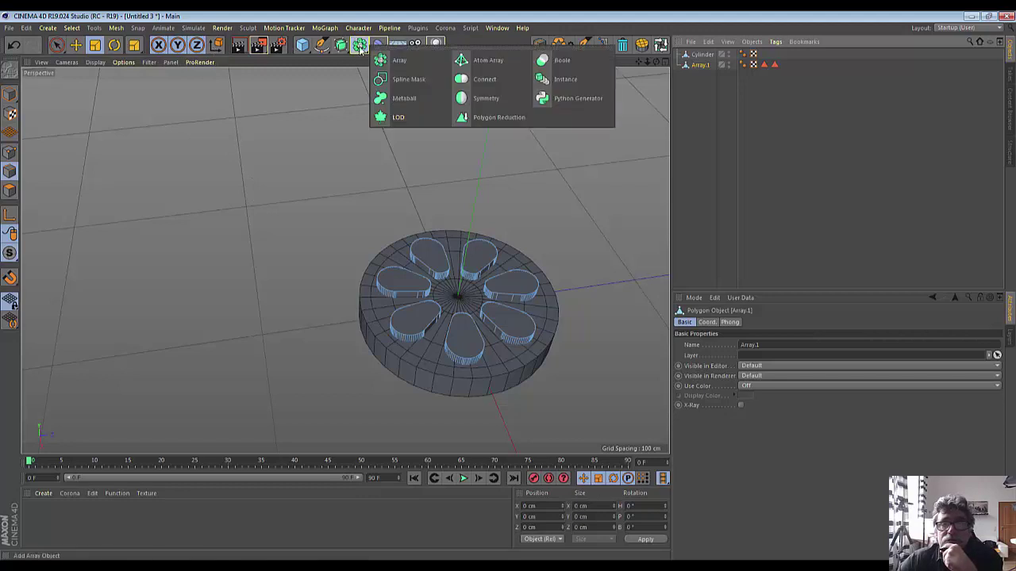
left_click(542, 68, "alt")
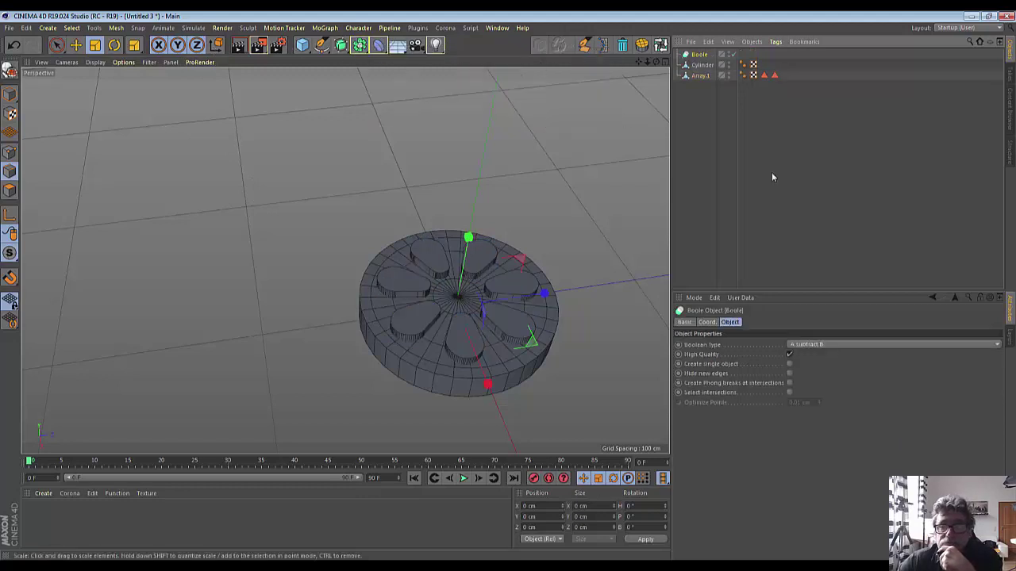
left_click(701, 64)
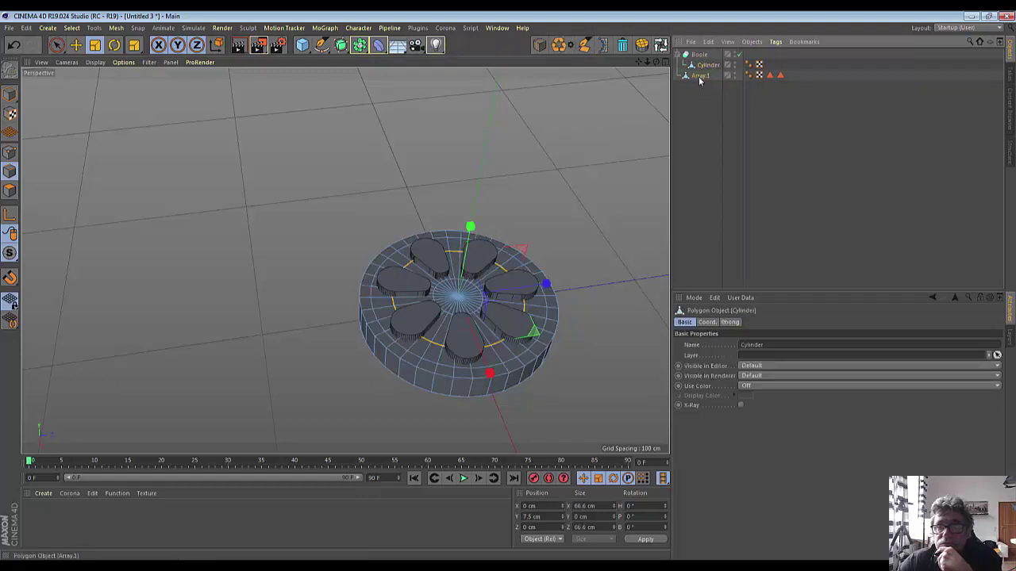
left_click_drag(701, 65, 703, 57)
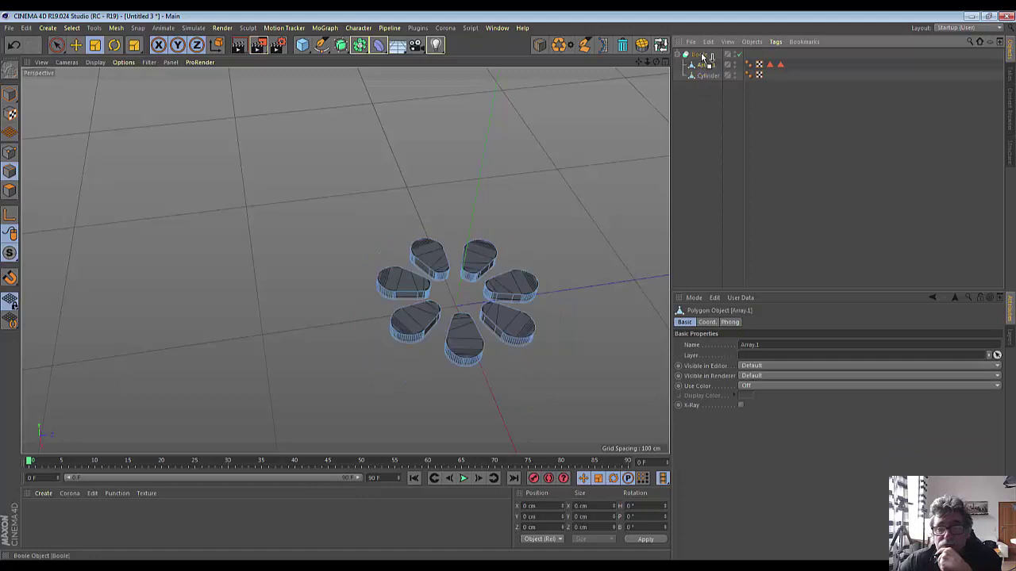
left_click(703, 65)
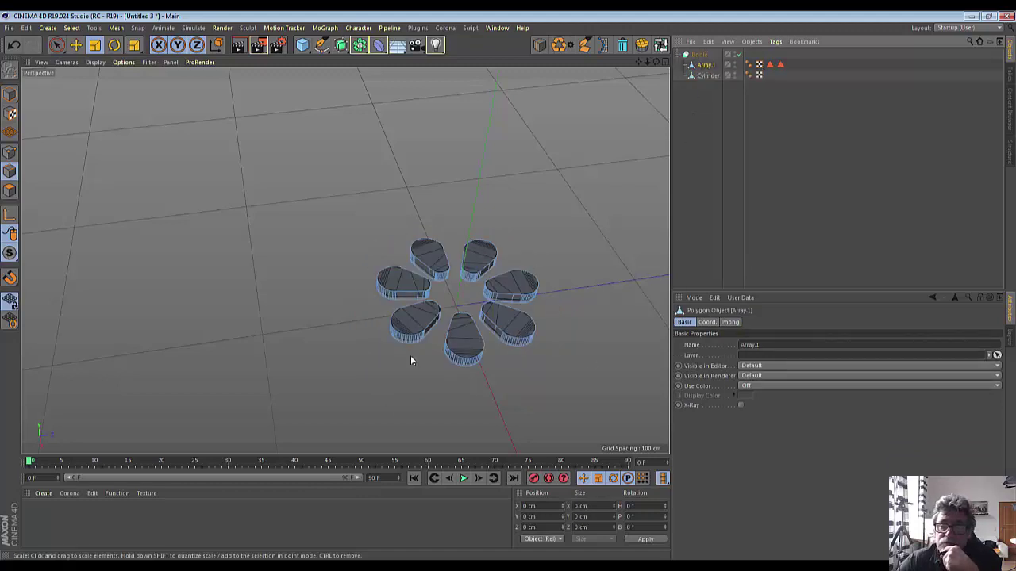
left_click_drag(712, 71, 703, 59)
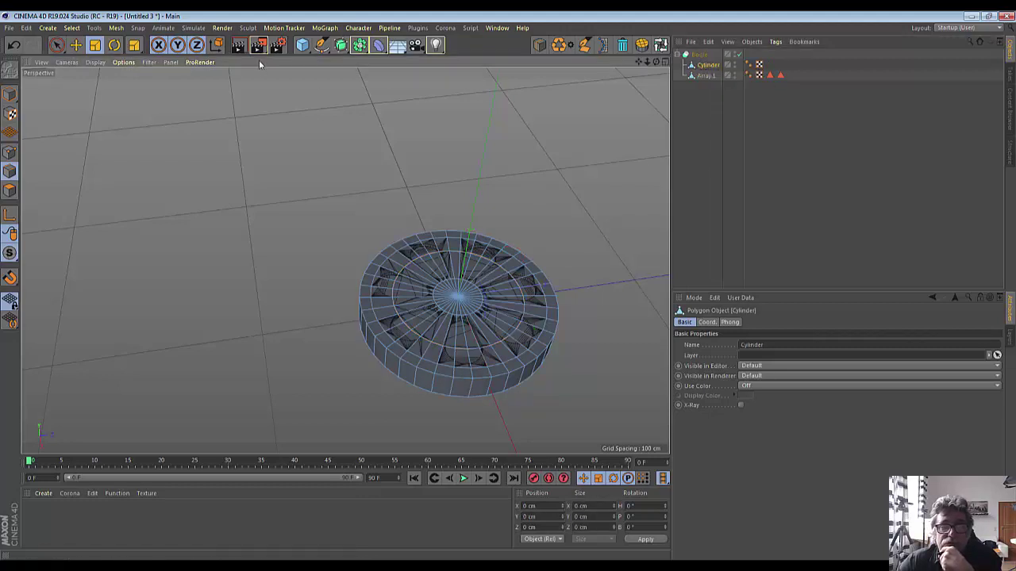
left_click(239, 48)
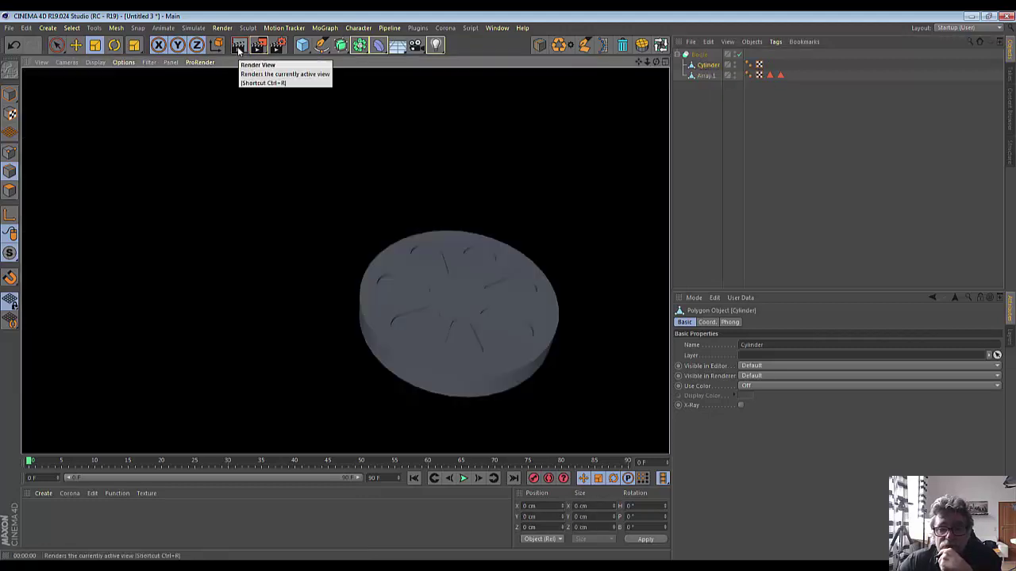
left_click(344, 261)
left_click_drag(344, 260, 345, 207, "alt")
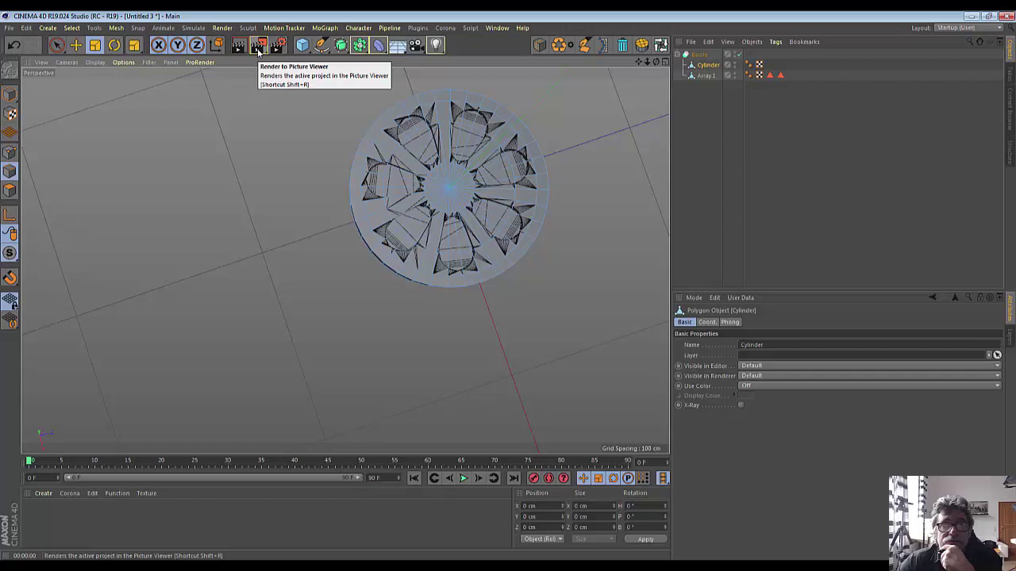
left_click_drag(258, 48, 238, 50)
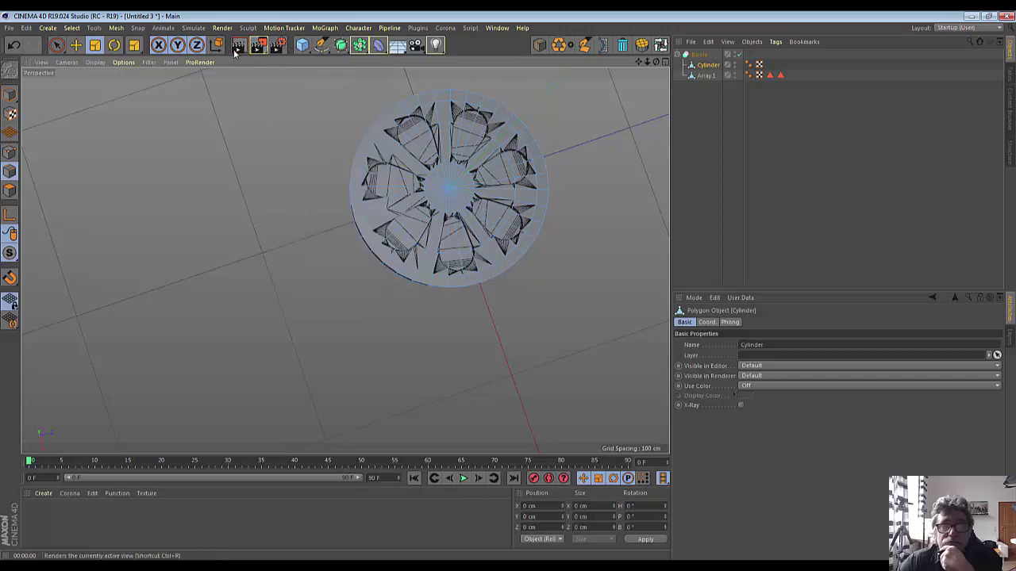
left_click(238, 48)
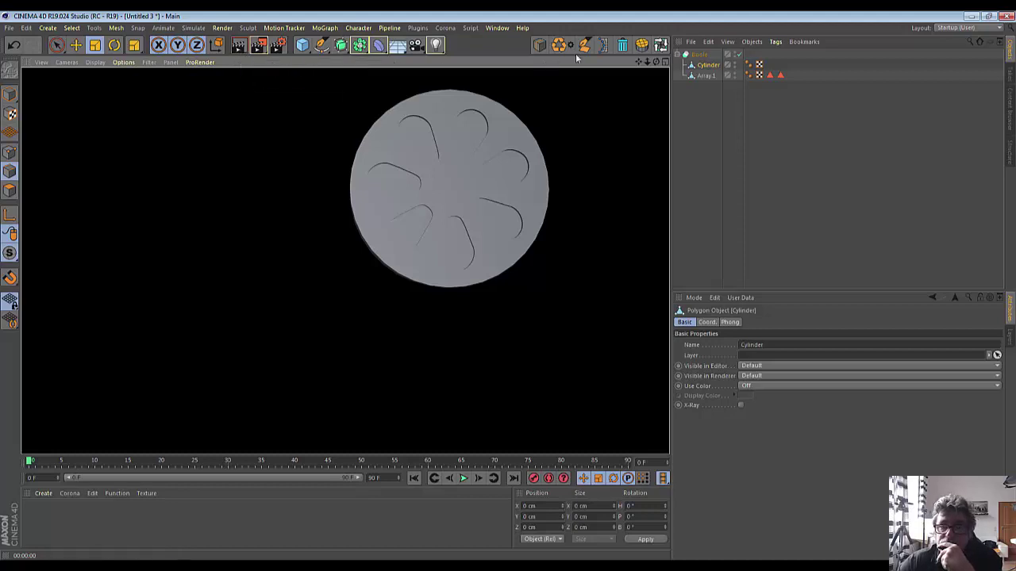
left_click_drag(656, 62, 346, 261)
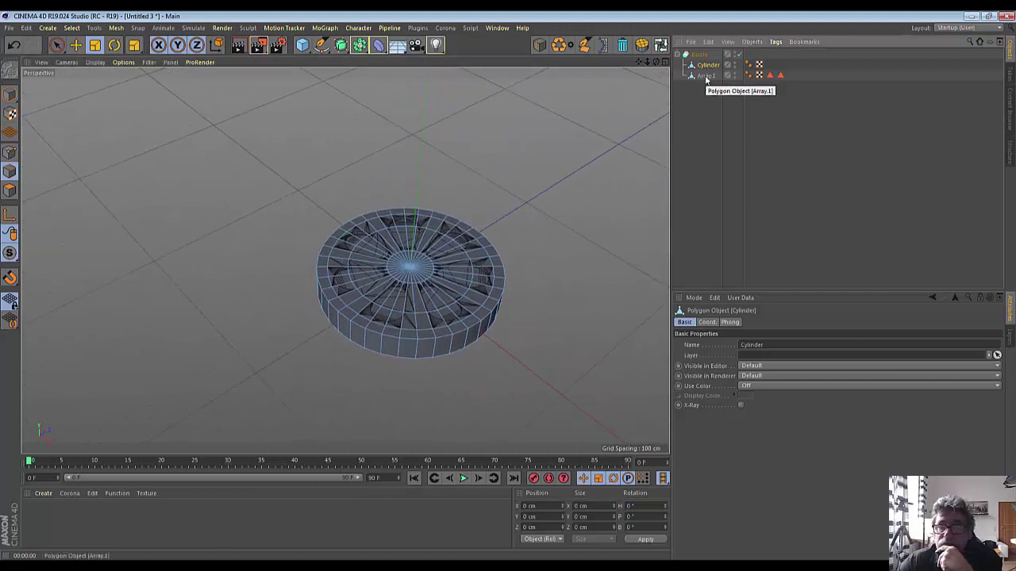
In Model mode, move Array.1 down to about 2.845 cm Y for deeper recesses
left_click(75, 45)
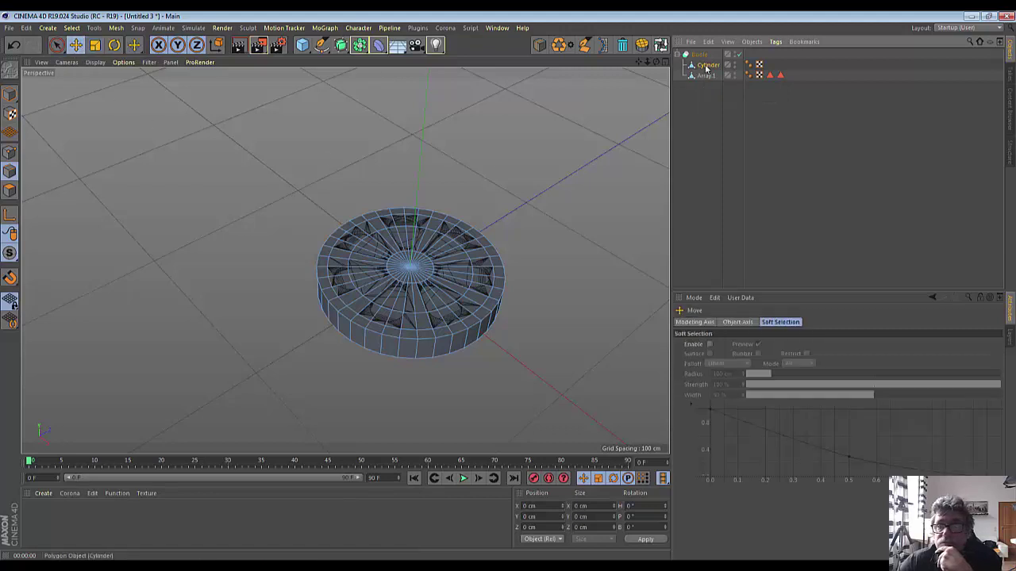
left_click(708, 65)
left_click(7, 92)
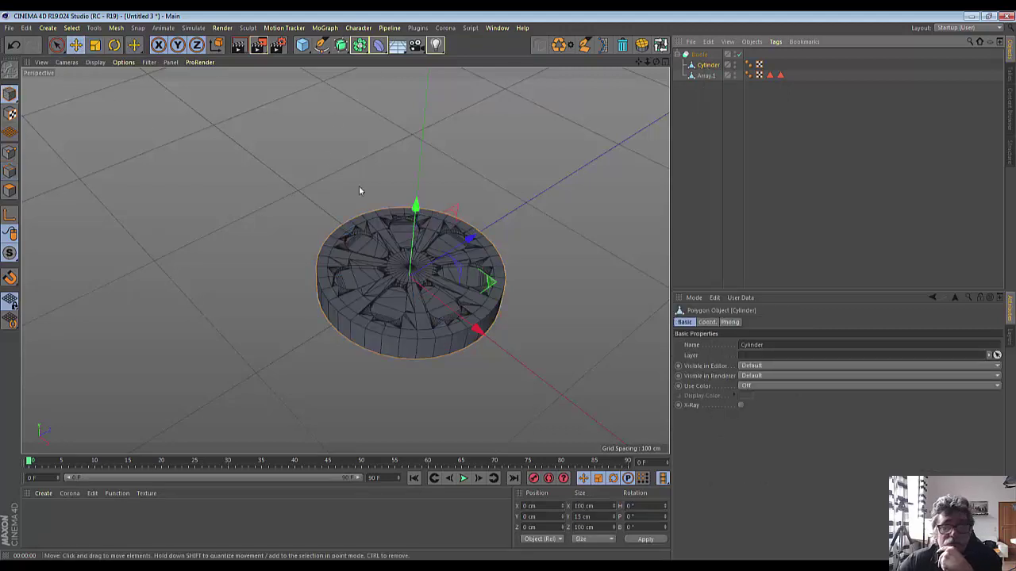
mouse_move(417, 213)
left_mouse_down()
mouse_move(417, 202)
mouse_move(415, 212)
left_mouse_up()
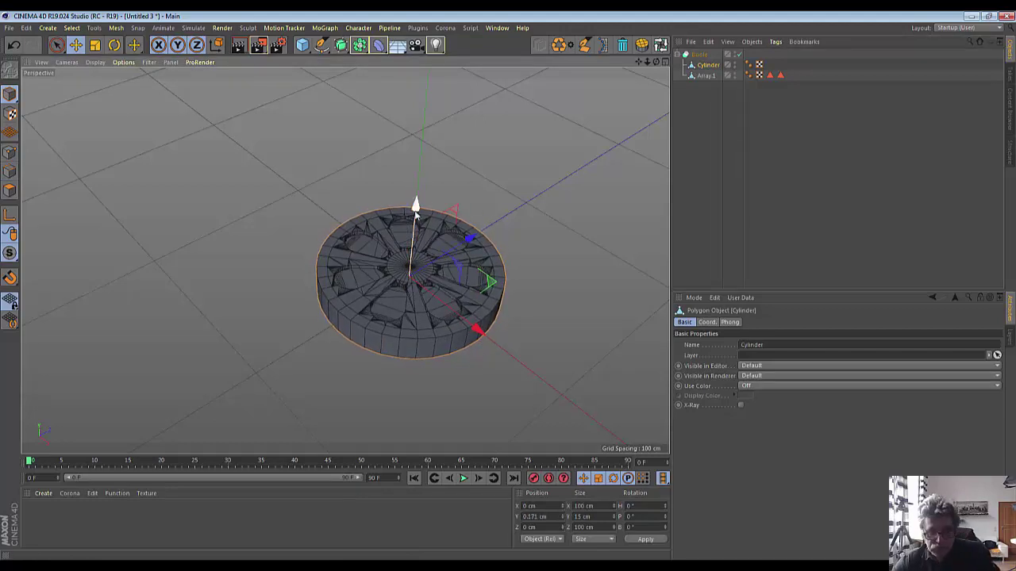
key("ctrl+z")
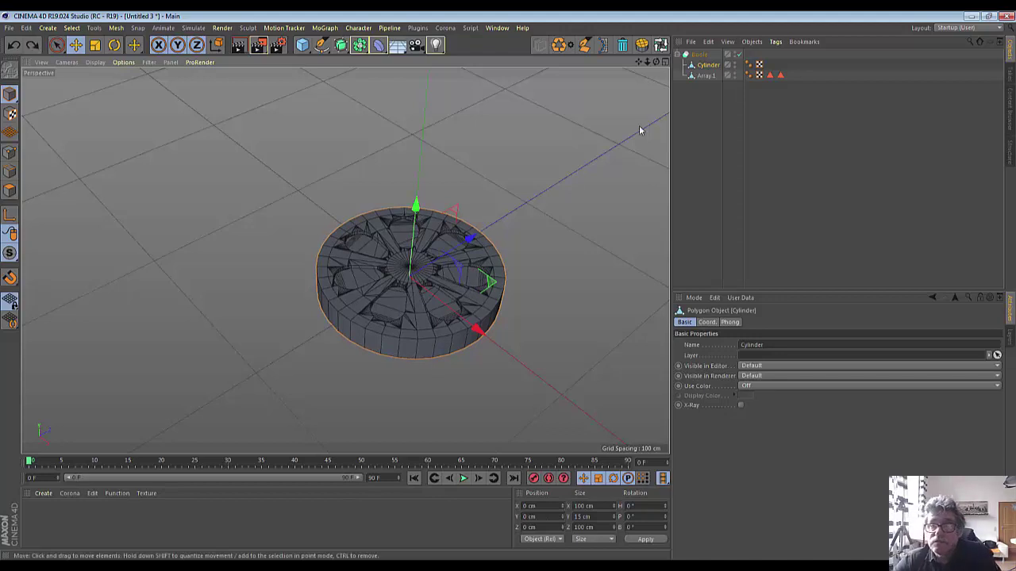
left_click(706, 76)
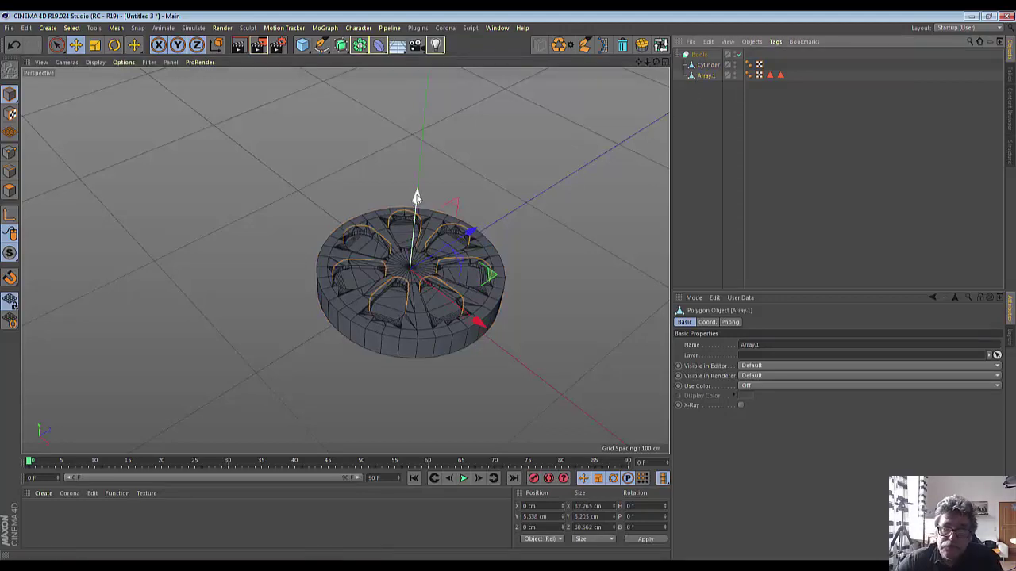
left_click_drag(415, 198, 407, 202)
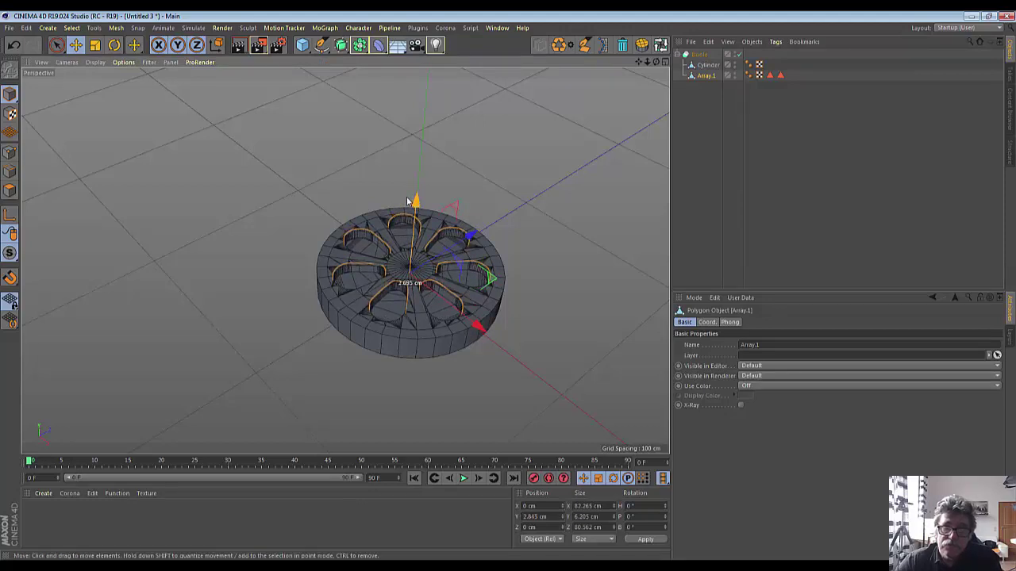
left_click(547, 343)
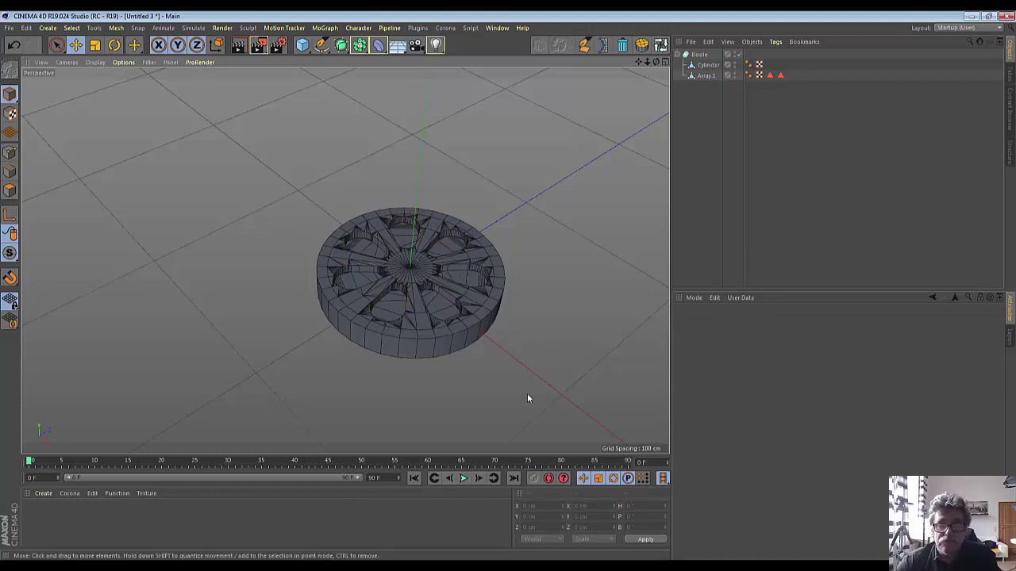
Collapse the Boole with its cylinder and array into one editable polygon object
left_click(698, 54)
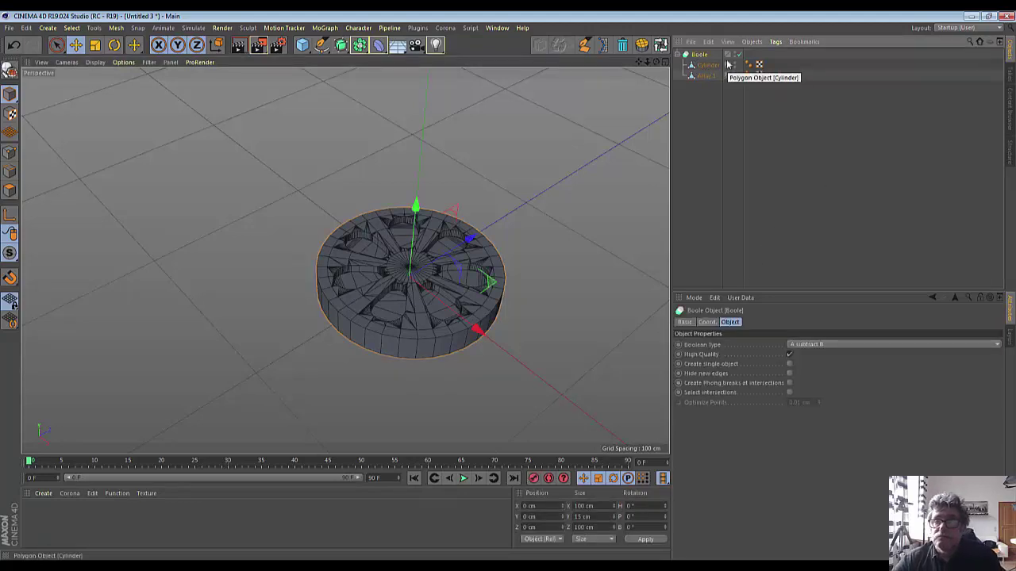
left_click(707, 76, "shift")
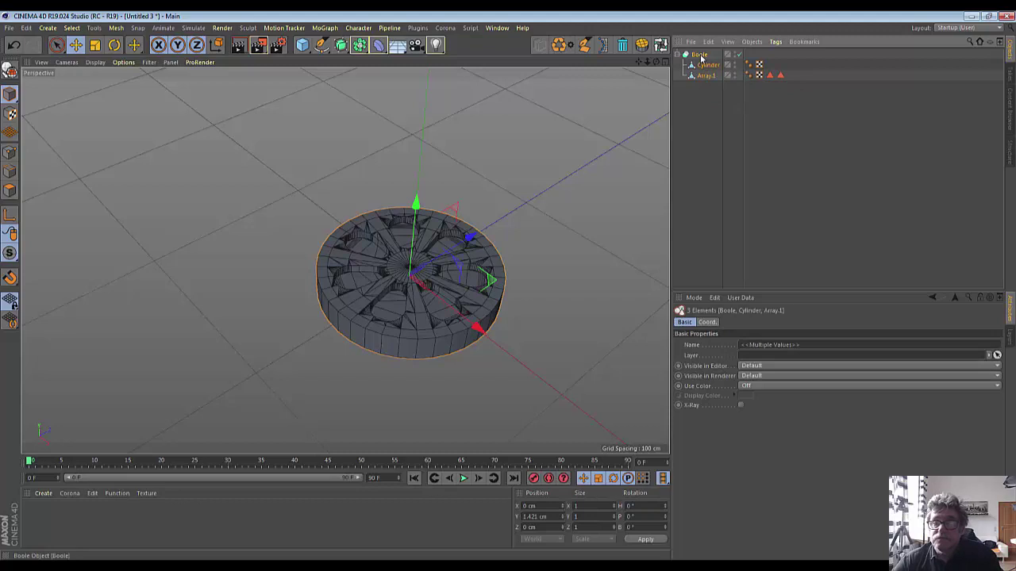
right_click(700, 55)
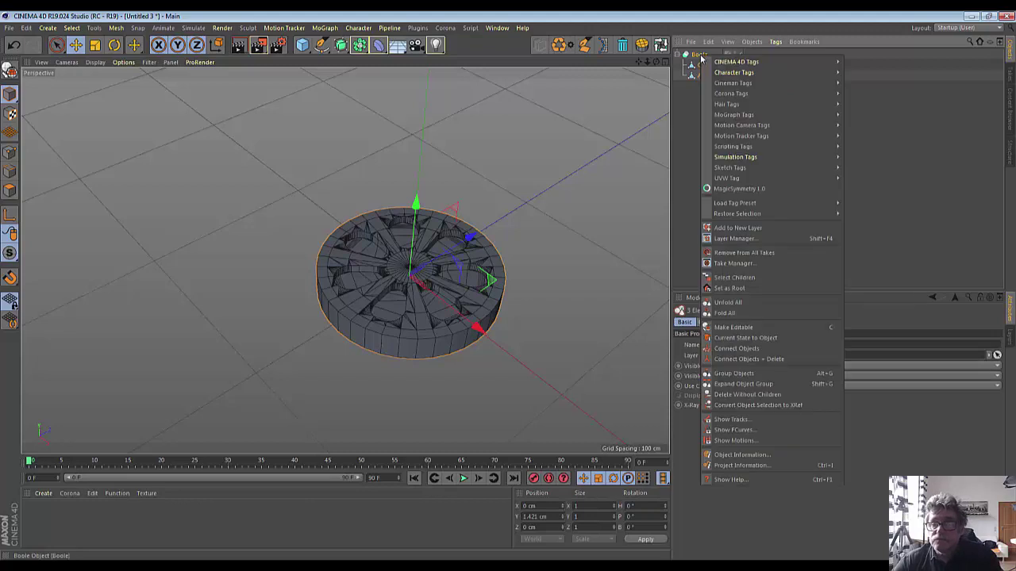
left_click(750, 359)
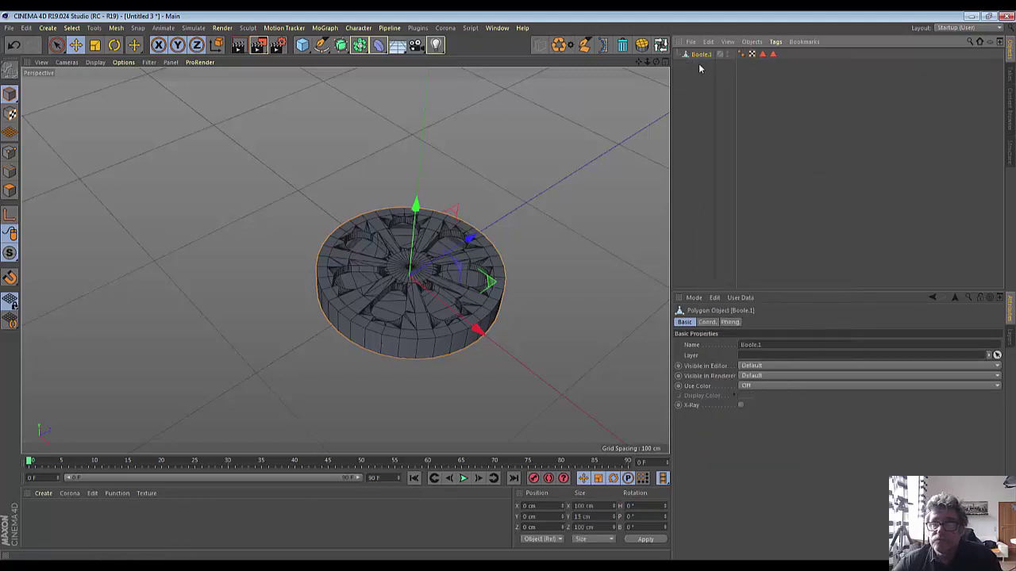
Delete the leftover polygon selection tags and select Boole.1 in Polygon mode
left_click_drag(760, 55, 762, 70)
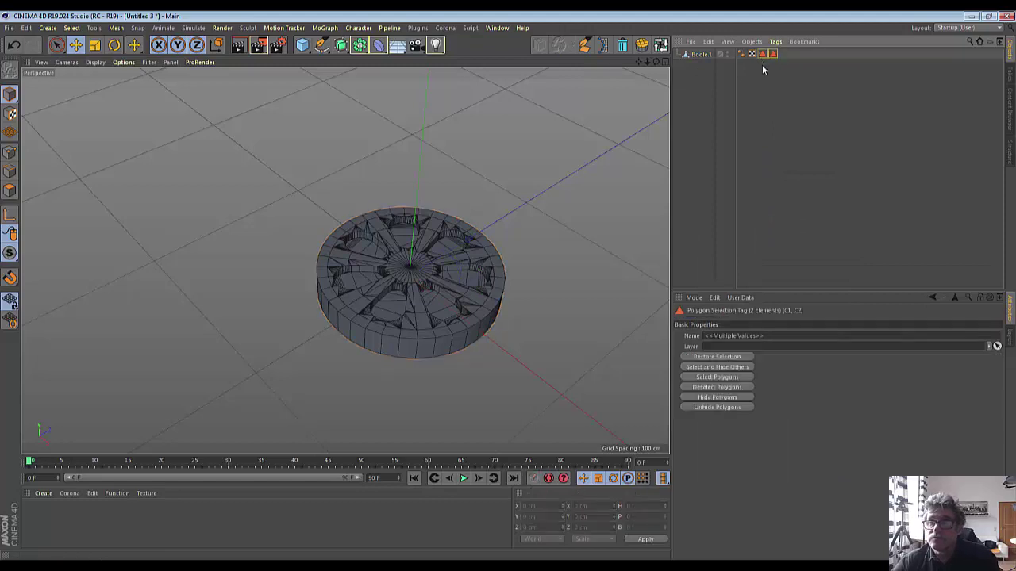
key("Delete")
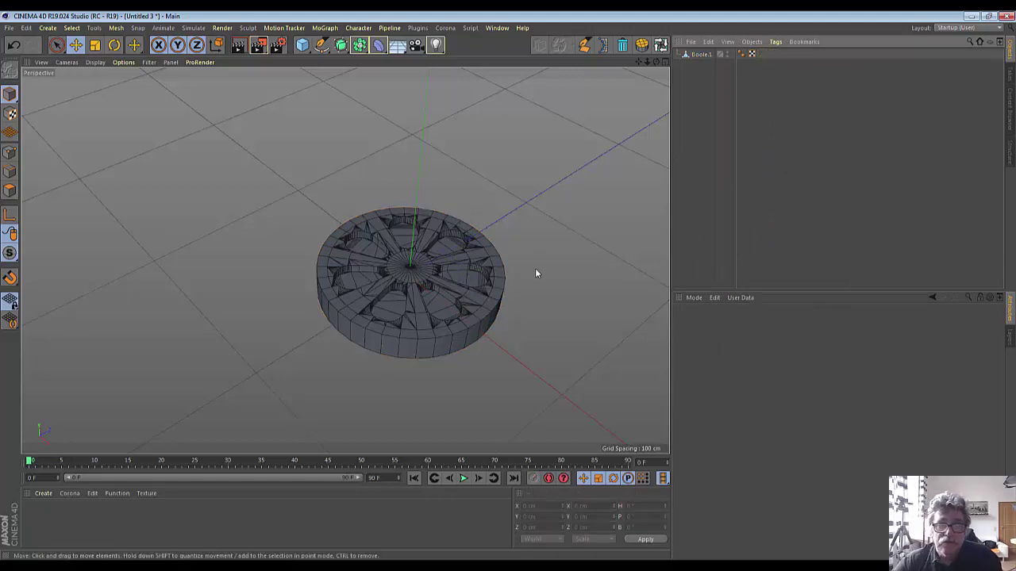
scroll(535, 267, "up", 3)
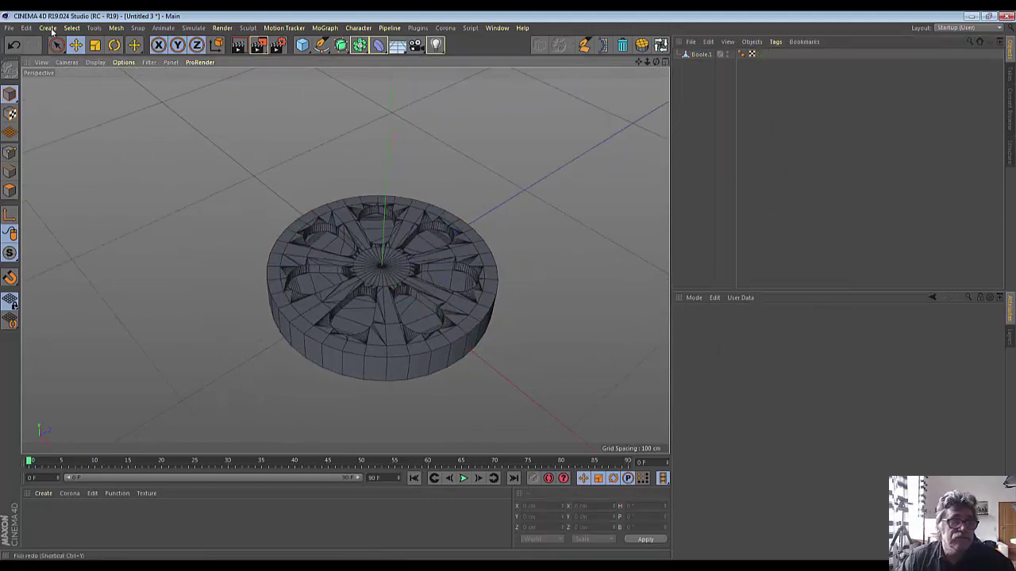
left_click(10, 192)
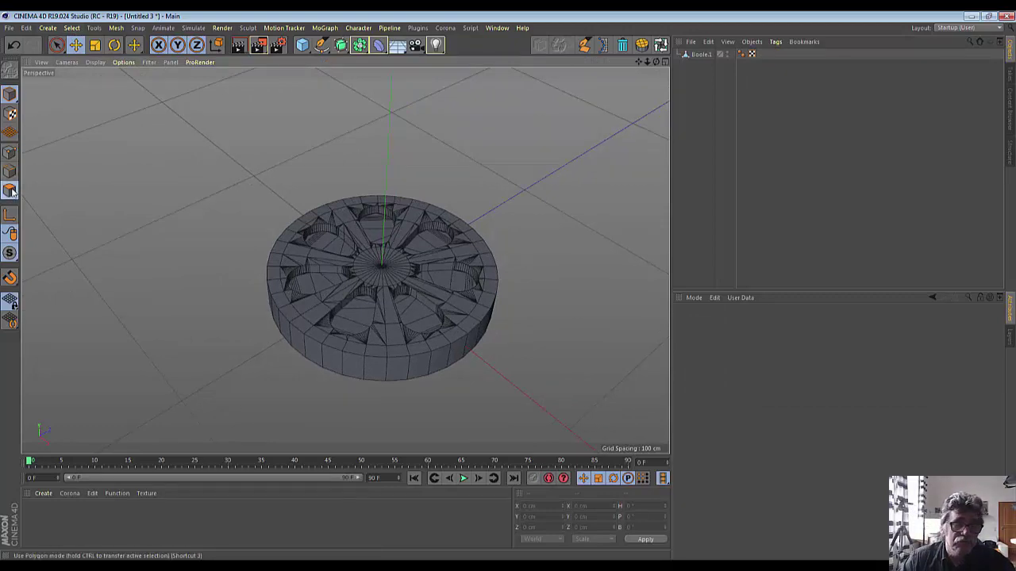
left_click(699, 54)
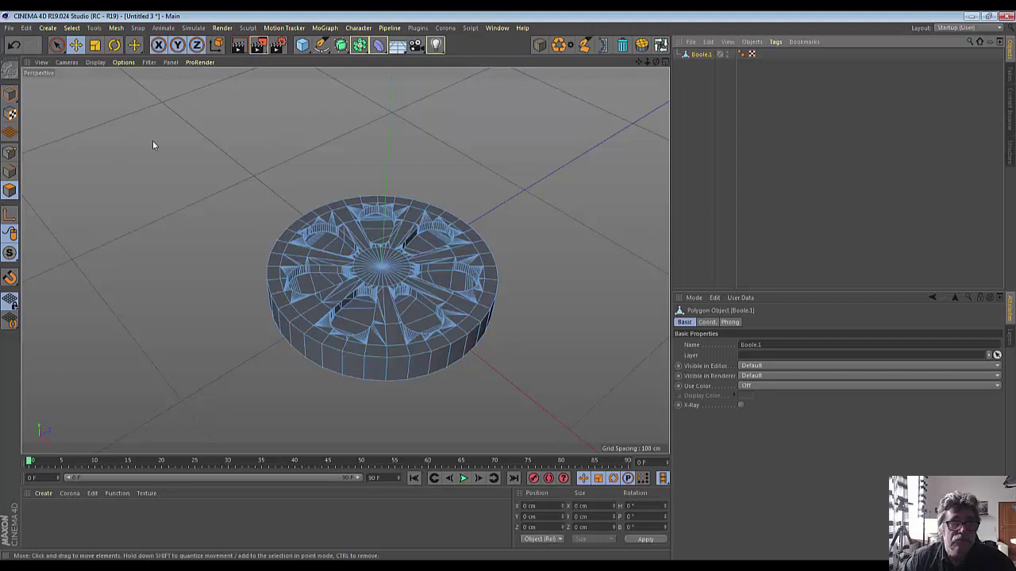
Loop-select the wheel's outer top polygon ring and raise it about 3.864 cm on Y
left_click(72, 28)
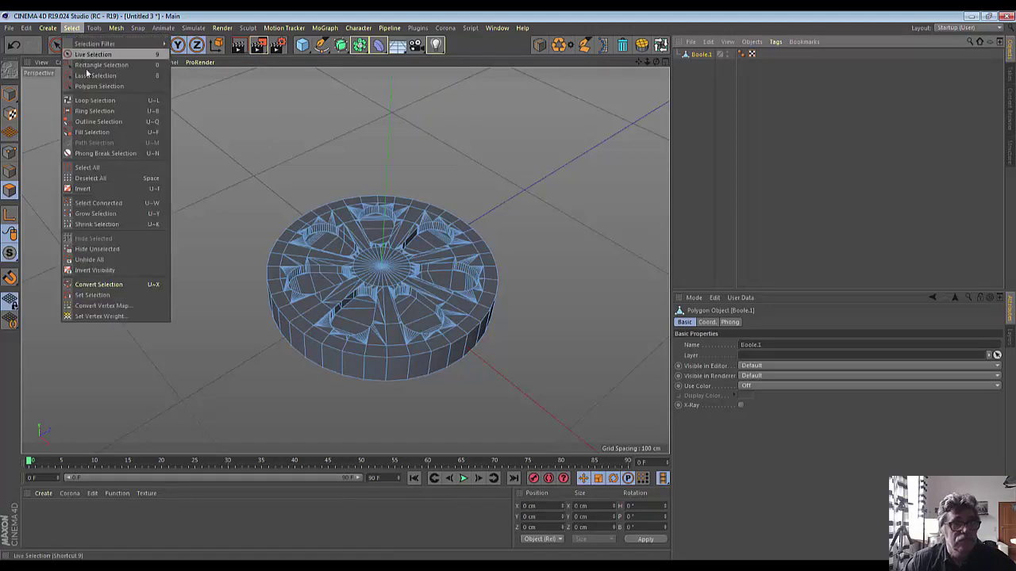
left_click(94, 100)
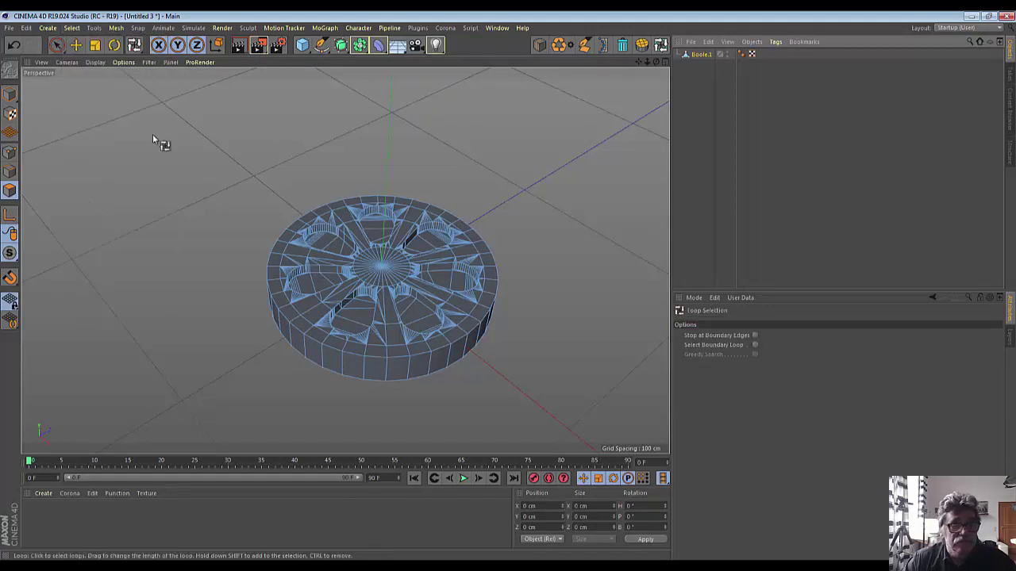
left_click(295, 308)
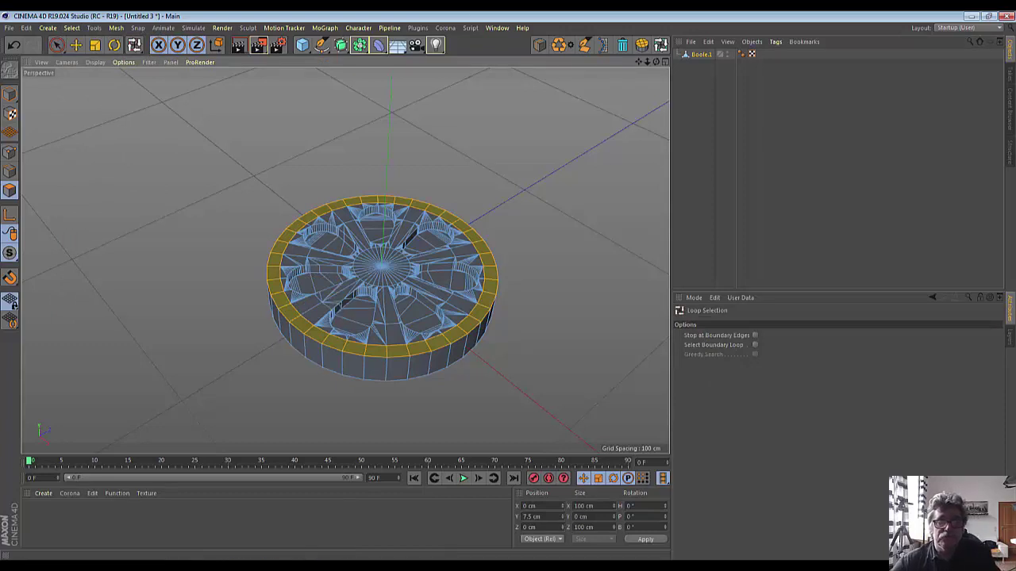
left_click(76, 46)
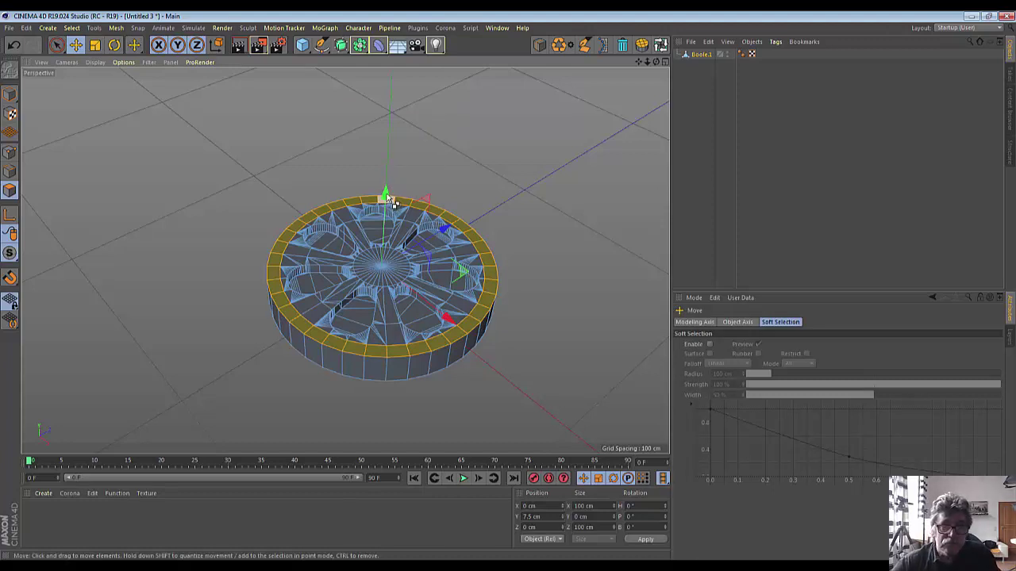
left_click_drag(390, 201, 385, 191)
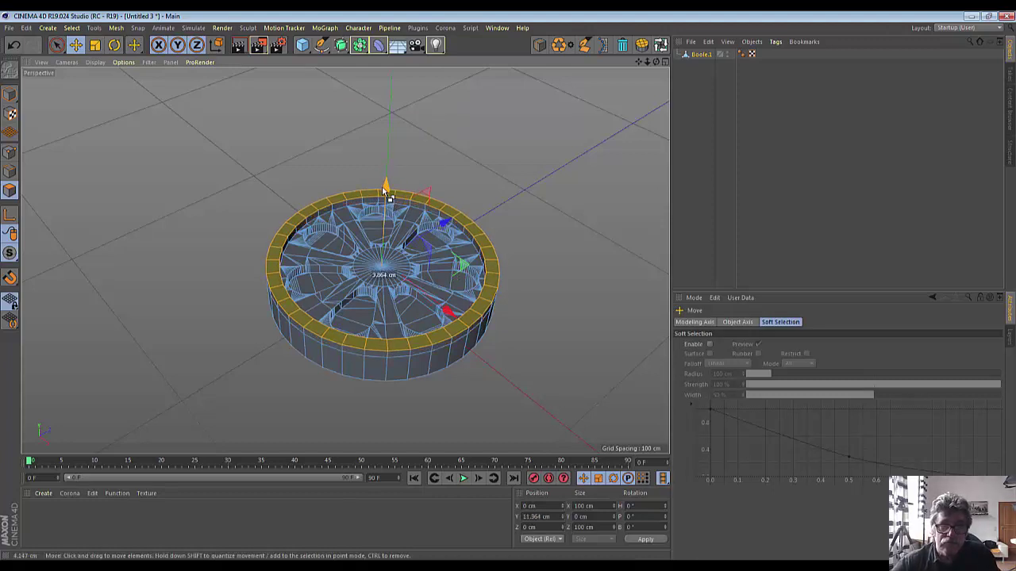
right_click(544, 184)
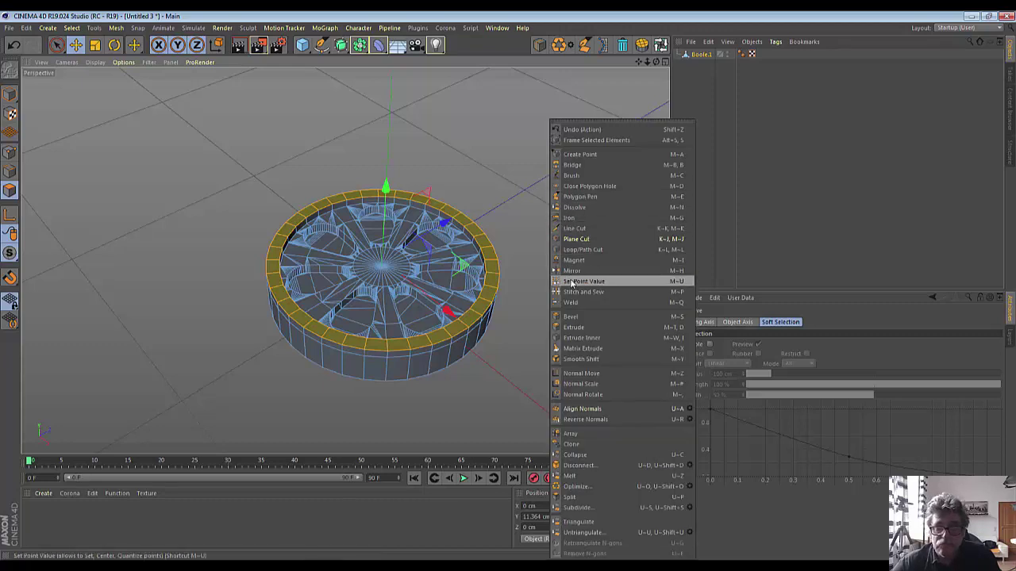
left_click(445, 389)
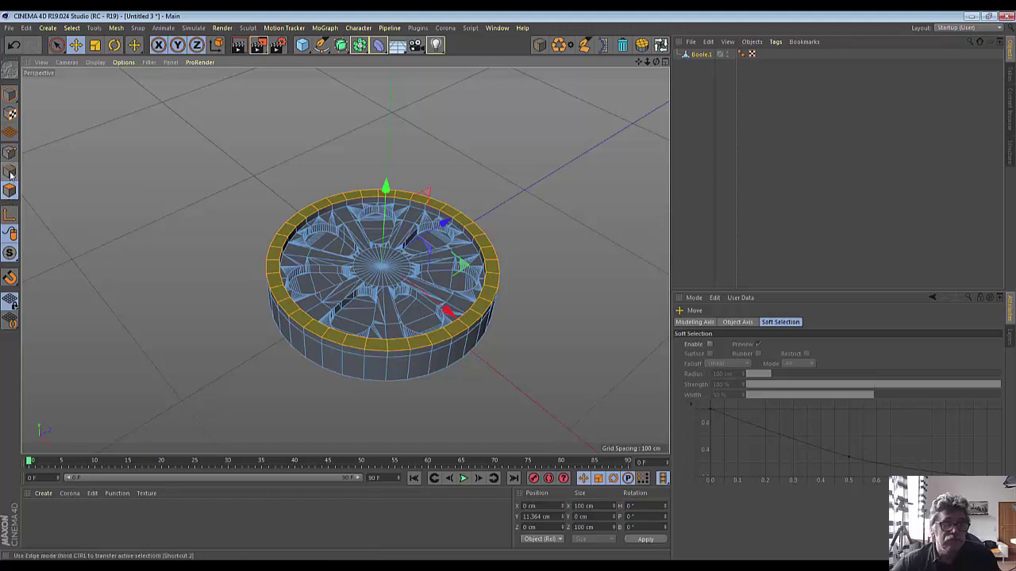
left_click(169, 280)
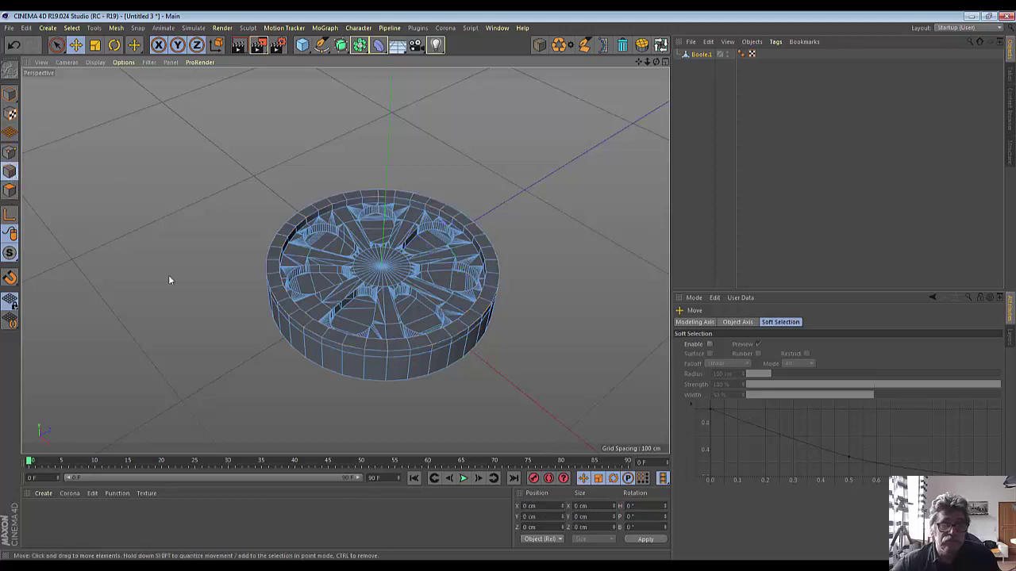
left_click(70, 29)
Loop-select the rim's top outer edge and bevel it with an offset of about 1.389 cm
left_click(83, 101)
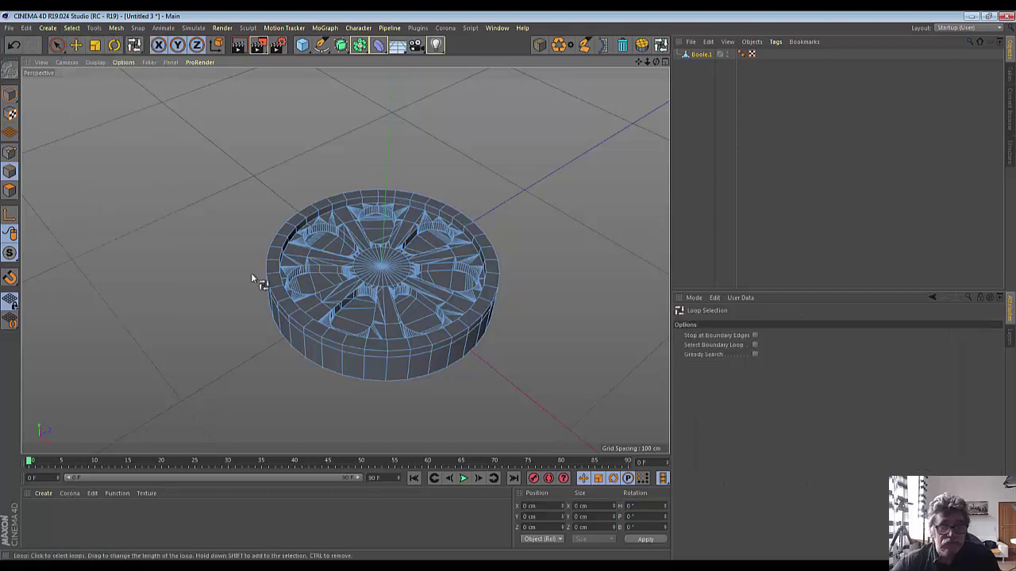
left_click(328, 341)
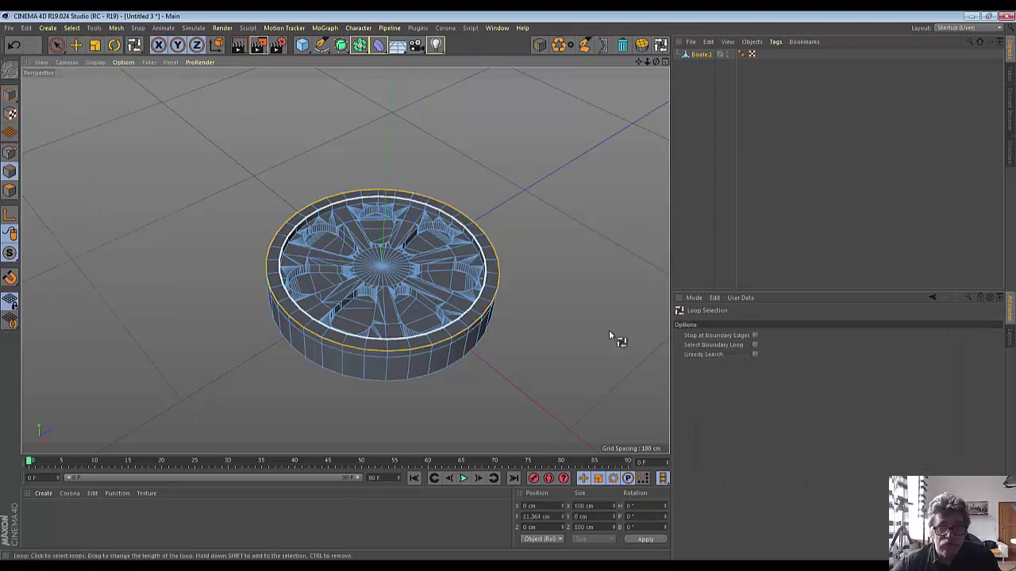
right_click(595, 273)
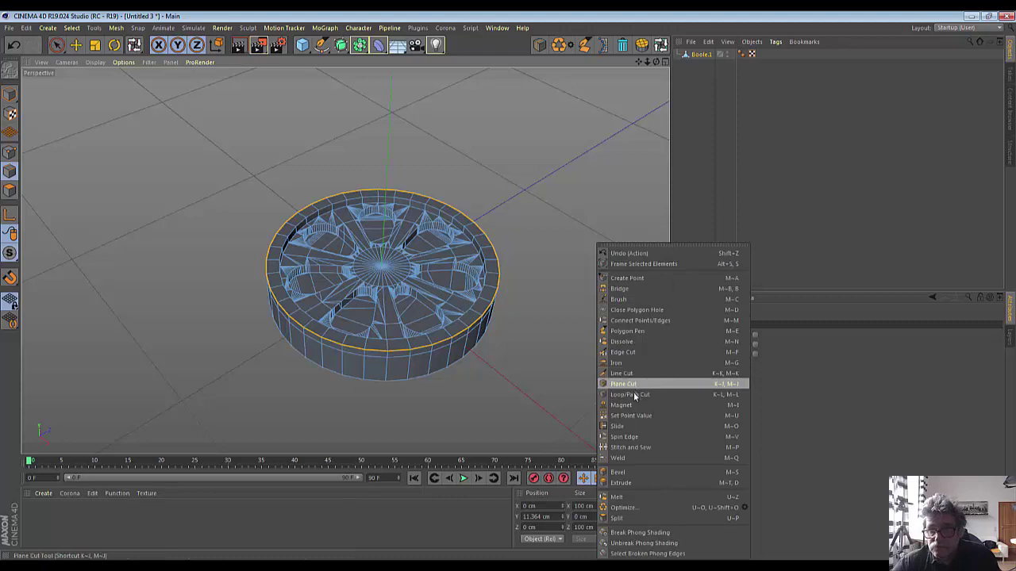
left_click(618, 472)
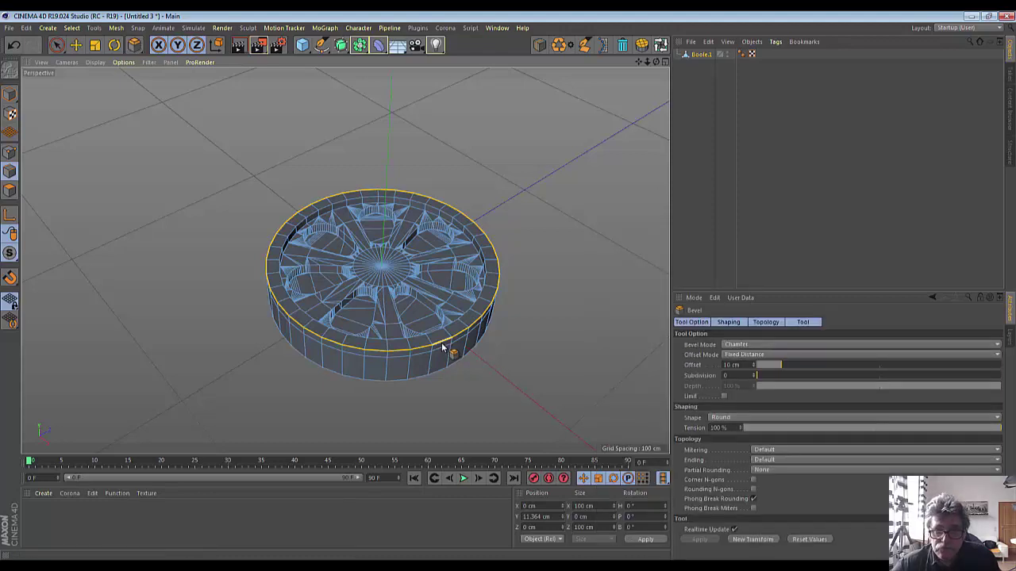
left_click_drag(452, 350, 440, 343)
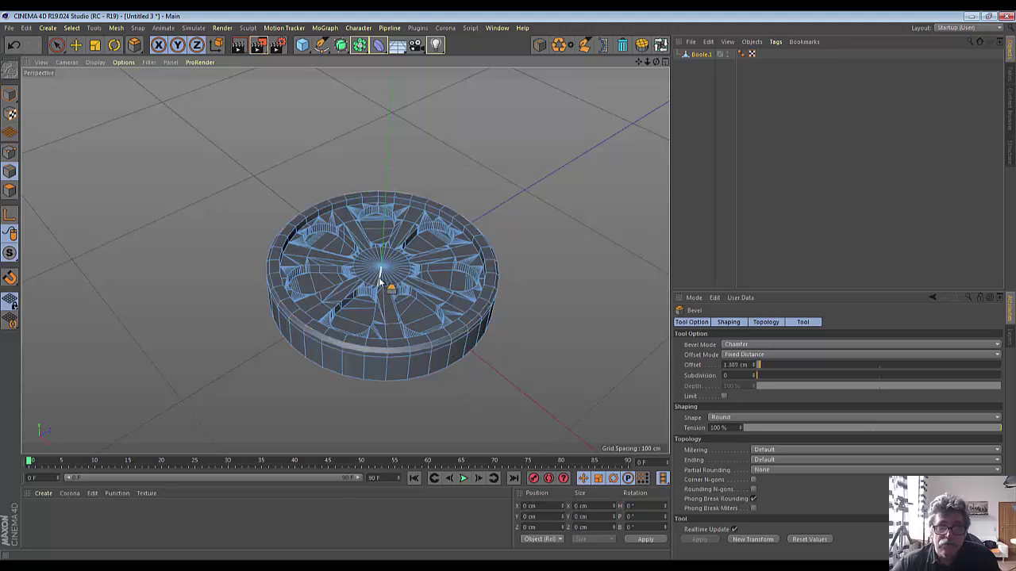
left_click(76, 46)
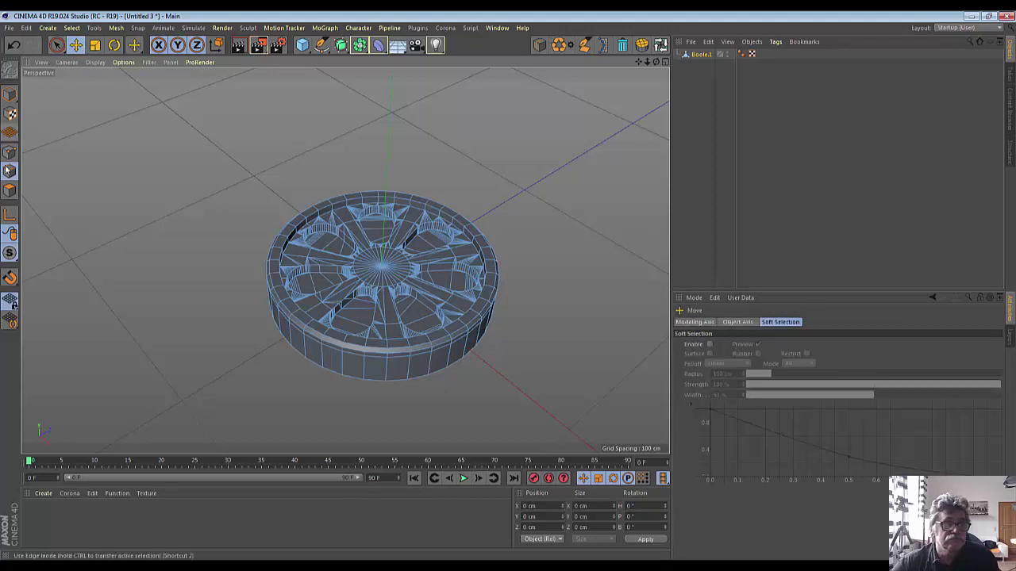
Live Select the central hub polygons and lift them to about 9.379 cm Y
left_click(10, 190)
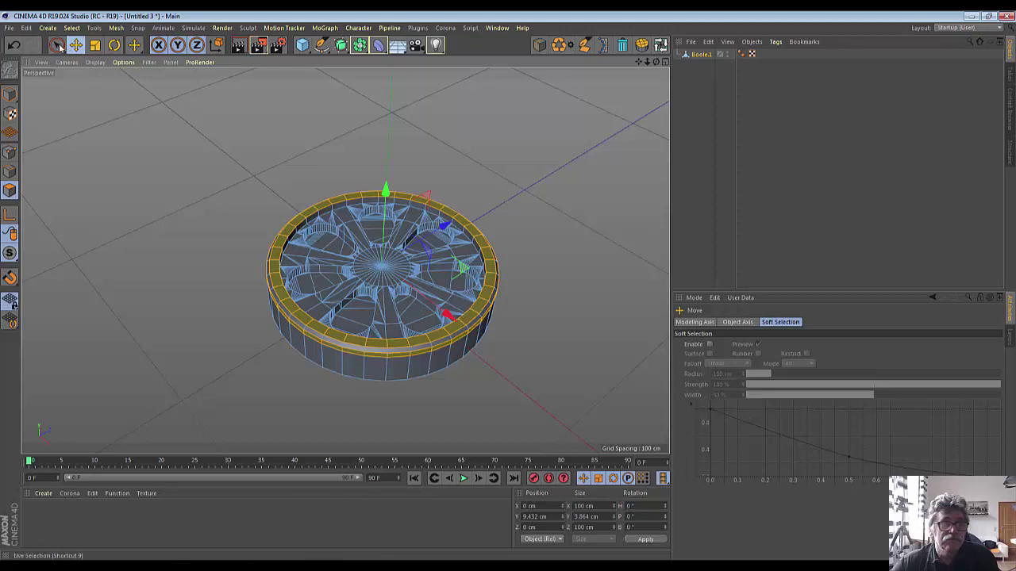
left_click_drag(56, 45, 103, 60)
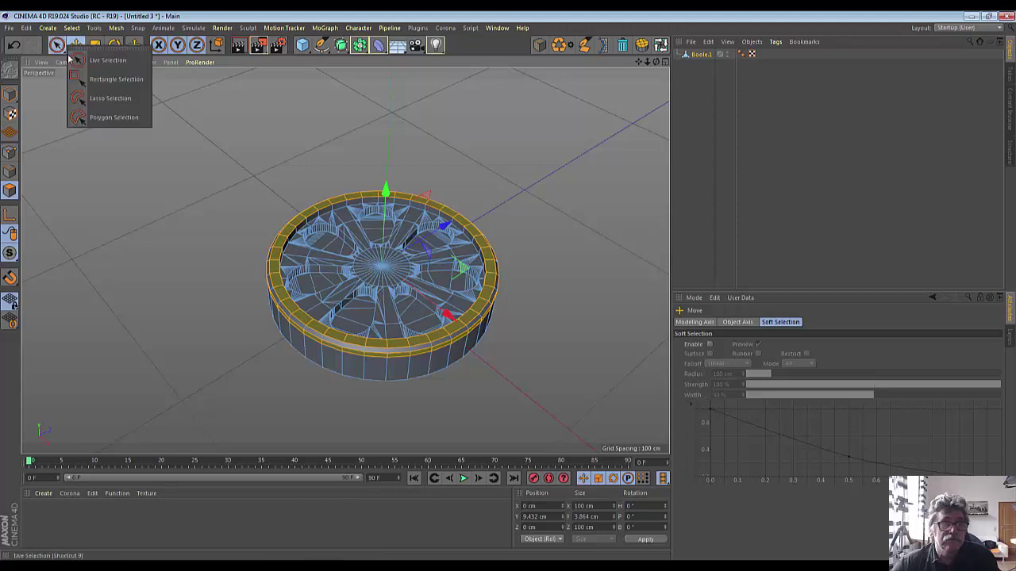
left_click(389, 270)
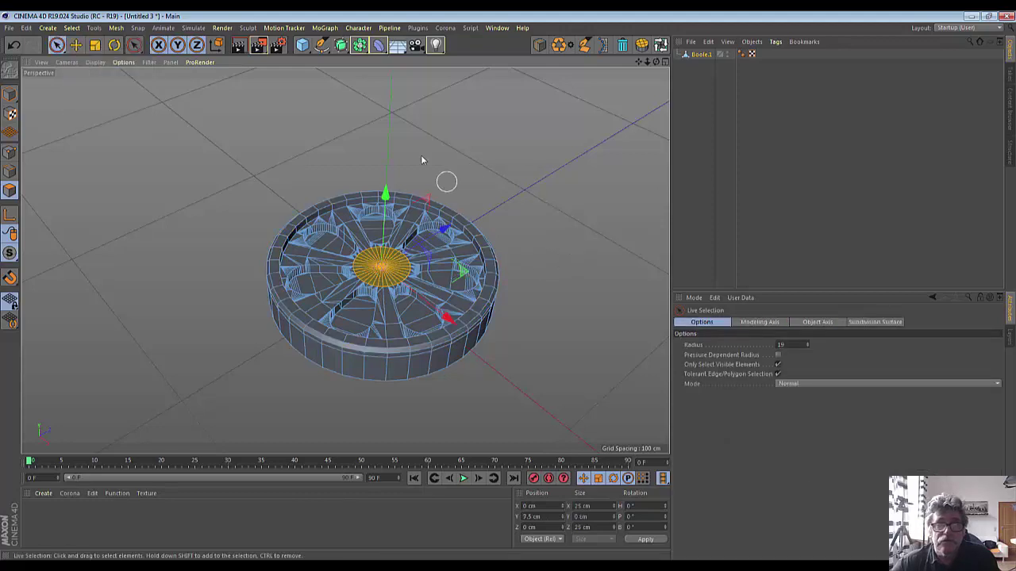
left_click(94, 46)
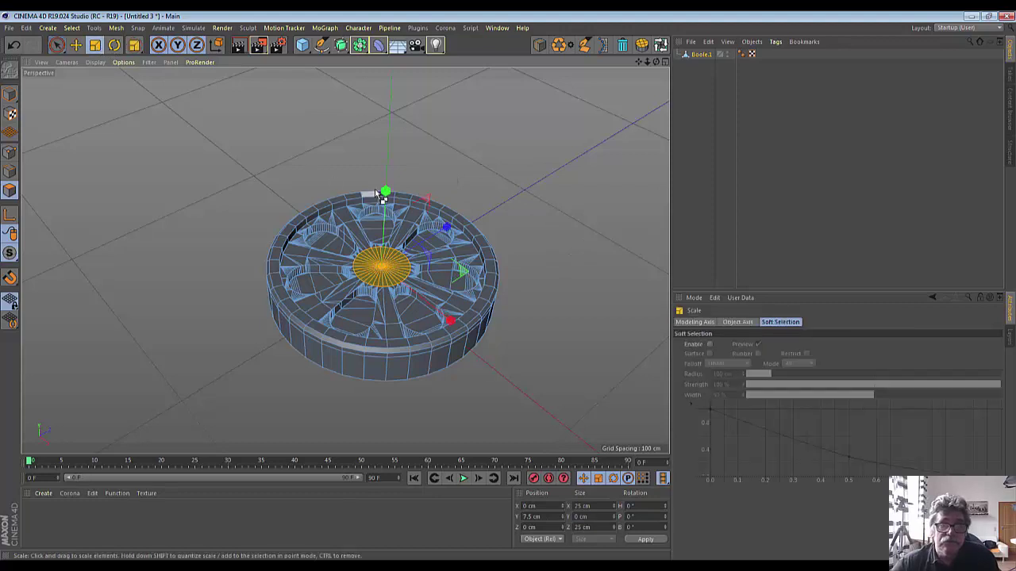
key("e")
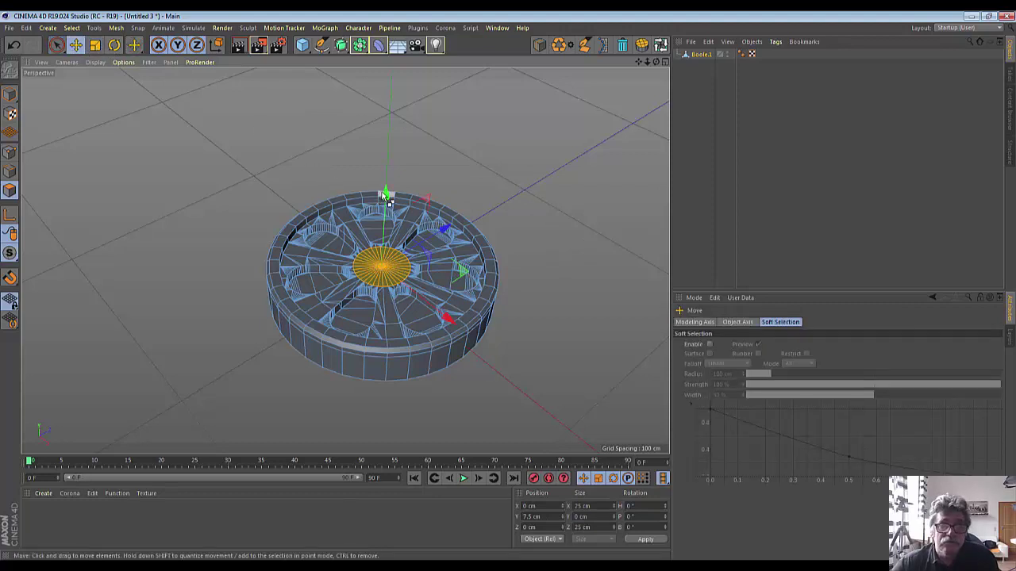
left_click_drag(388, 200, 384, 194)
scroll(401, 313, "up", 2)
scroll(386, 320, "up", 3)
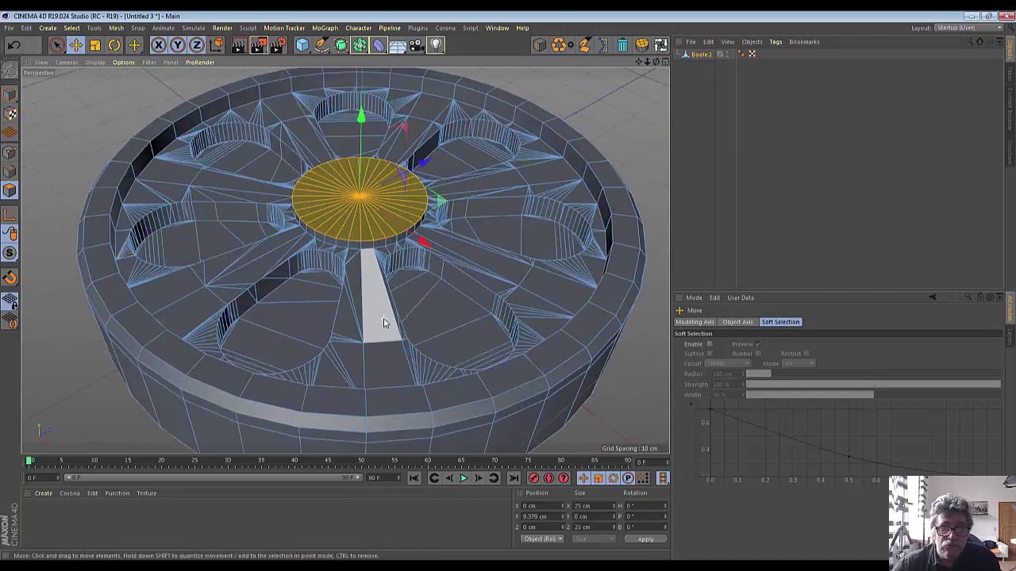
scroll(386, 320, "up", 3)
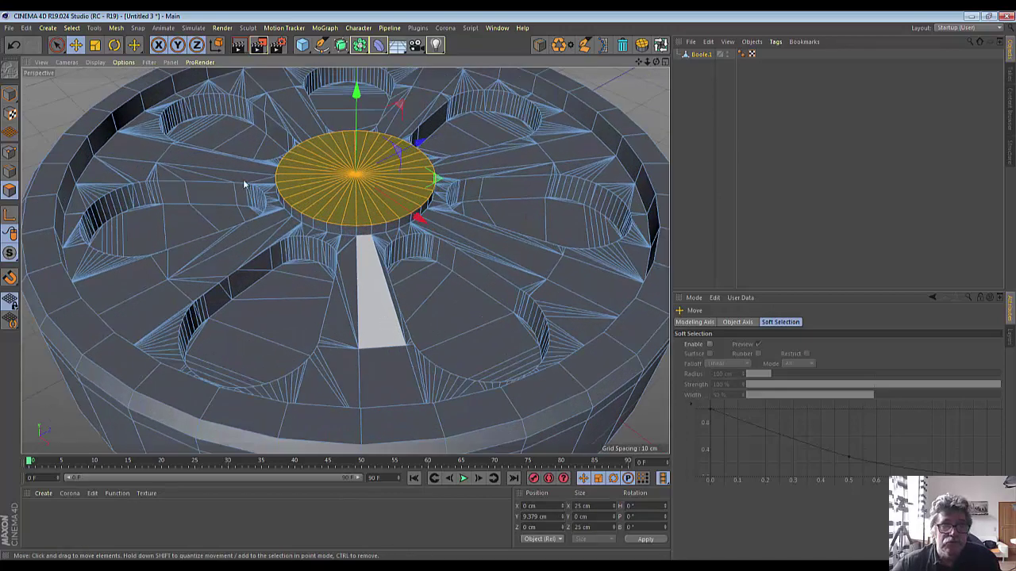
left_click(11, 170)
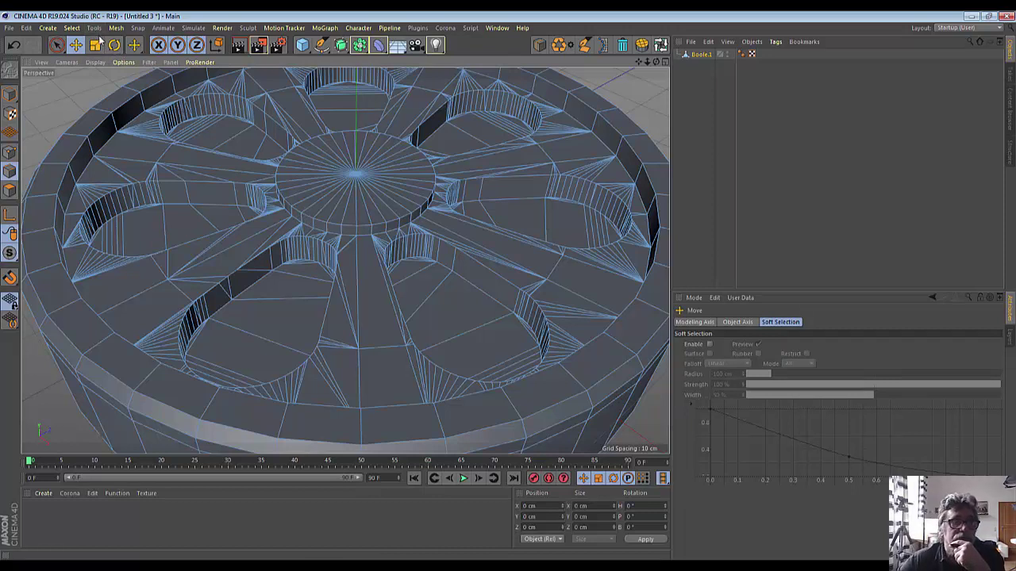
Loop-select the hub's top edge and give it a 0.674 cm chamfer bevel
left_click(56, 46)
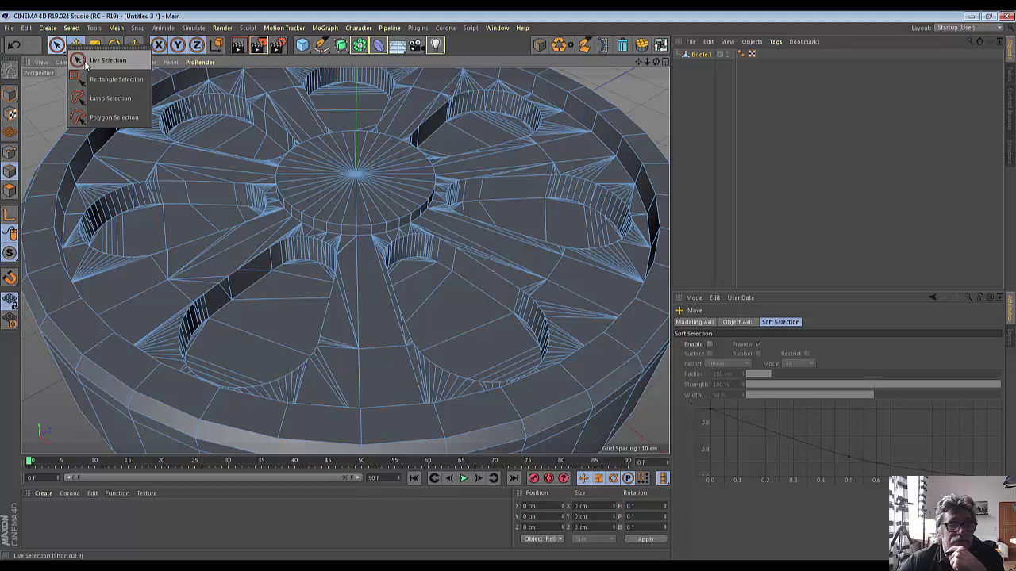
left_click(86, 63)
left_click(72, 29)
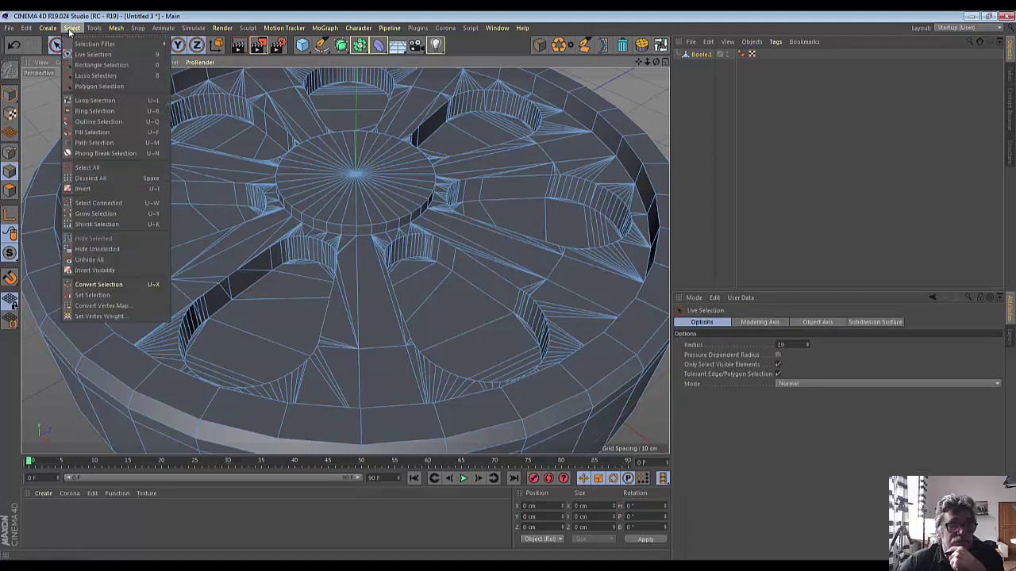
left_click(94, 100)
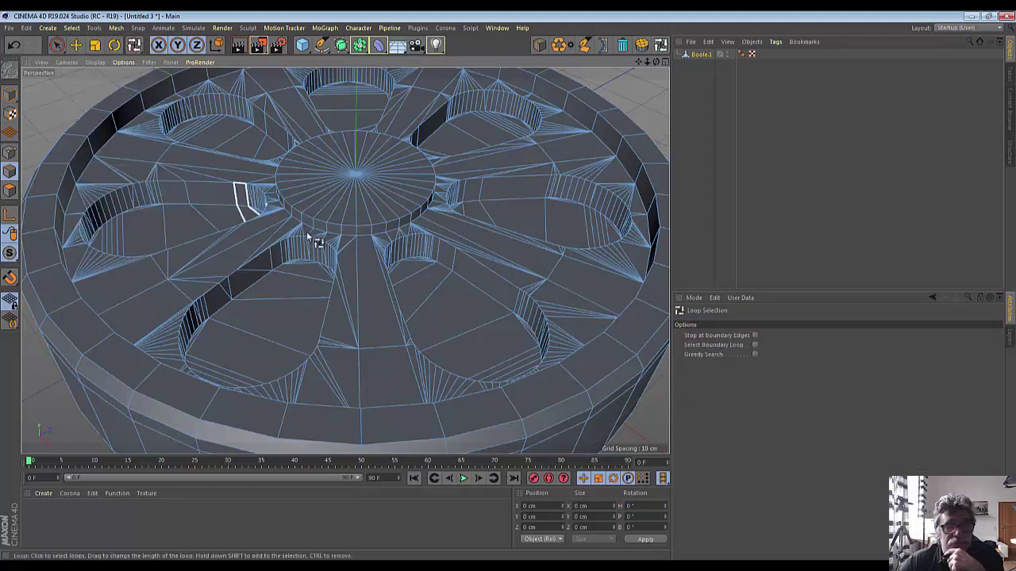
left_click(344, 229)
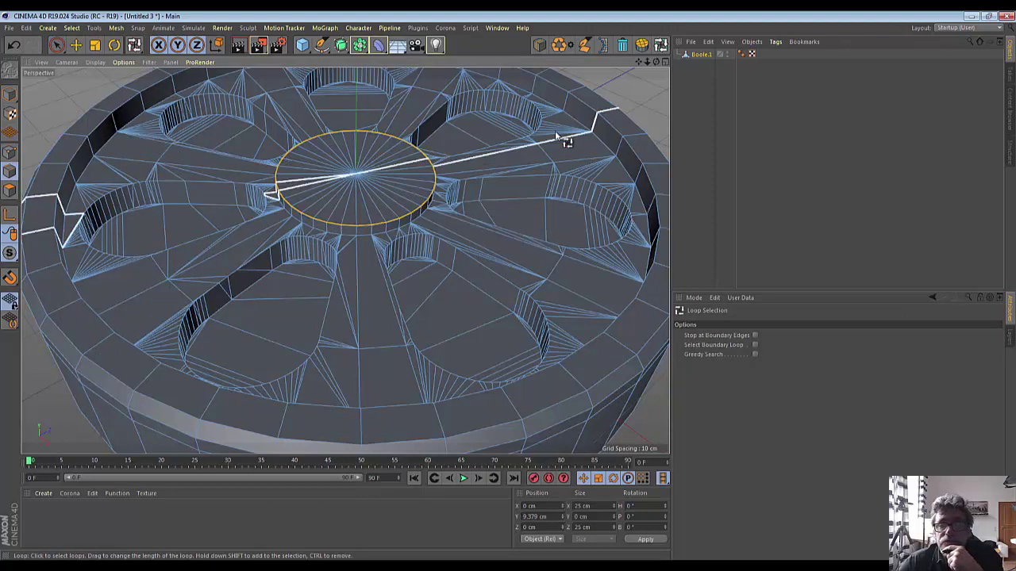
right_click(636, 82)
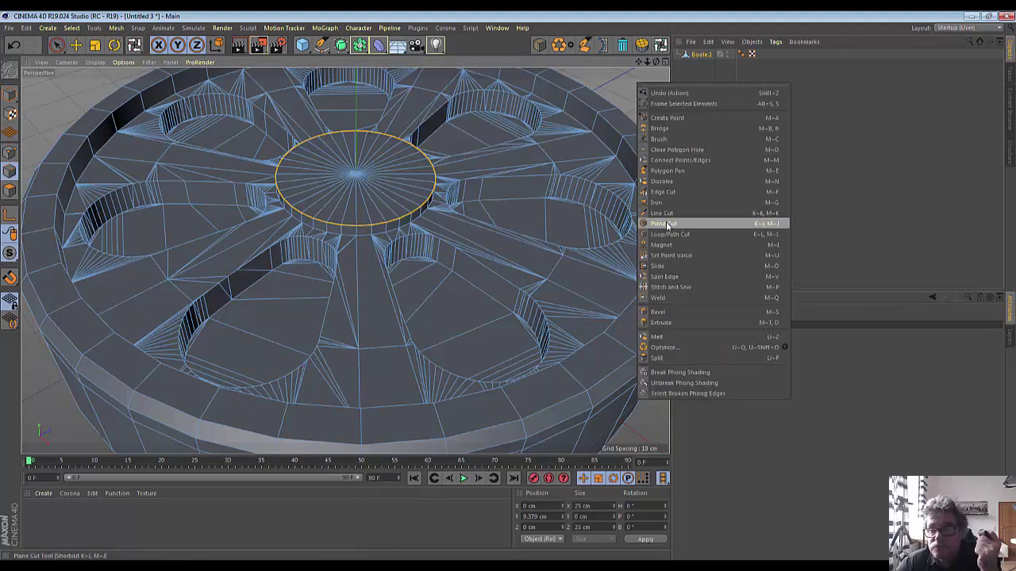
left_click(658, 312)
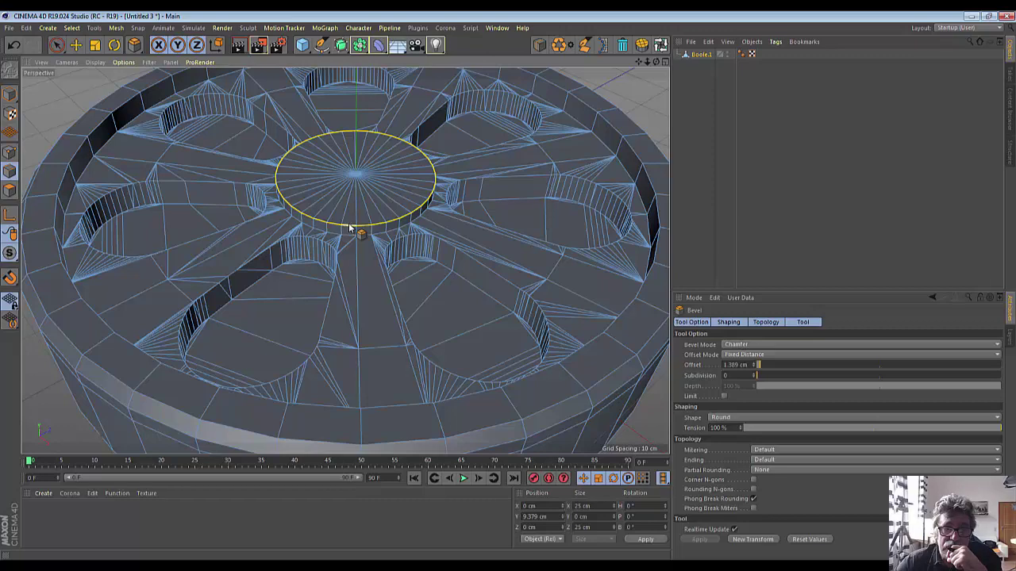
left_click_drag(349, 228, 346, 228)
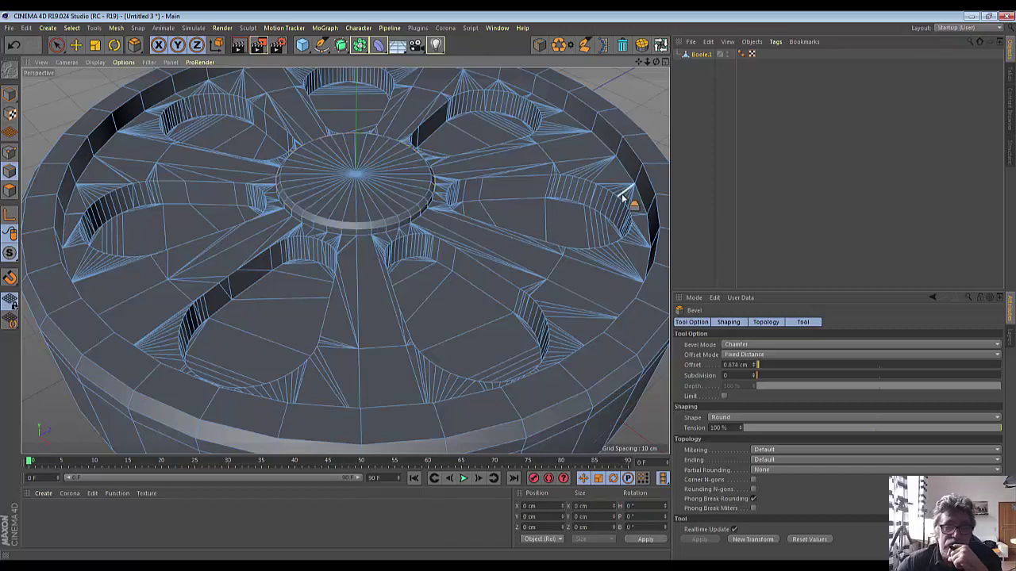
scroll(623, 199, "down", 5)
scroll(618, 201, "down", 2)
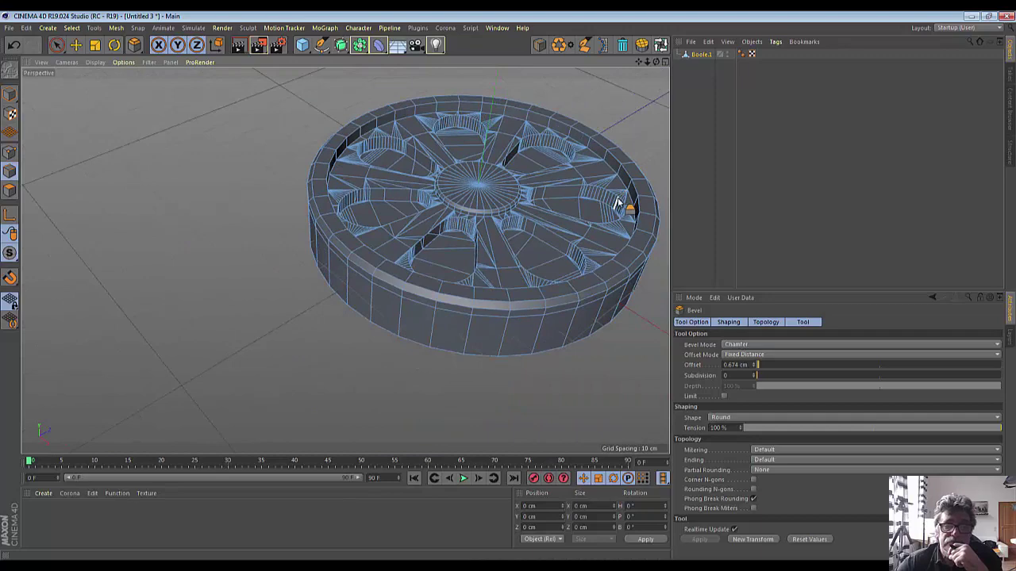
Maximize the Right view from the four-view layout and zoom in on the wheel's side
left_click(662, 68)
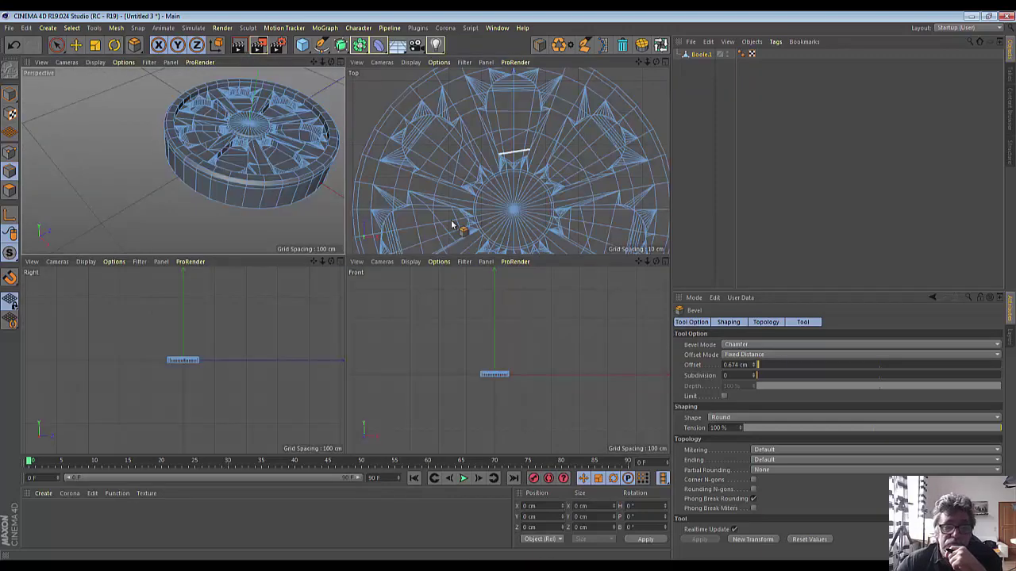
left_click(343, 263)
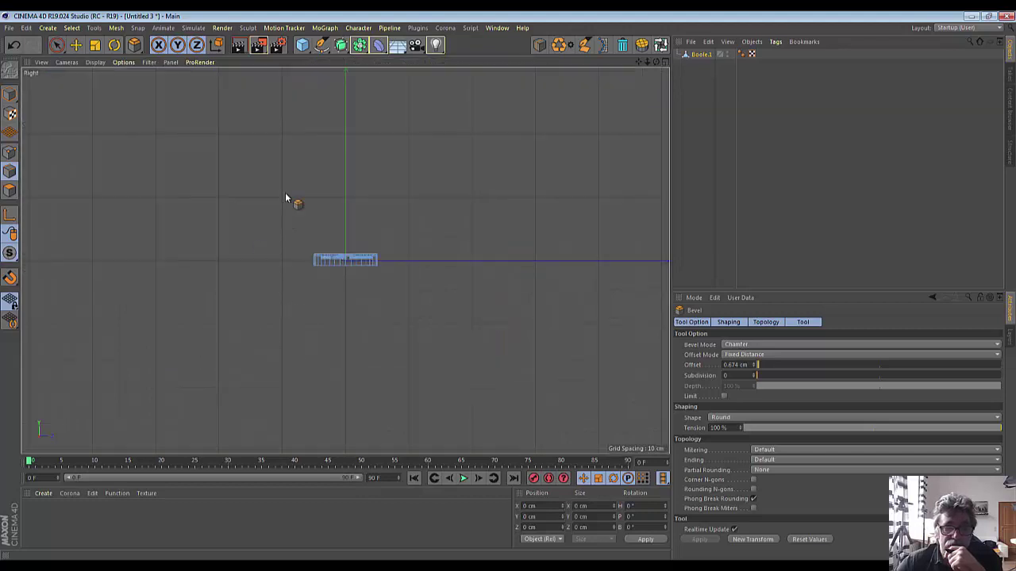
scroll(286, 203, "up", 3)
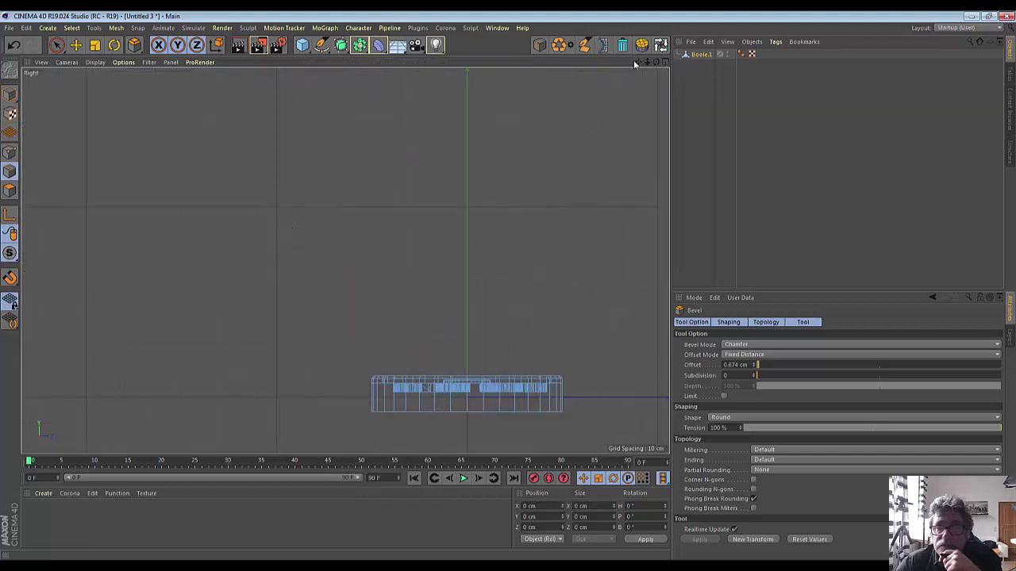
scroll(318, 347, "up", 3)
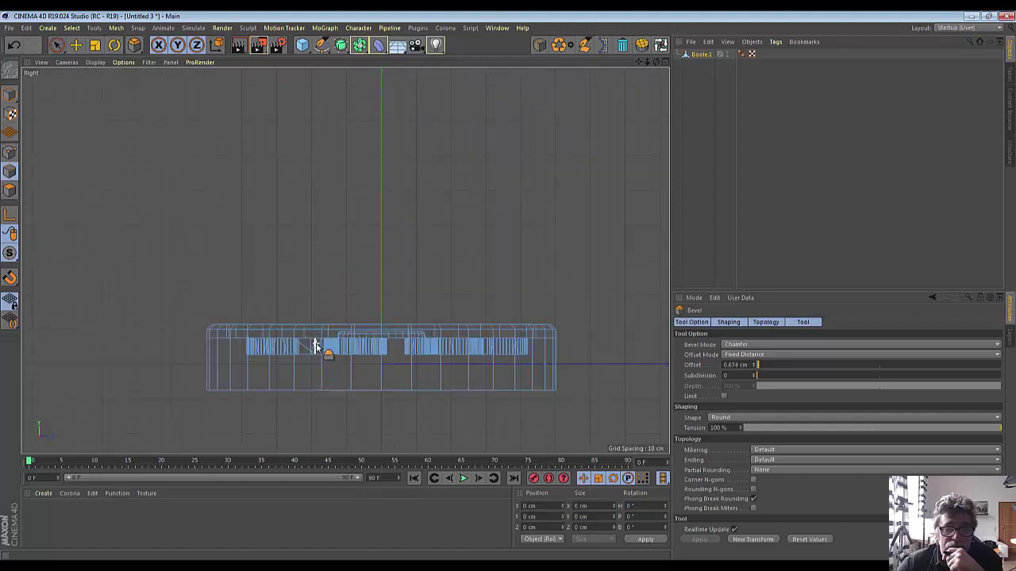
scroll(316, 348, "up", 2)
scroll(316, 348, "down", 1)
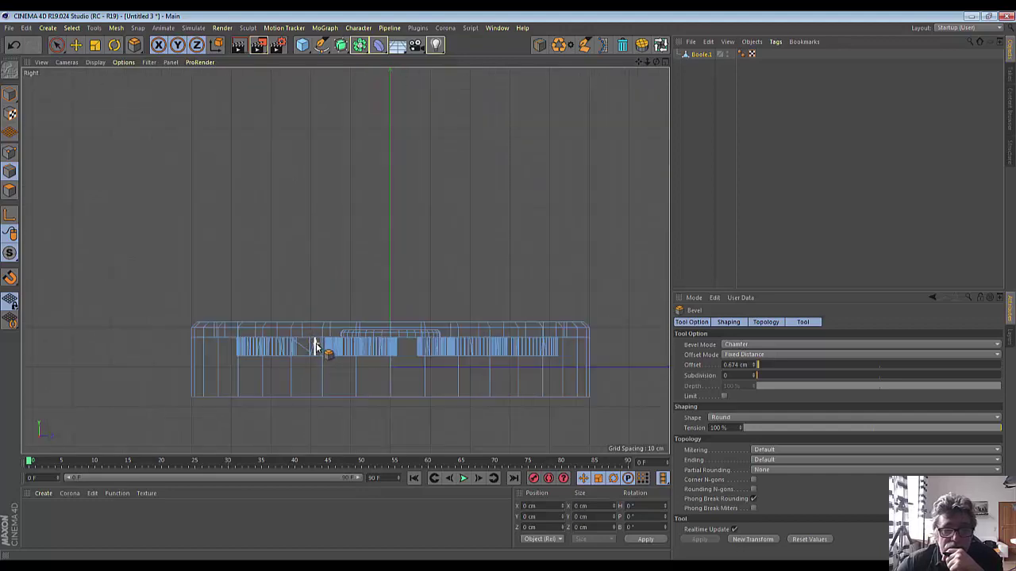
Return to Edge mode and set the selection tool to Loop Selection
left_click(10, 153)
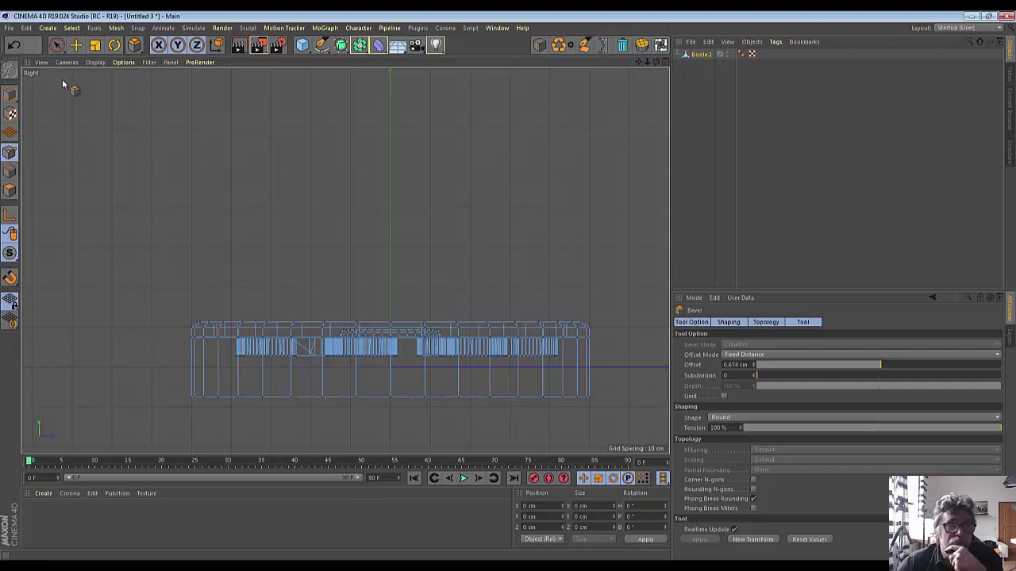
left_click(10, 171)
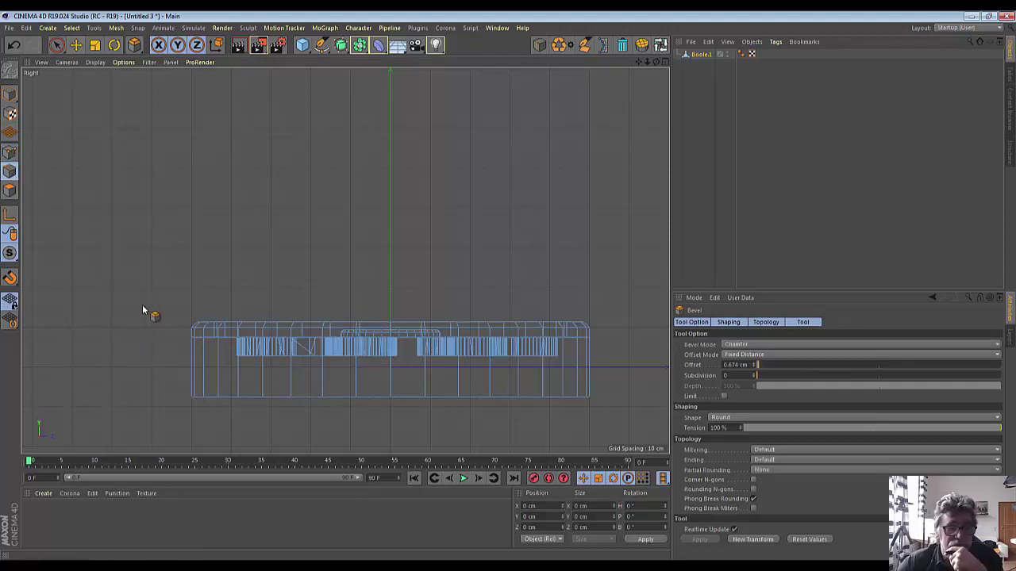
left_click(71, 29)
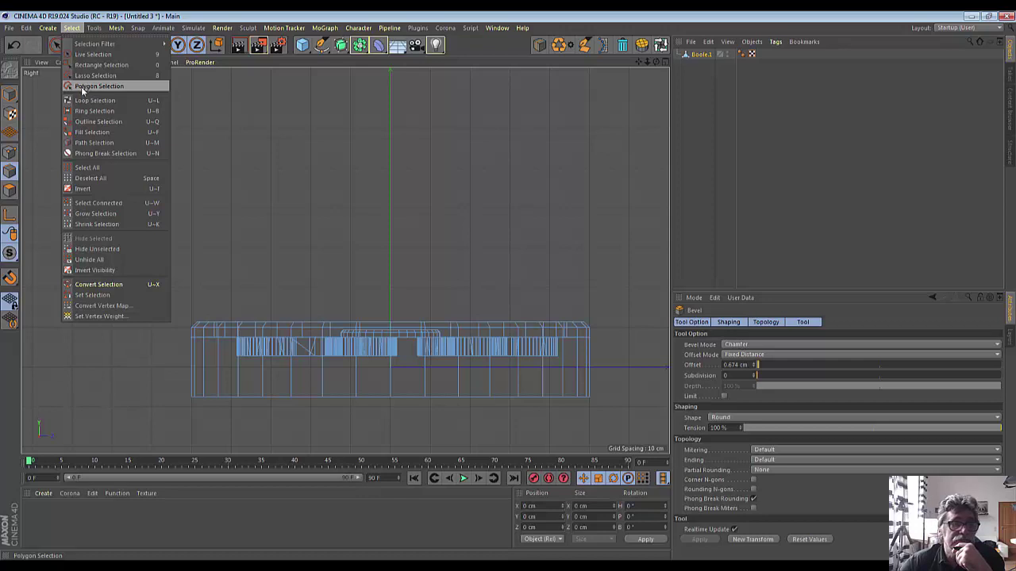
left_click(94, 111)
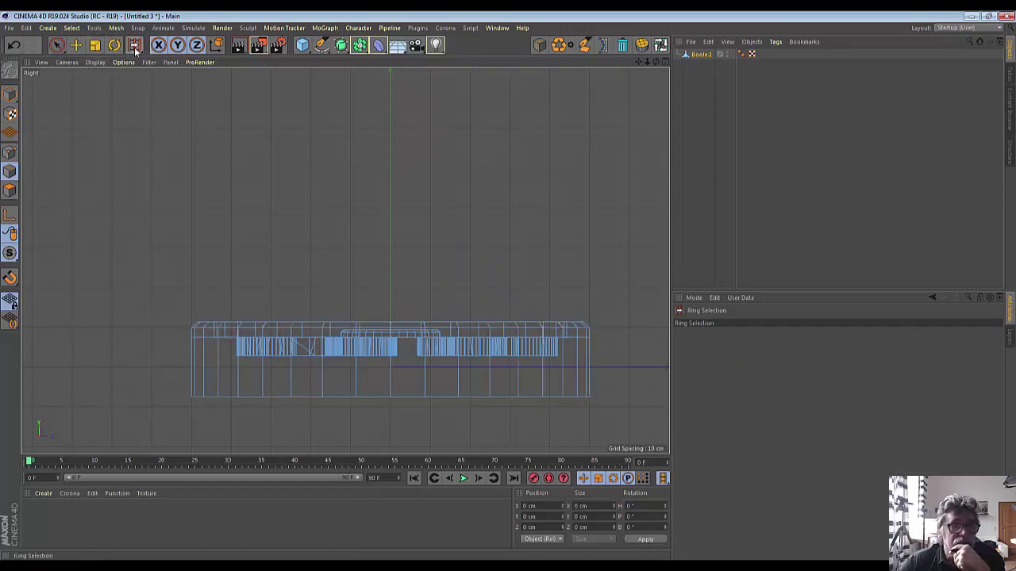
left_click(72, 29)
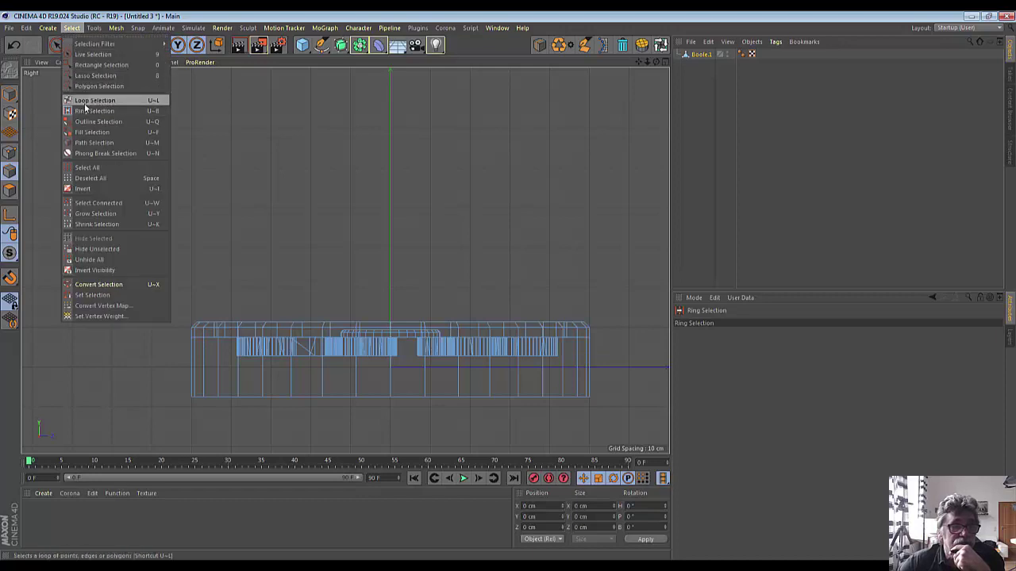
left_click(89, 100)
Raise the upper edge loop on the wheel's side from 7.5 cm to 8.863 cm
left_click(229, 340)
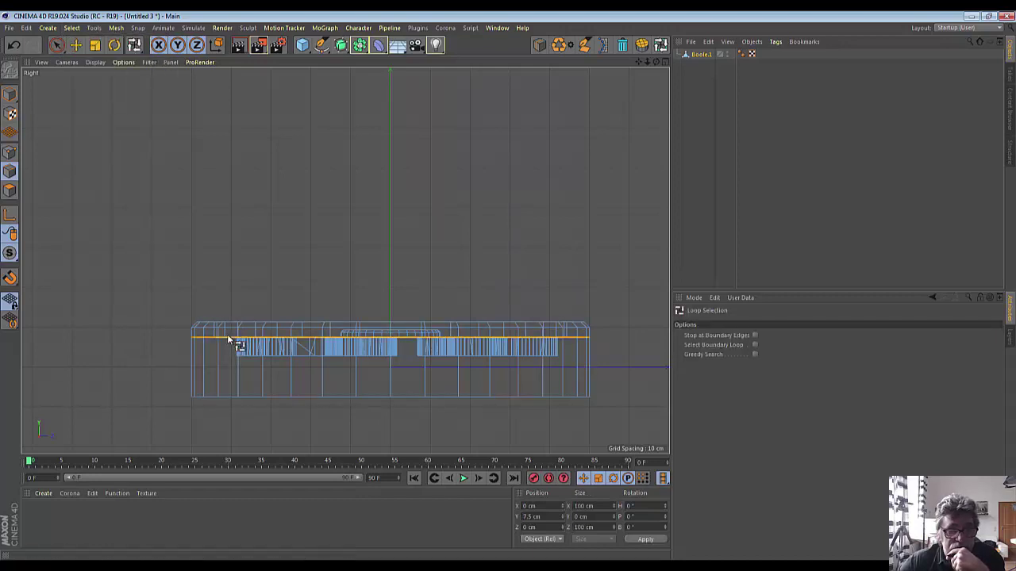
left_click(76, 46)
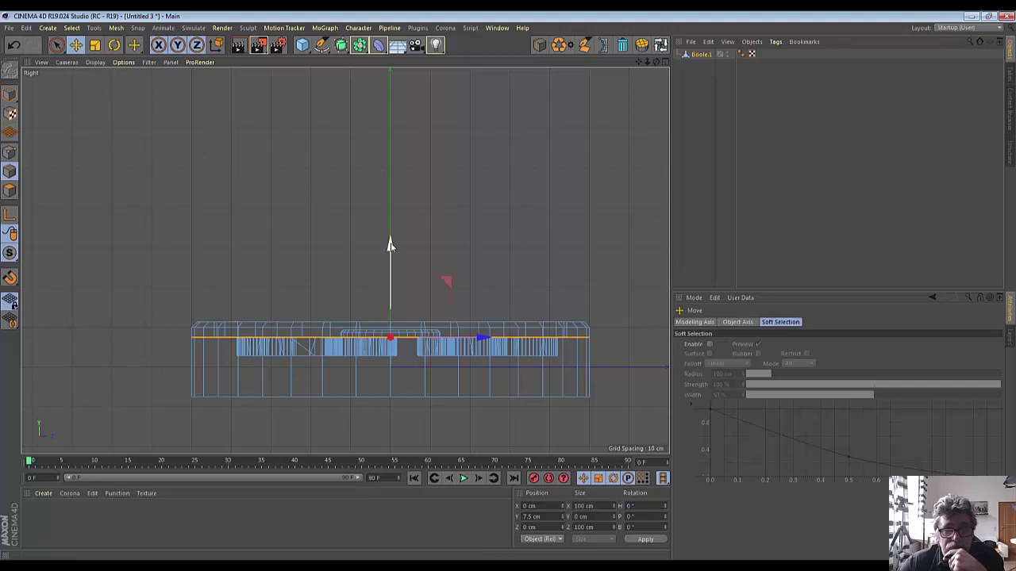
left_click_drag(389, 245, 390, 241)
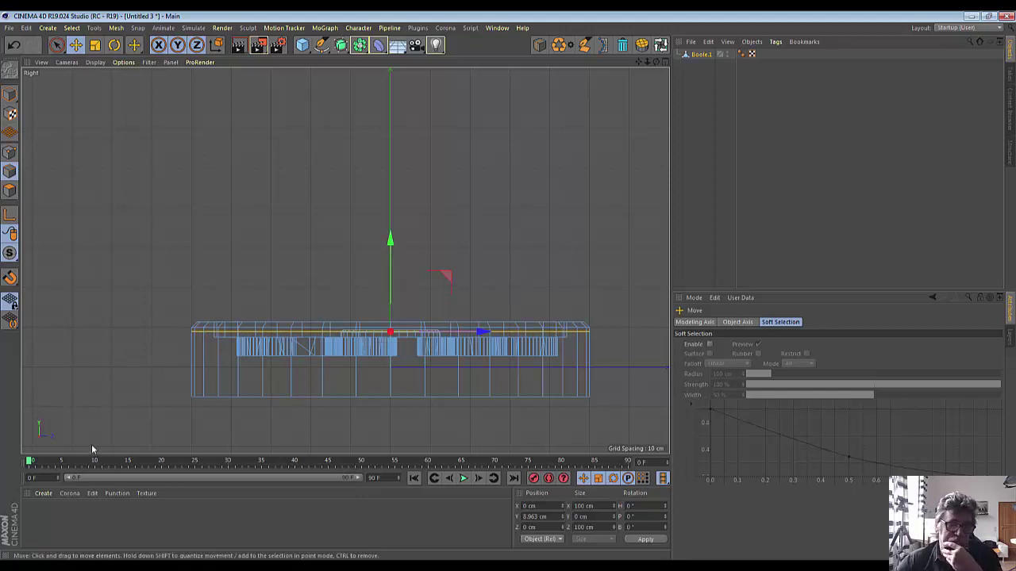
left_click(135, 46)
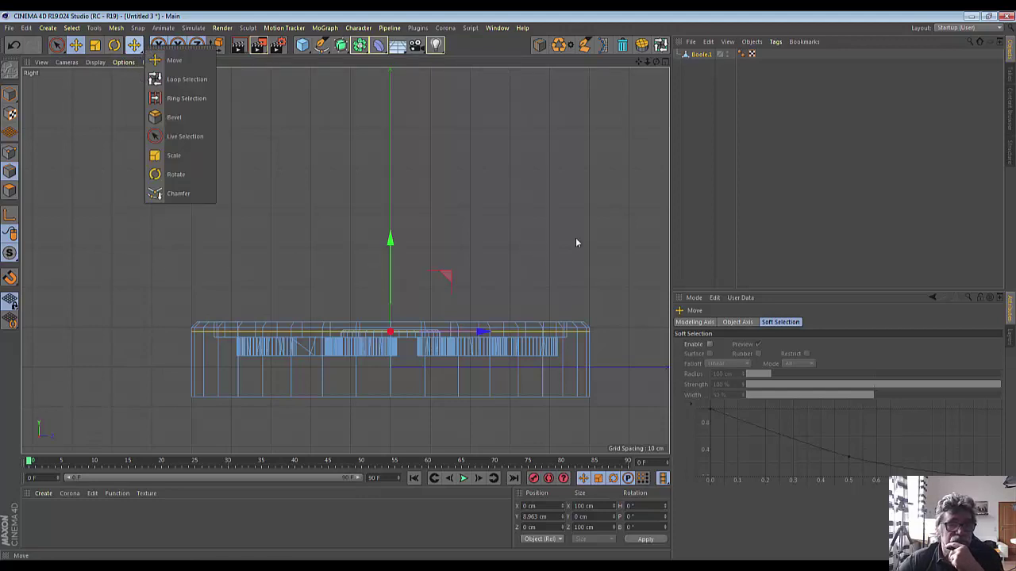
Try a Line Cut along the wheel's bottom edge in Points mode, cancel it, and restore four views
left_click(541, 192)
right_click(534, 195)
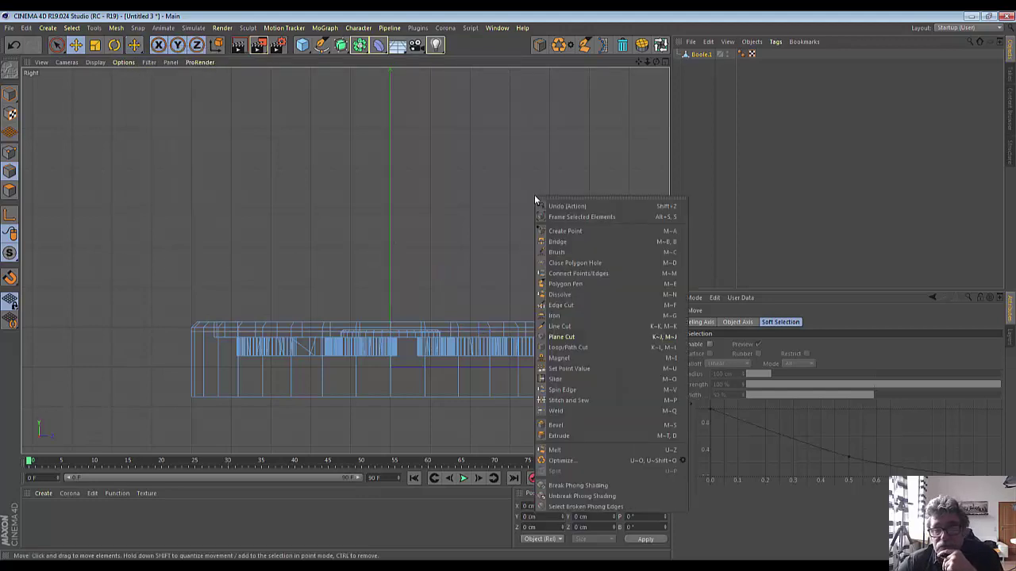
left_click(573, 326)
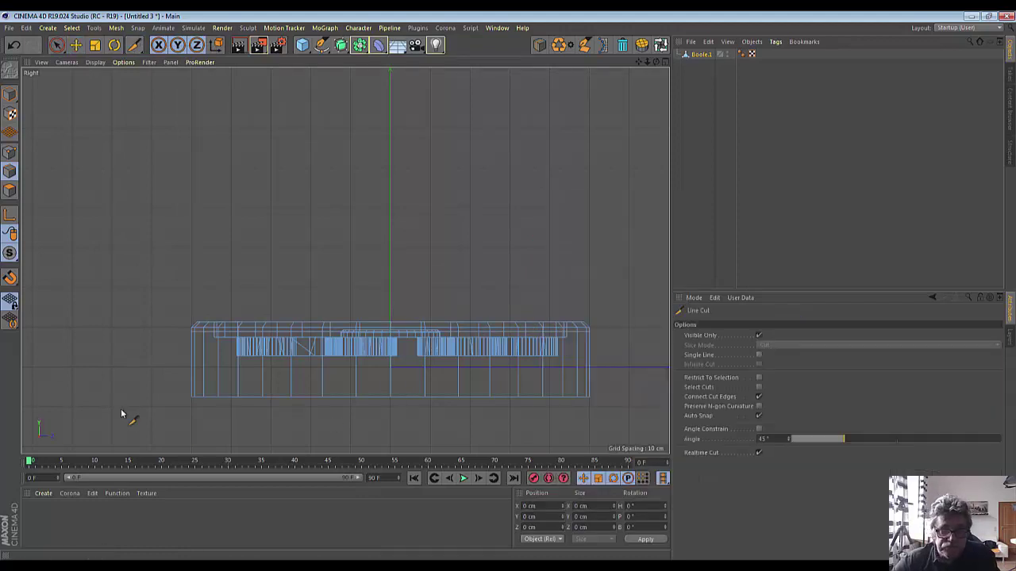
left_click(9, 153)
left_click(181, 390)
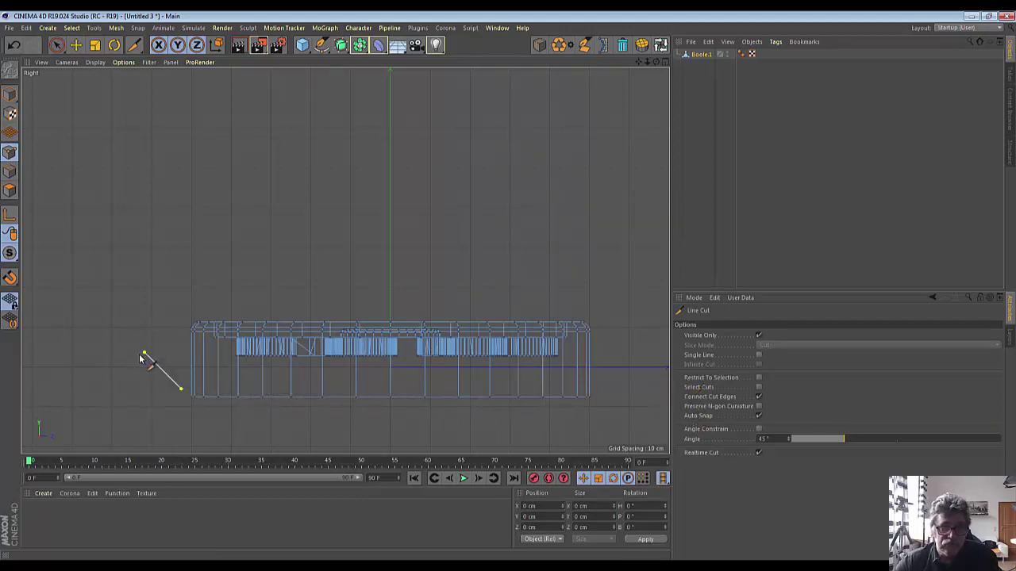
left_click(108, 390)
key("Escape")
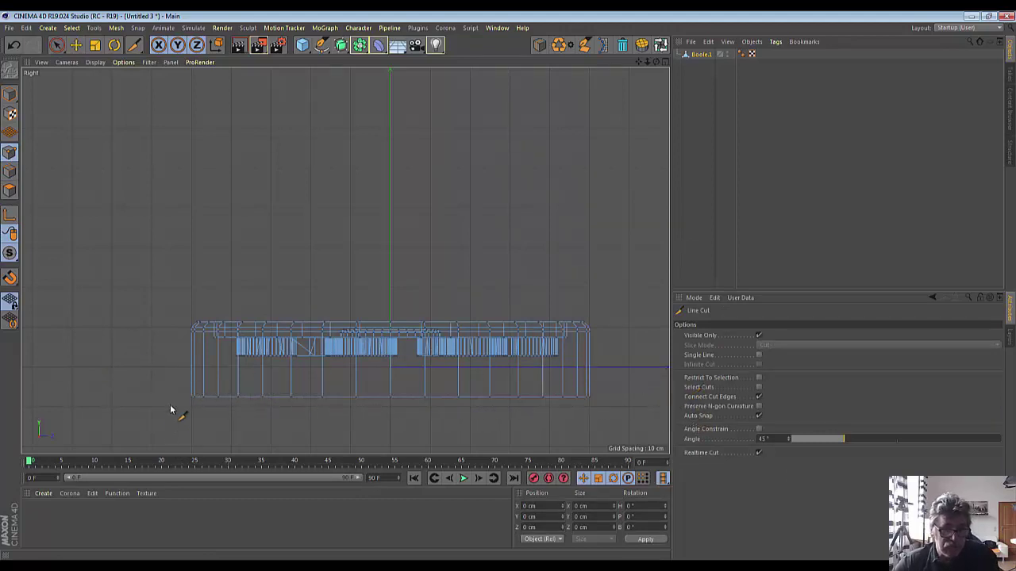
left_click_drag(181, 394, 634, 392)
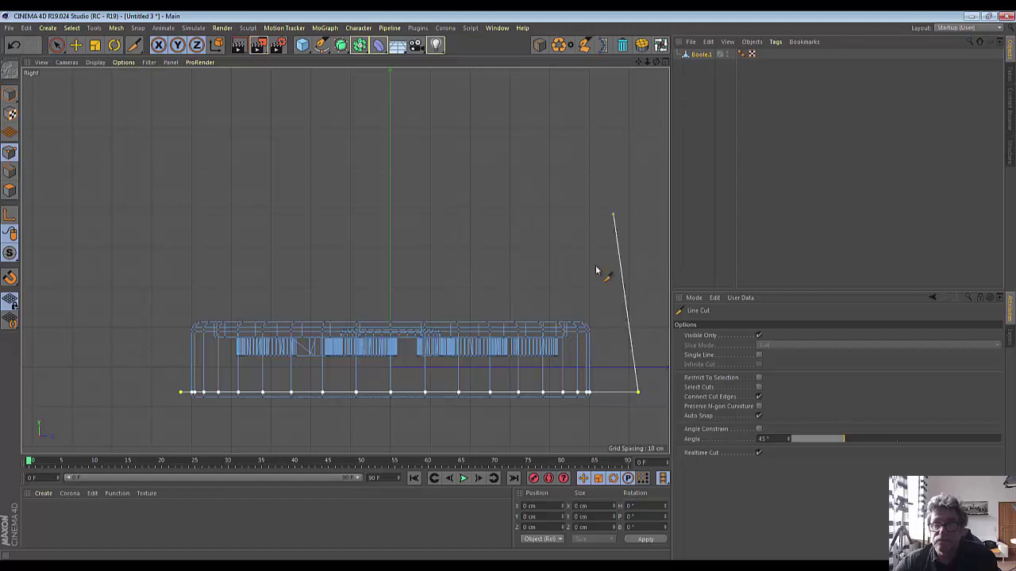
key("Escape")
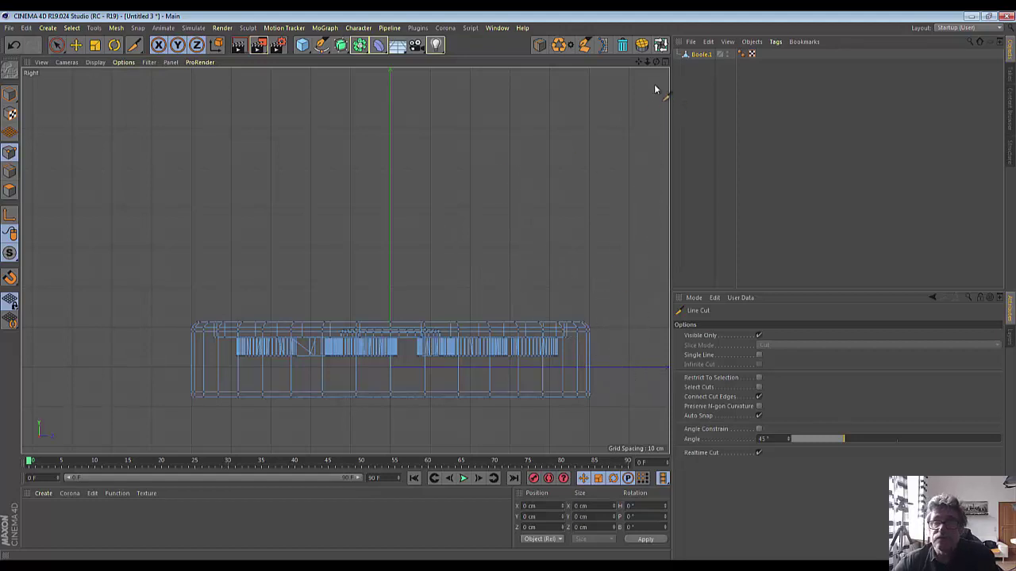
left_click(657, 62)
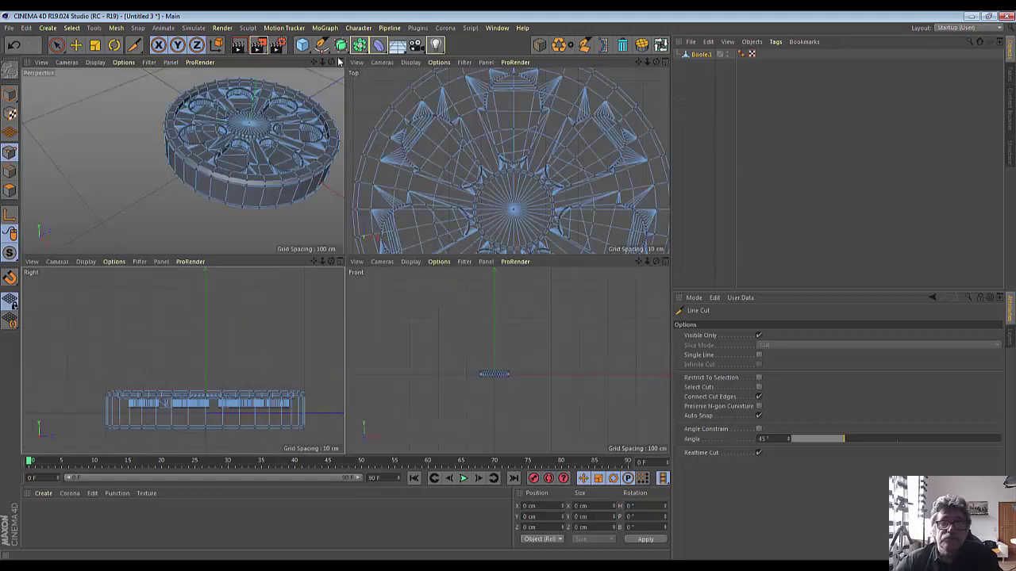
In a maximized Perspective view, loop-select face rings on the wheel's outer side in Polygon mode
left_click(339, 62)
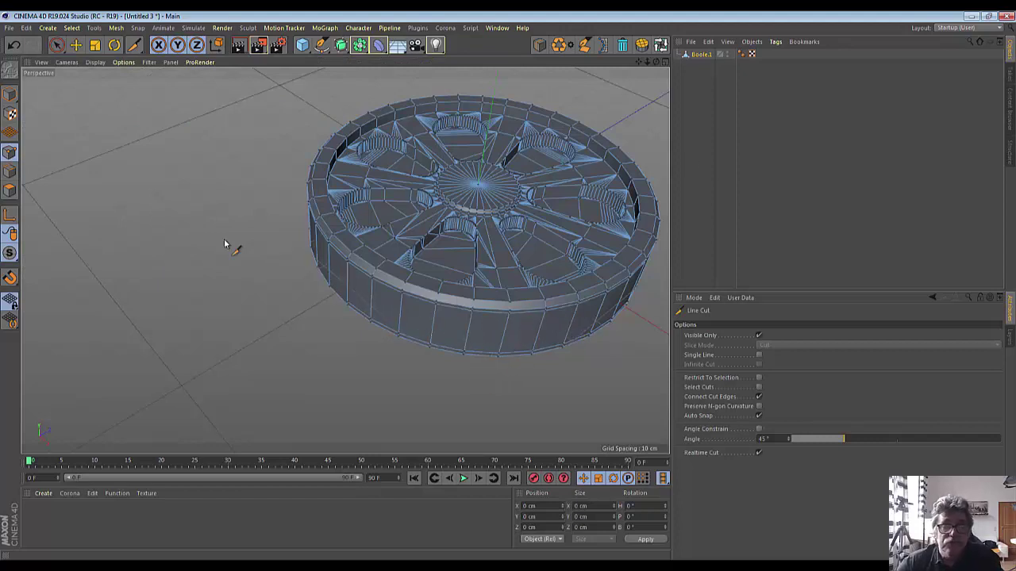
left_click(56, 45)
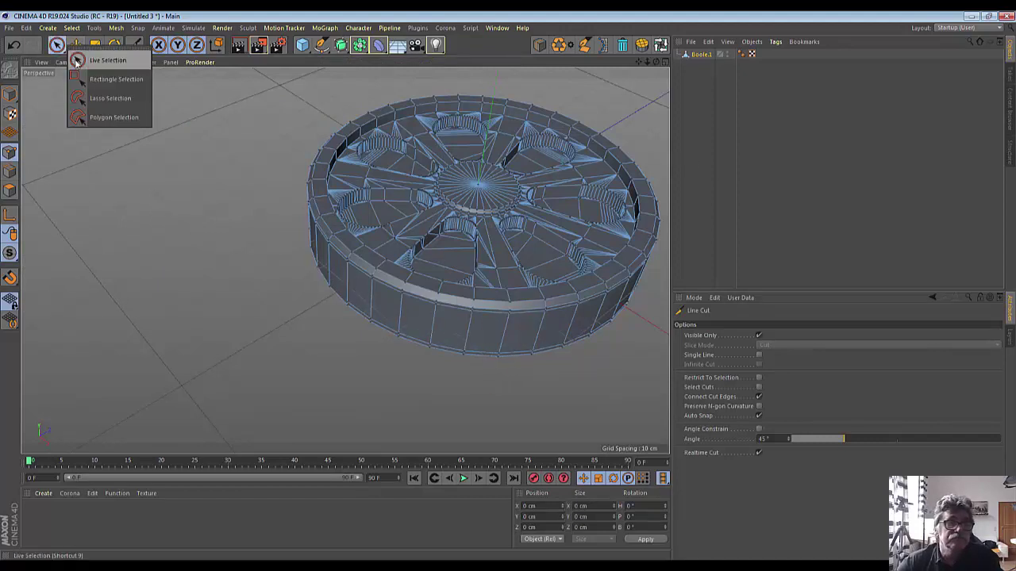
left_click(76, 62)
left_click(72, 30)
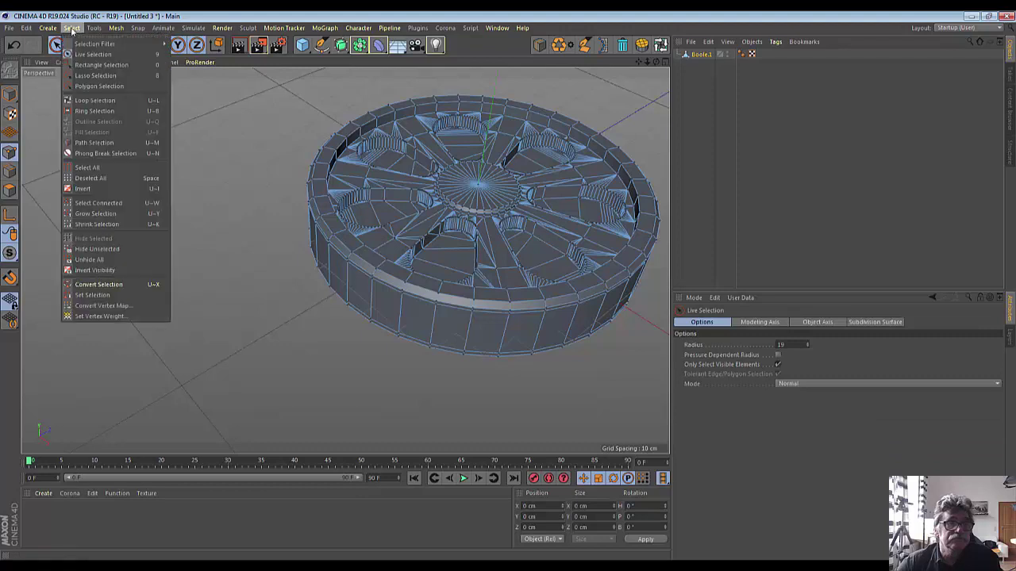
left_click(93, 101)
left_click(9, 190)
left_click(476, 189)
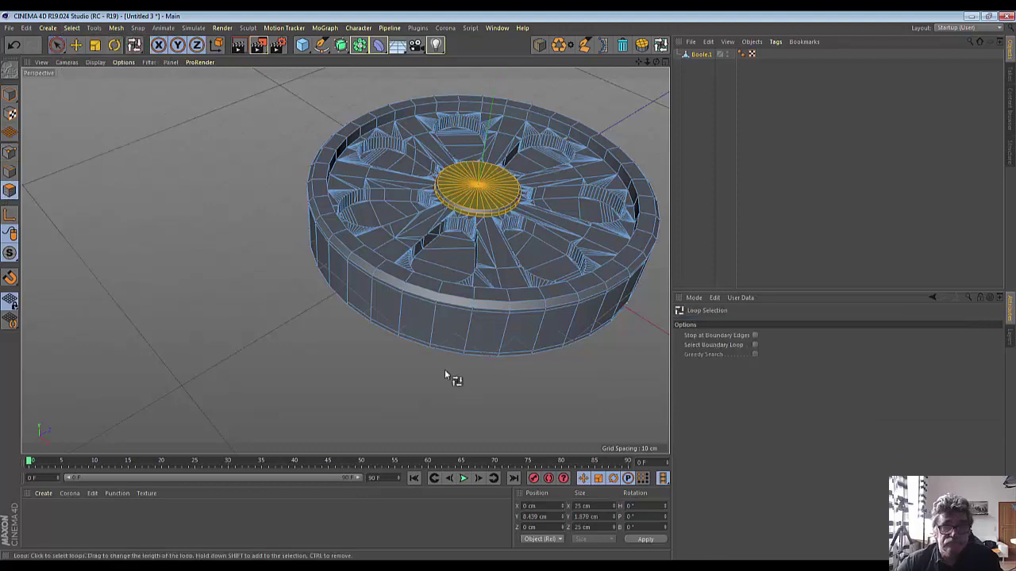
left_click(410, 311)
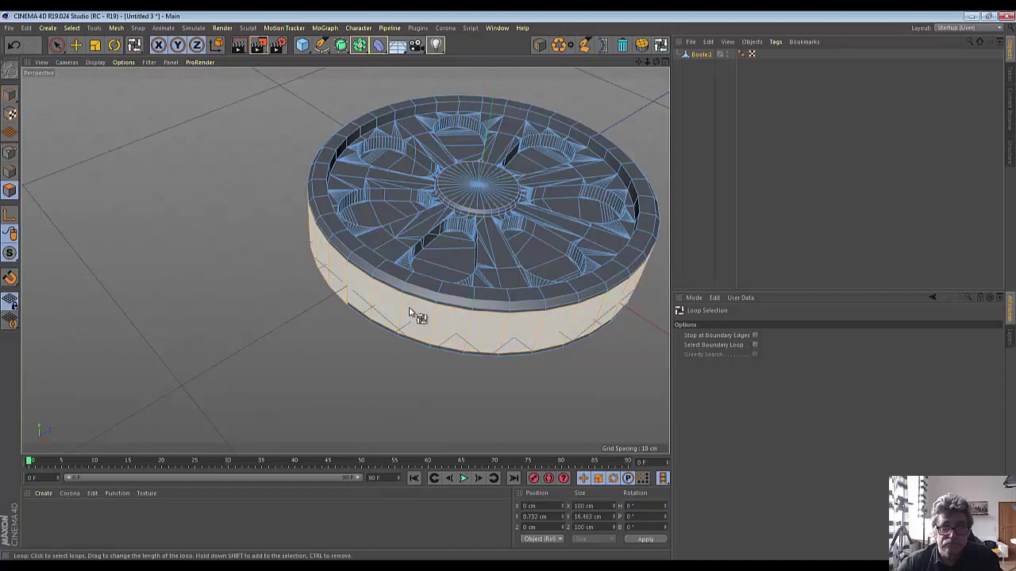
Undo the rim loop selection and return to the four-view layout
left_click_drag(662, 68, 345, 260)
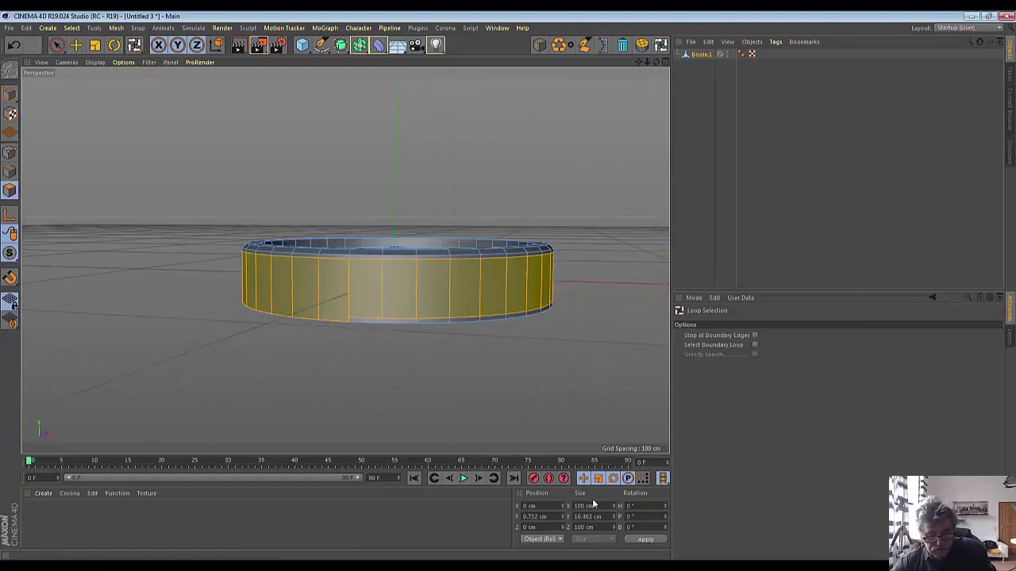
key("ctrl+z")
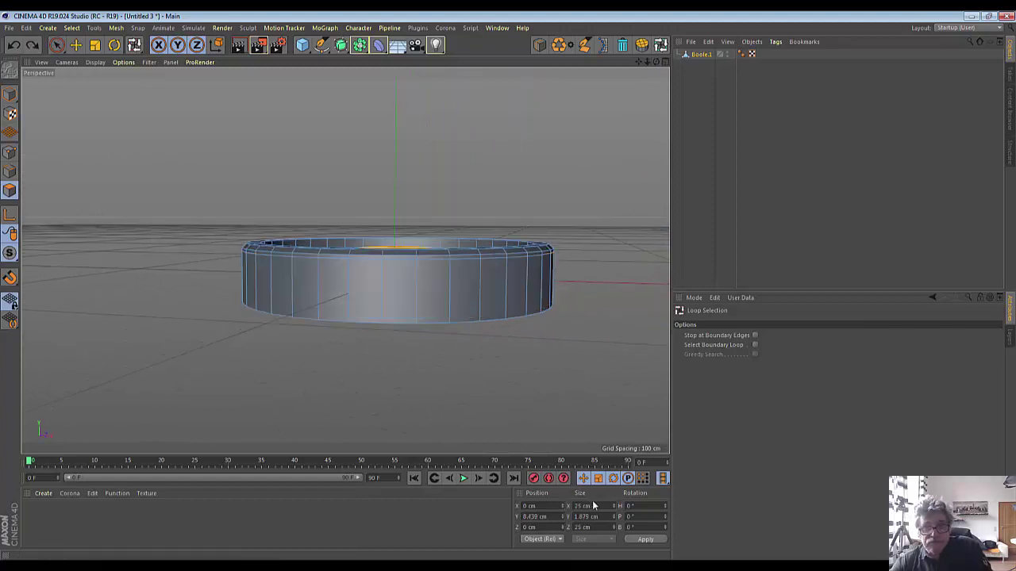
key("F5")
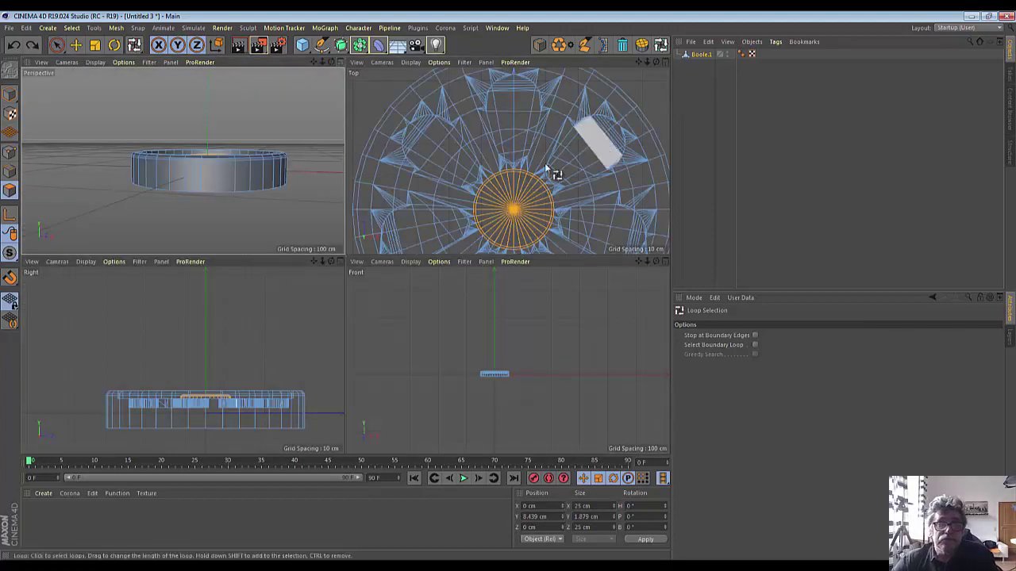
In a maximized Right view, Line Cut a horizontal edge loop near the wheel's bottom, Visible Only off
left_click(340, 261)
left_click(376, 243)
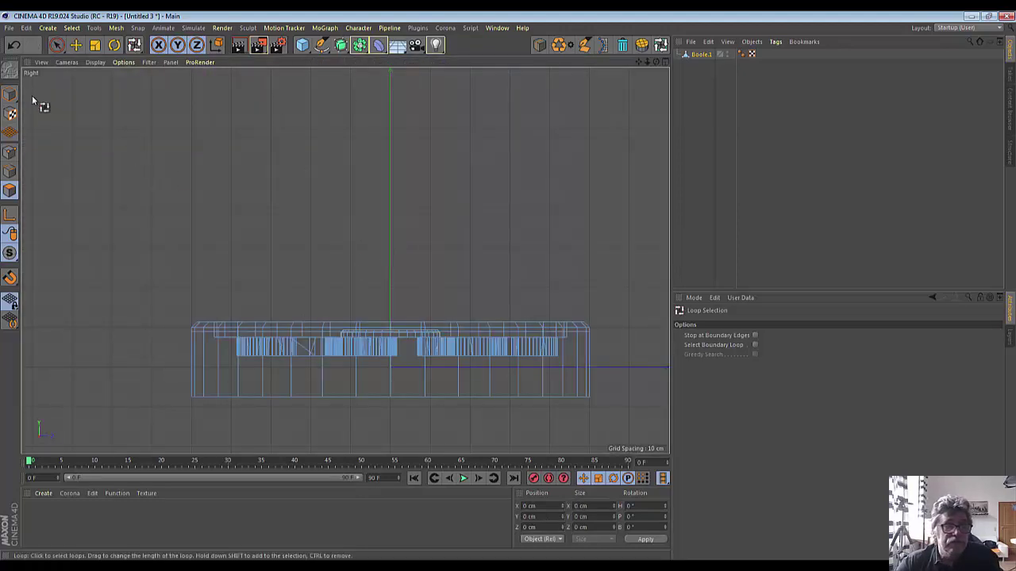
left_click(9, 152)
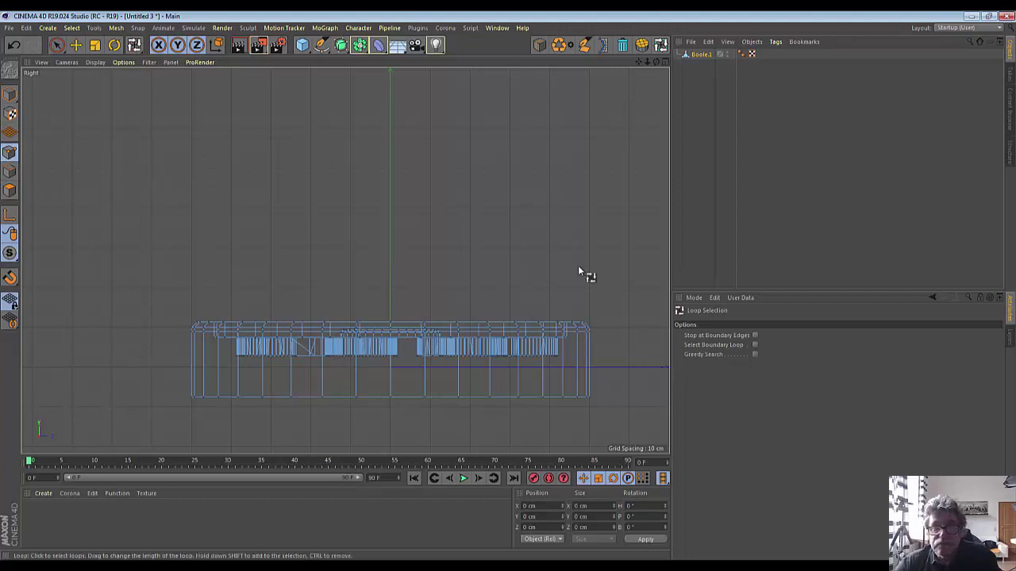
right_click(482, 204)
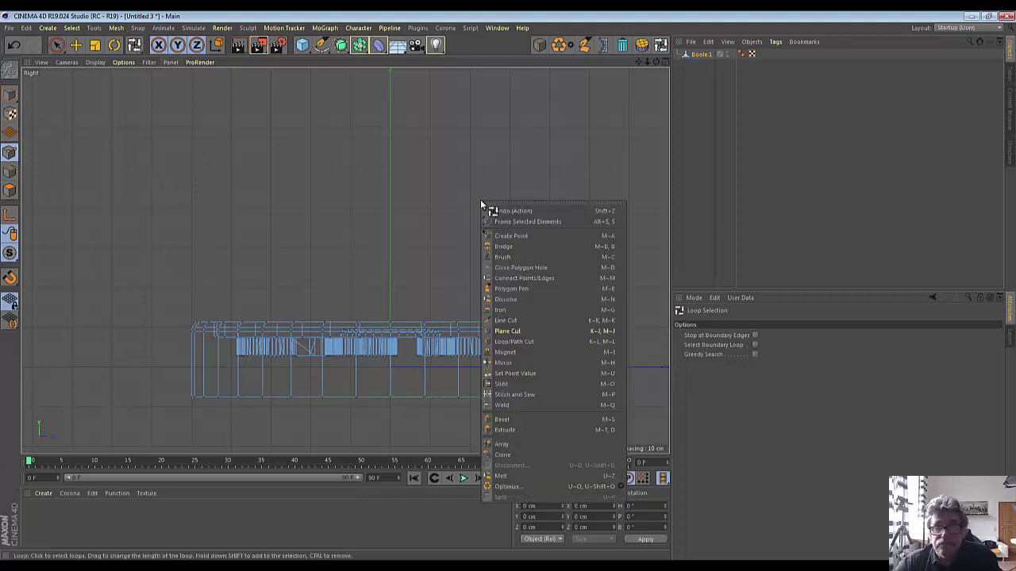
left_click(505, 320)
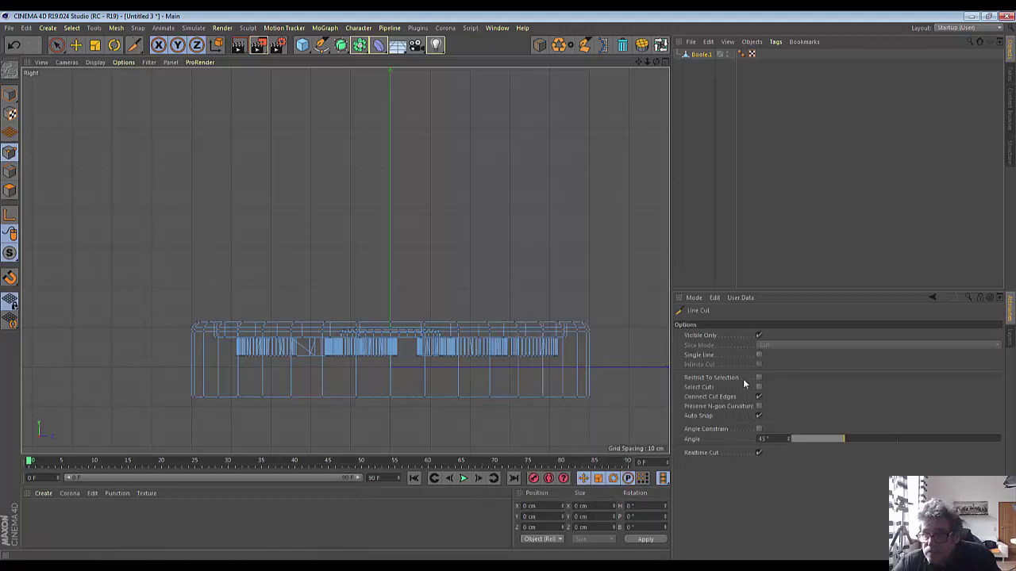
left_click(758, 336)
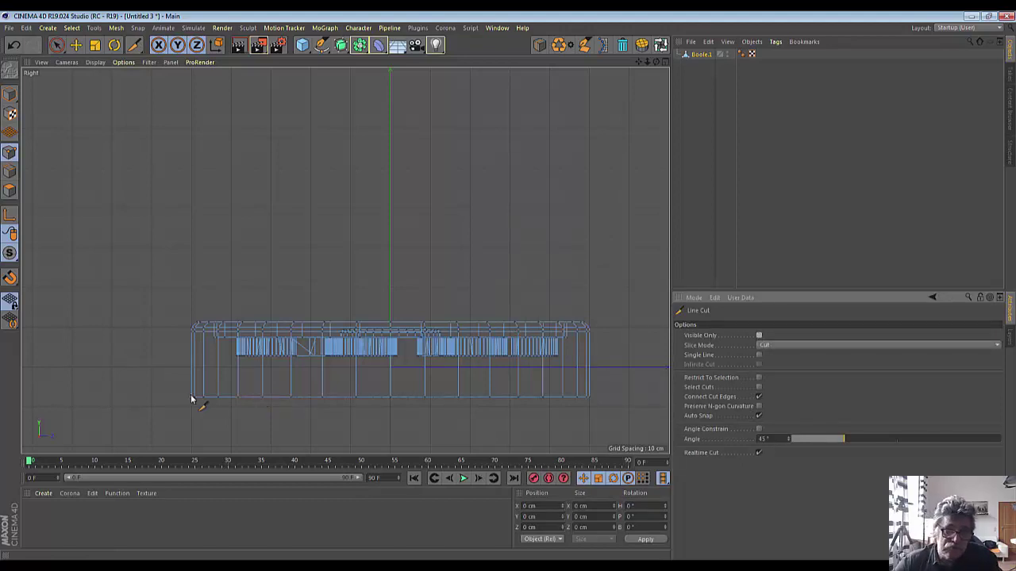
left_click_drag(176, 389, 636, 389)
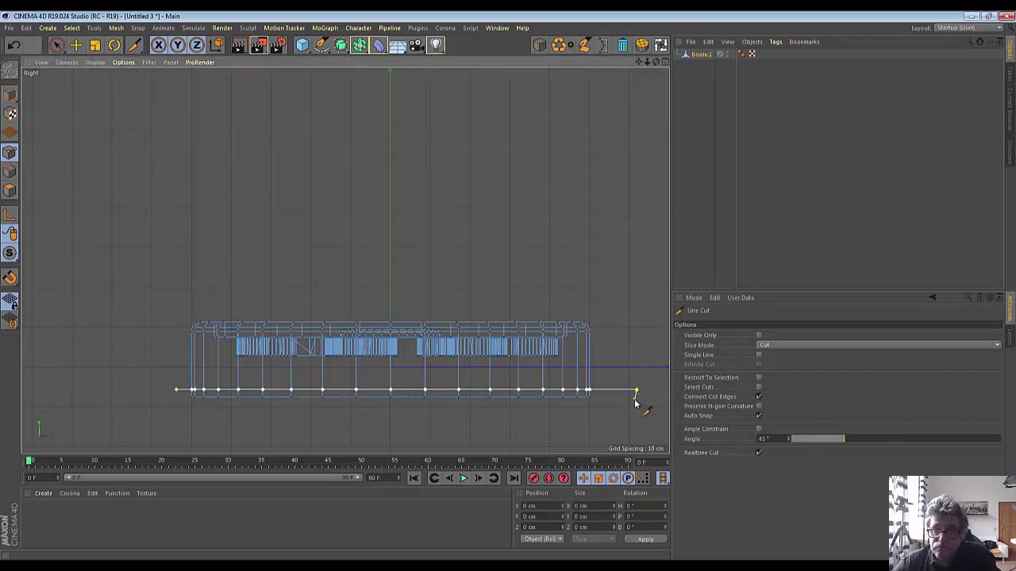
key("Escape")
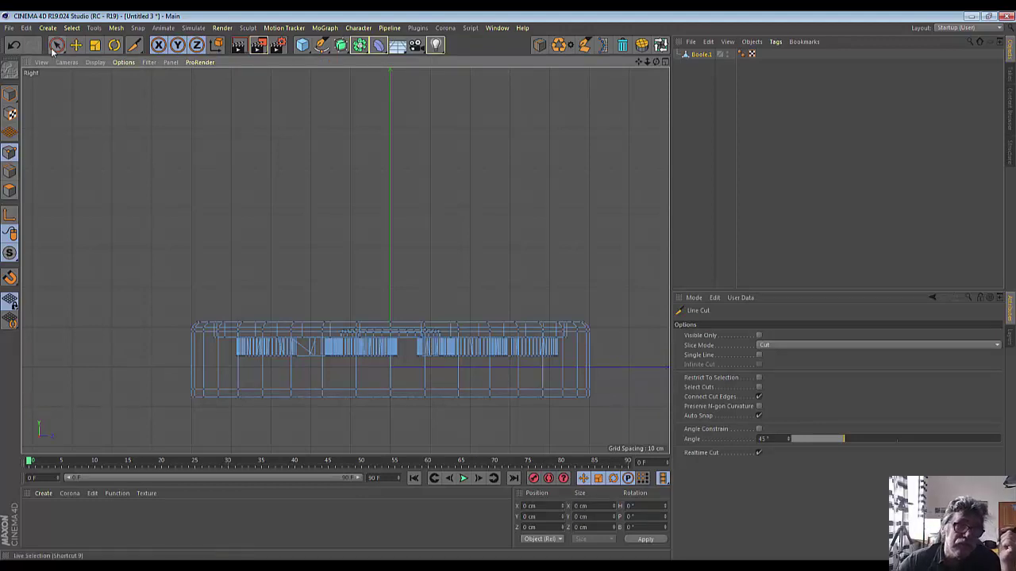
Try brush-selecting the bottom row of points with hidden elements allowed, then clear the selection
left_click_drag(54, 46, 87, 58)
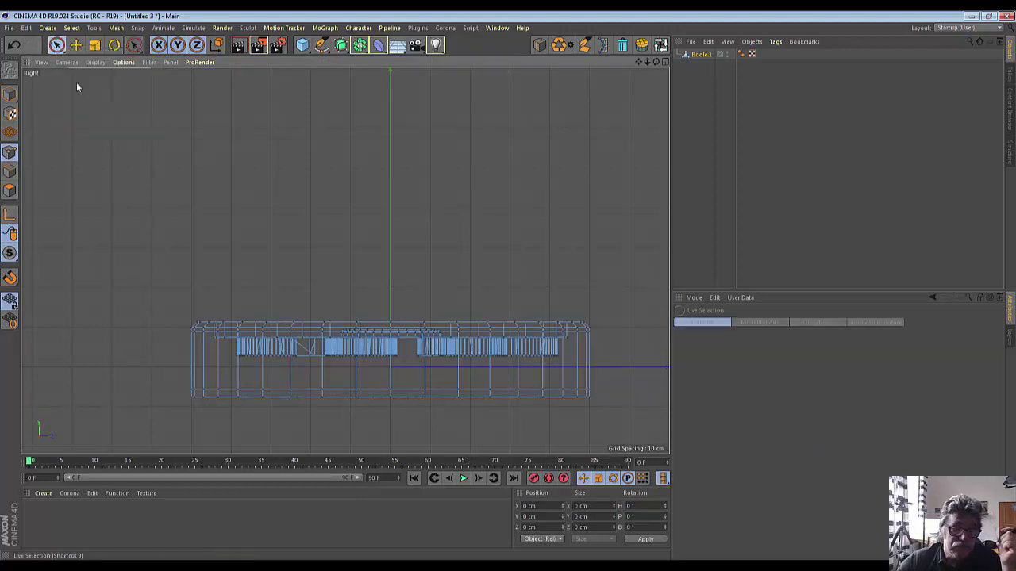
left_click_drag(174, 385, 623, 409)
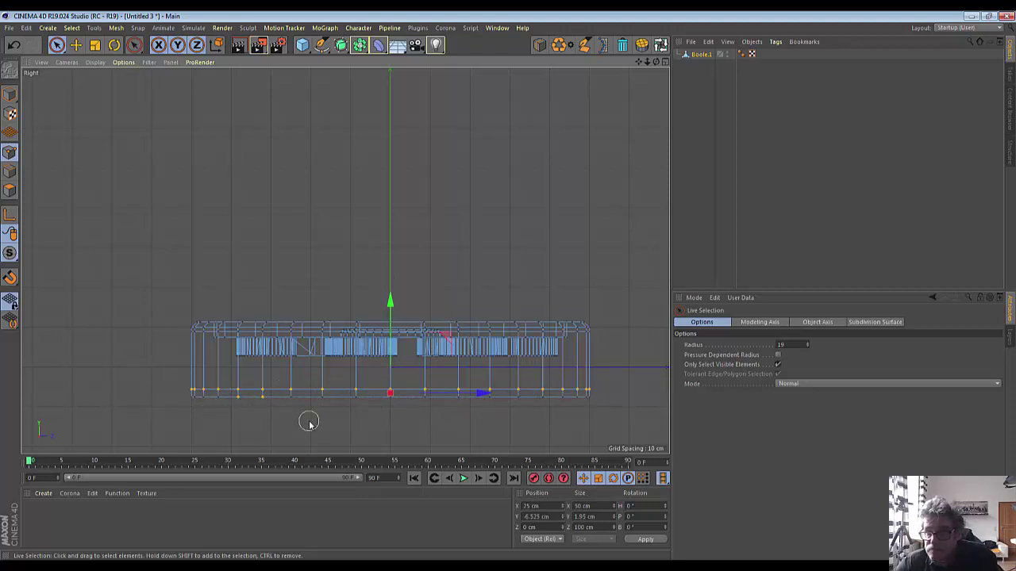
left_click(777, 364)
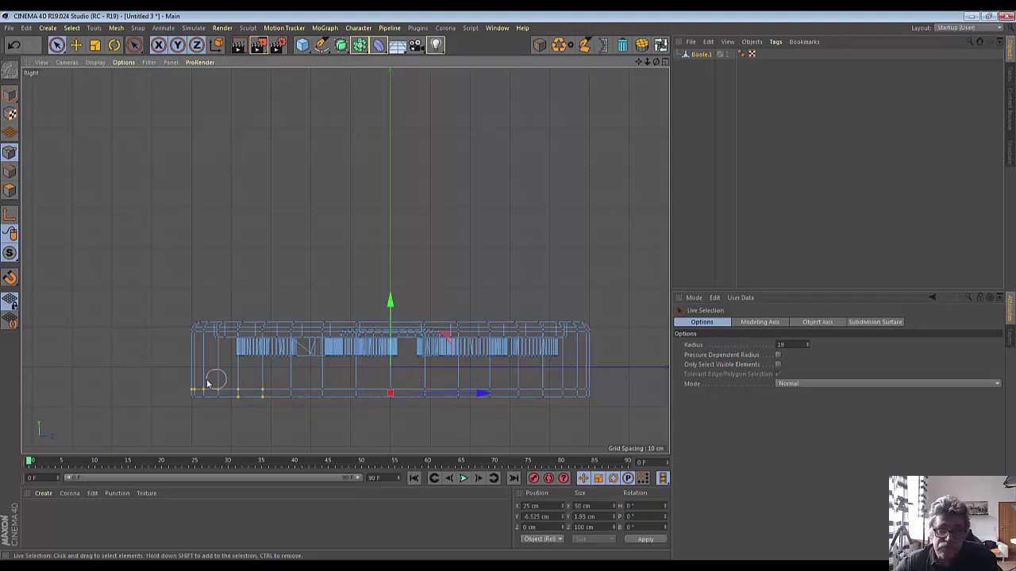
left_click(182, 389)
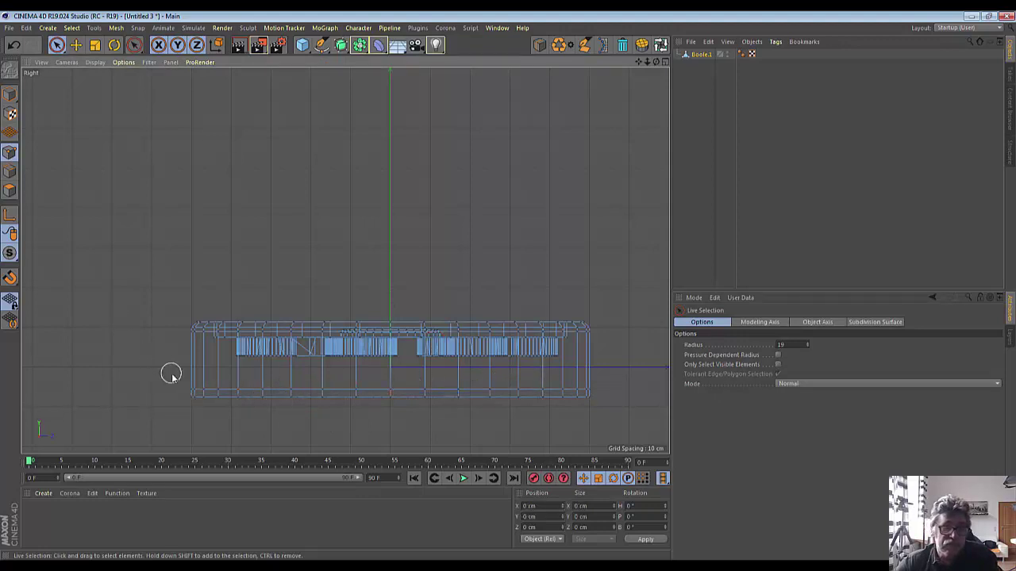
mouse_move(188, 389)
left_mouse_down()
mouse_move(611, 397)
mouse_move(606, 426)
left_mouse_up()
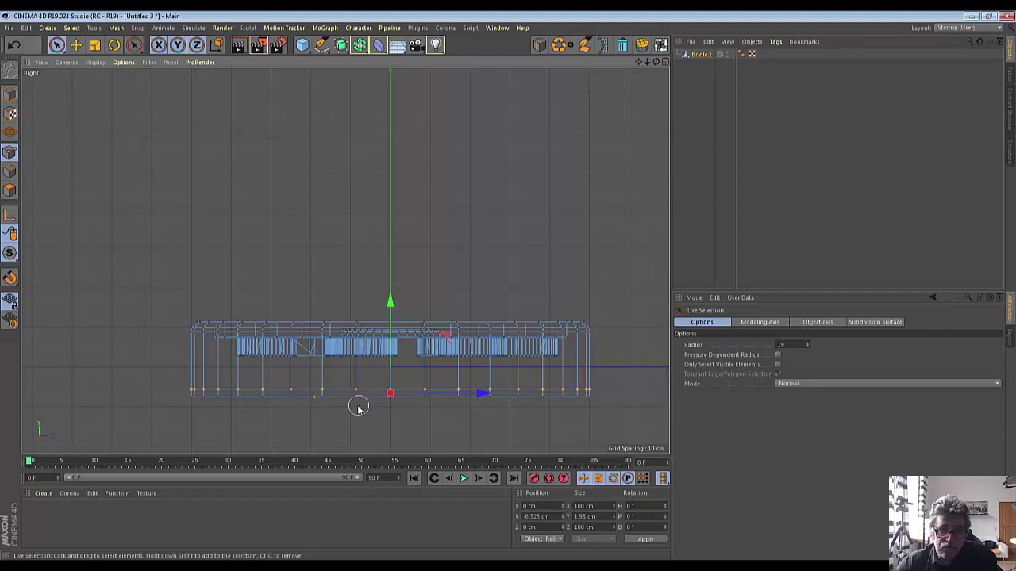
mouse_move(356, 410)
left_mouse_down("ctrl")
mouse_move(317, 408)
mouse_move(297, 382)
left_mouse_up("ctrl")
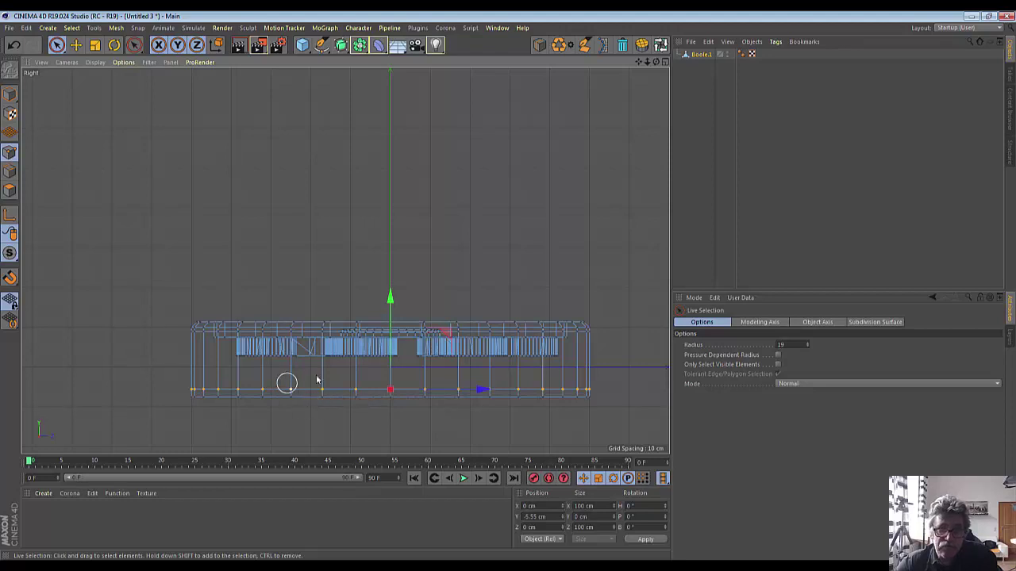
left_click(390, 299)
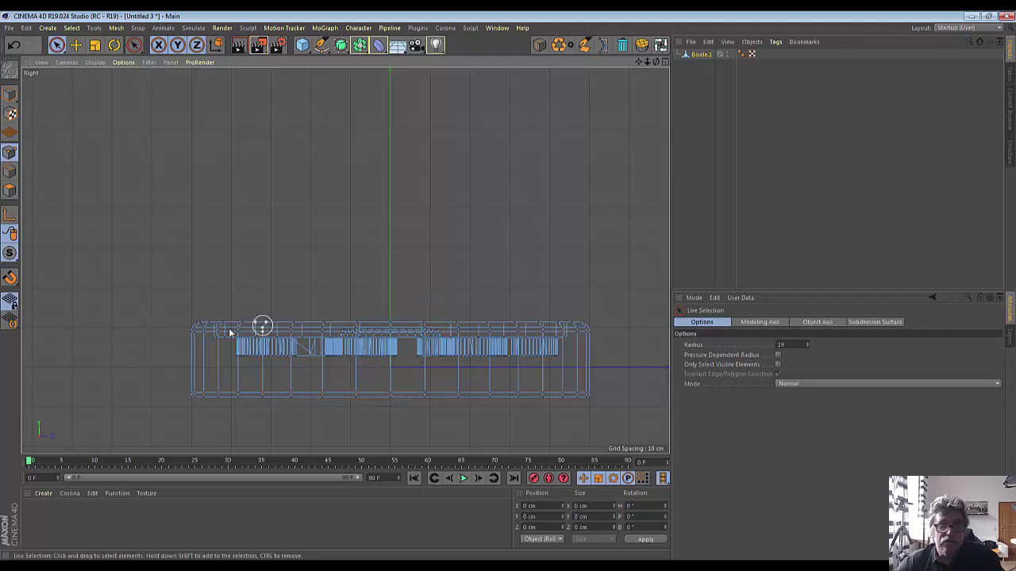
Paint-select the band of outer side polygons around the rim in Polygon mode
left_click(9, 190)
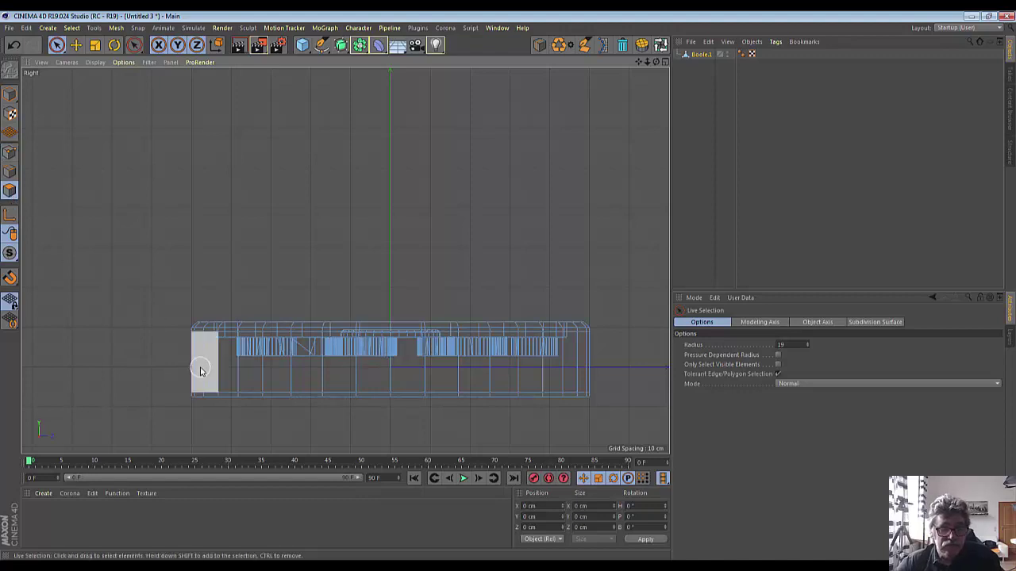
left_click_drag(200, 371, 598, 373)
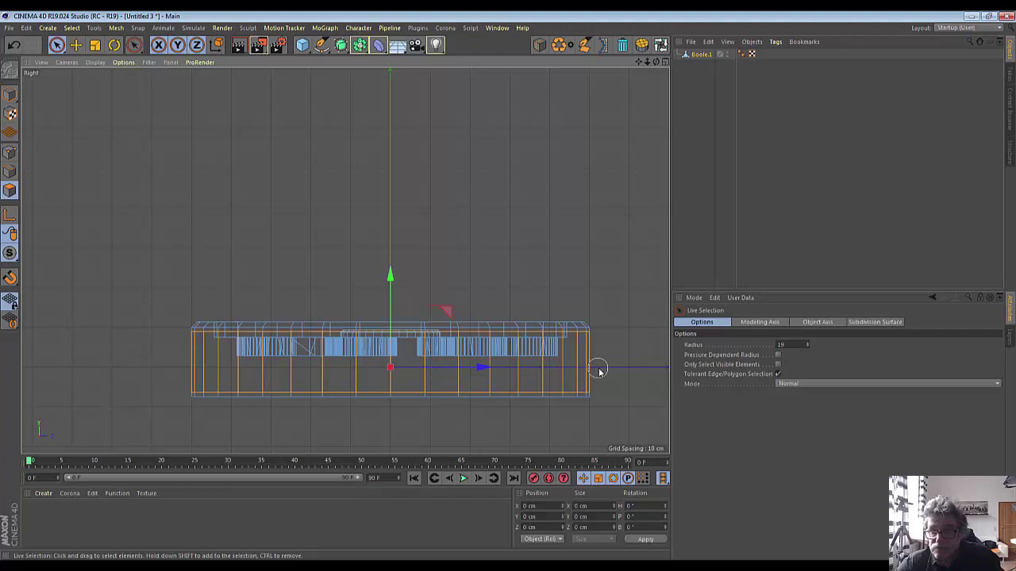
left_click_drag(653, 65, 657, 62)
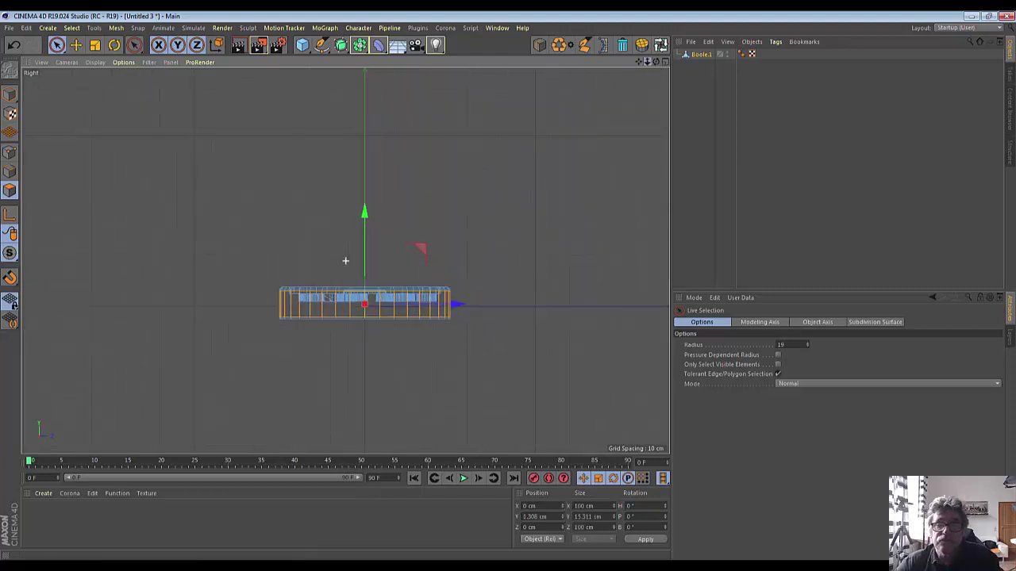
Bevel the side polygons with 1.2 cm extrusion and Preserve Groups off, then deselect them
left_click(665, 64)
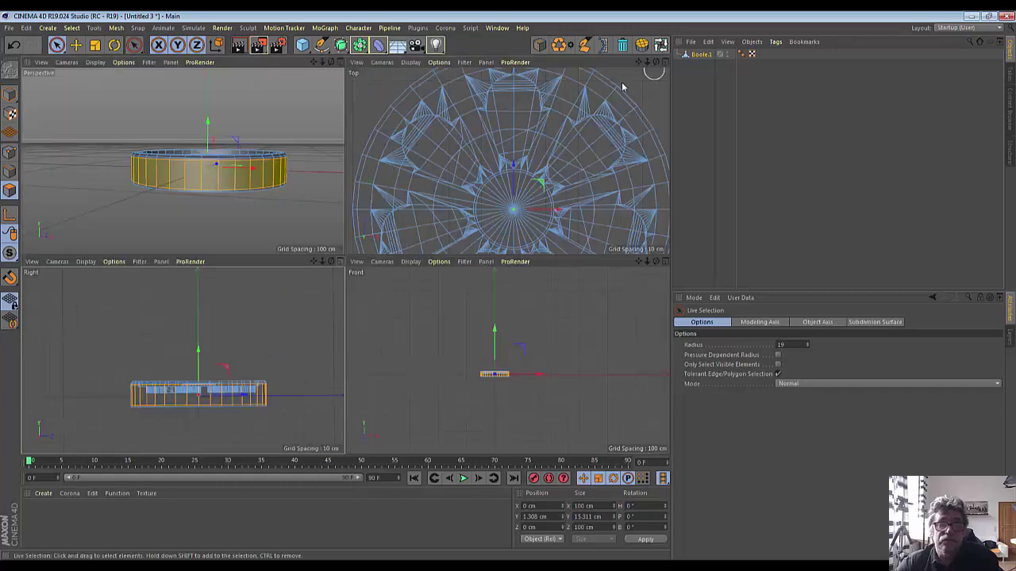
left_click(339, 62)
mouse_move(657, 66)
left_mouse_down()
mouse_move(345, 260)
mouse_move(606, 98)
left_mouse_up()
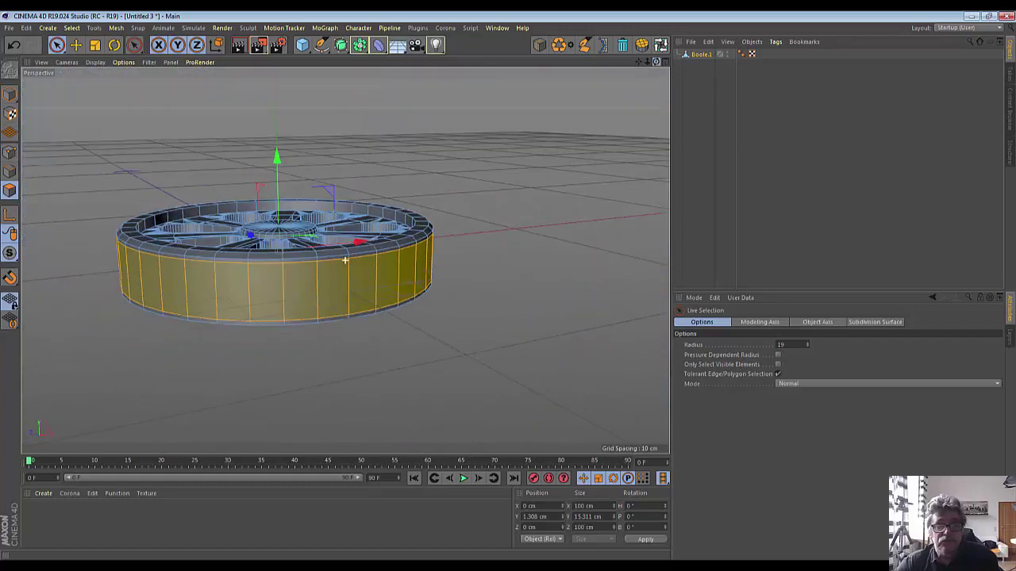
right_click(606, 272)
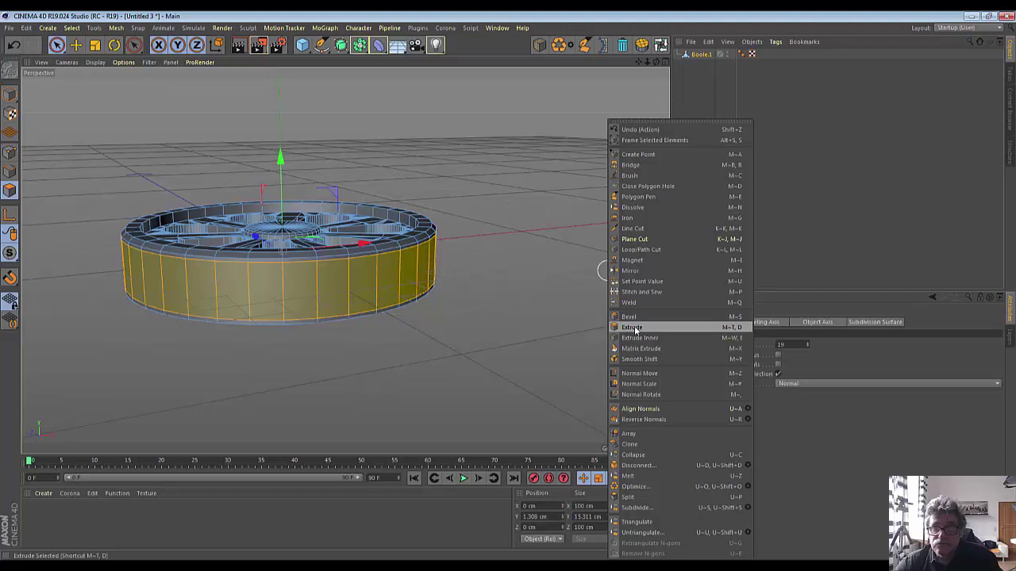
left_click(635, 316)
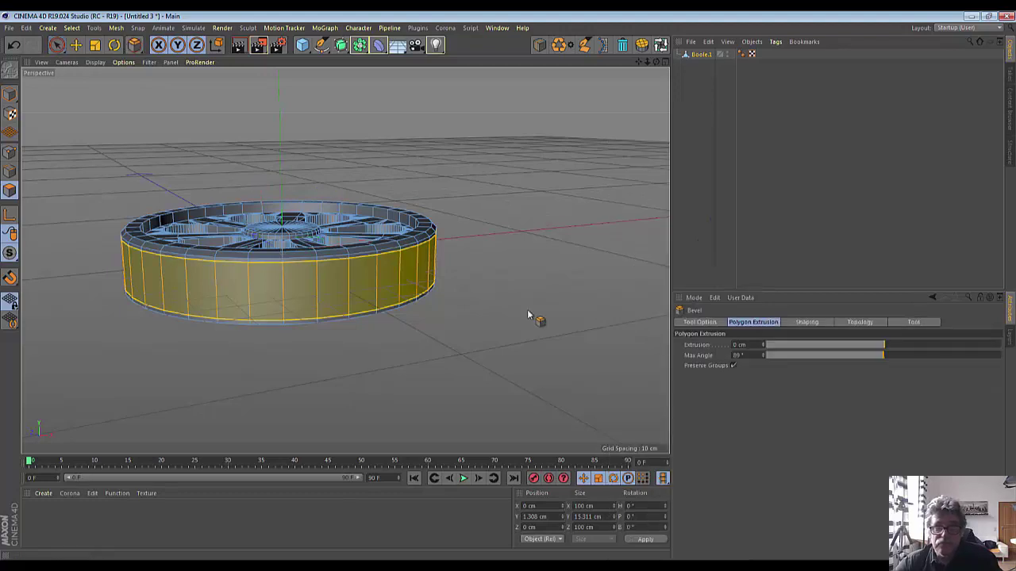
left_click_drag(527, 310, 539, 310)
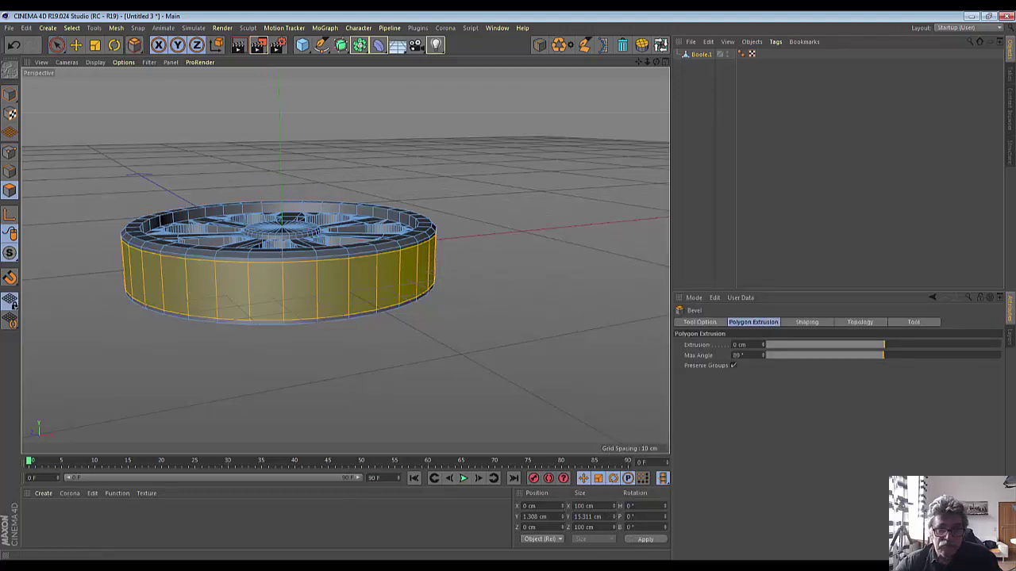
left_click(735, 366)
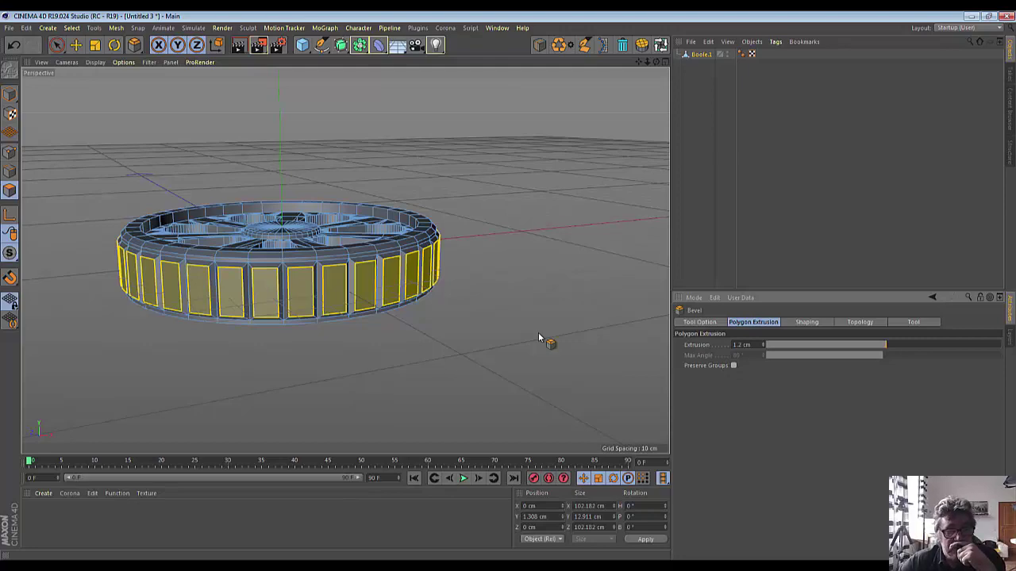
left_click(538, 334)
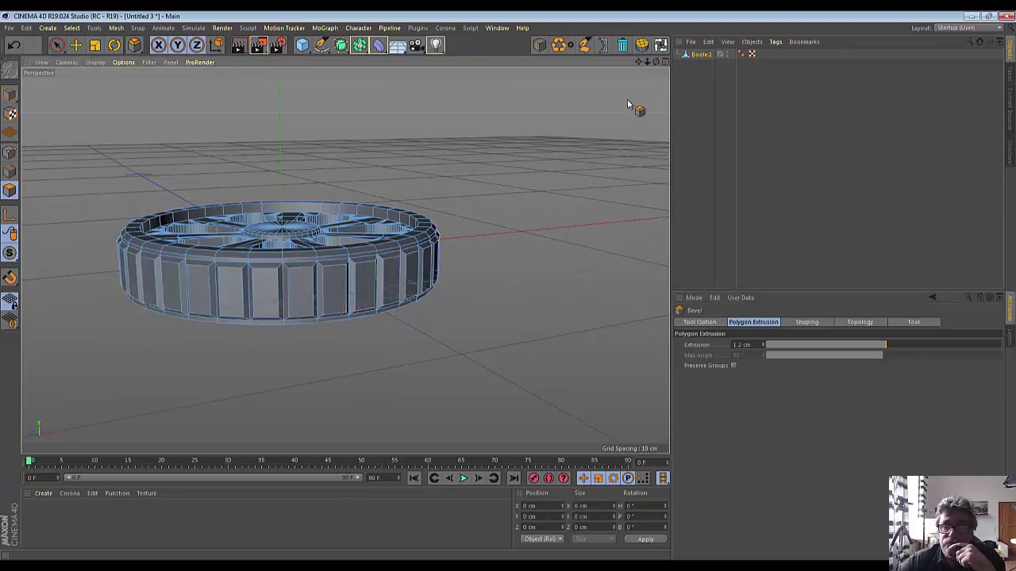
left_click_drag(656, 62, 344, 260)
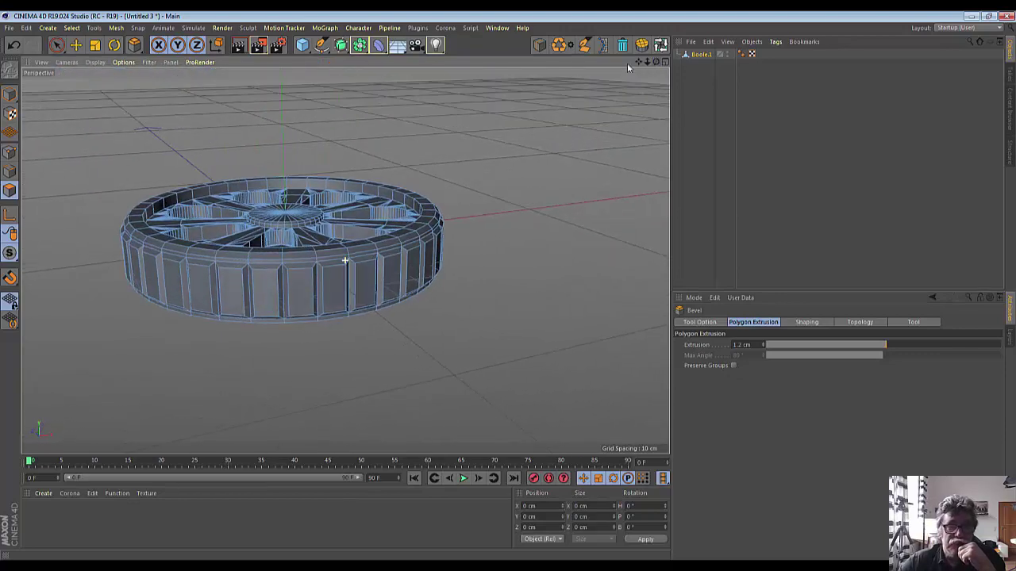
Render the ridged wheel in the viewport and bring up the microskop folder
left_click(238, 45)
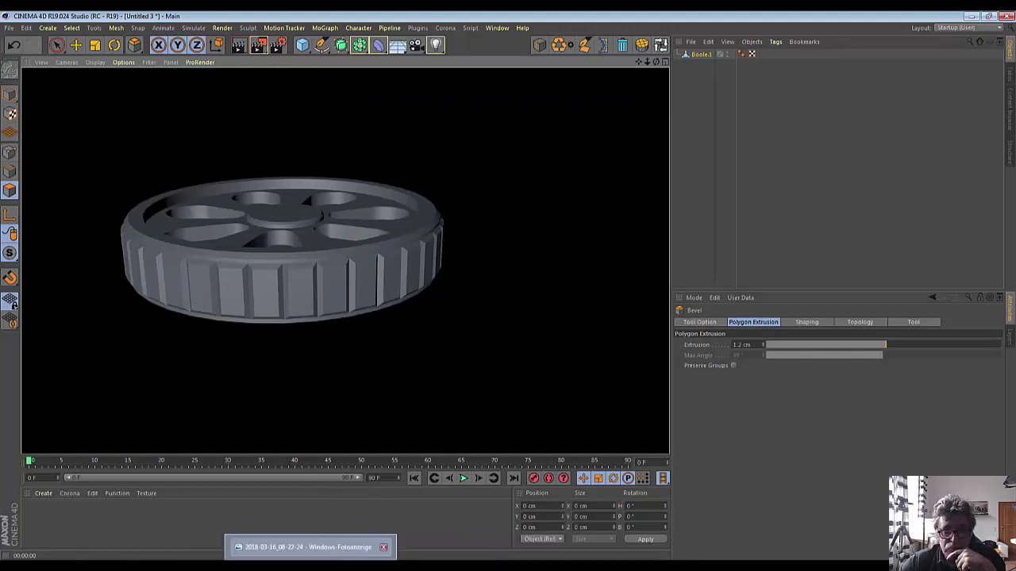
left_click(310, 547)
Open the 2018-03-16_08-22-24 reference image in Windows Photo Viewer
double_click(429, 305)
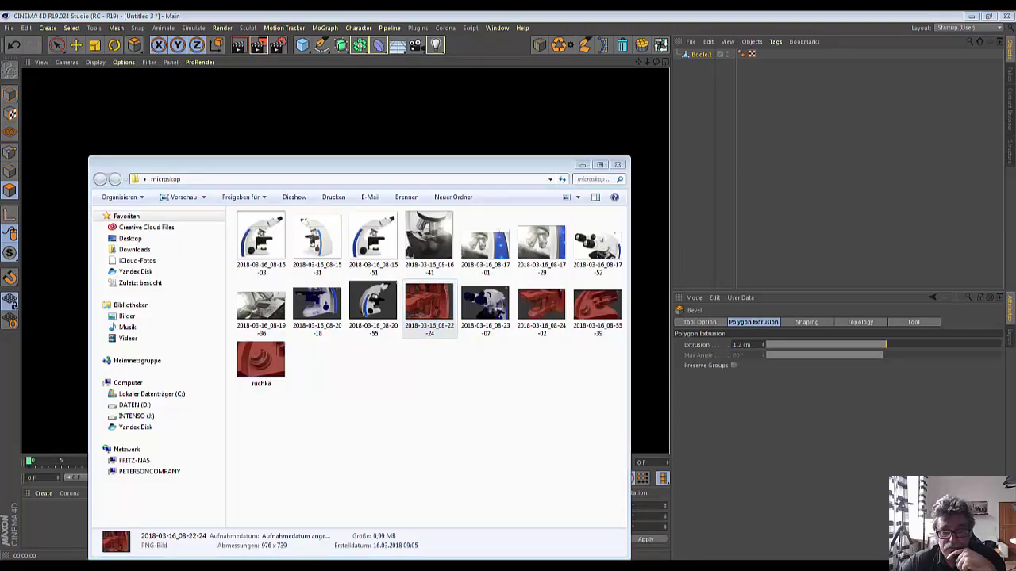